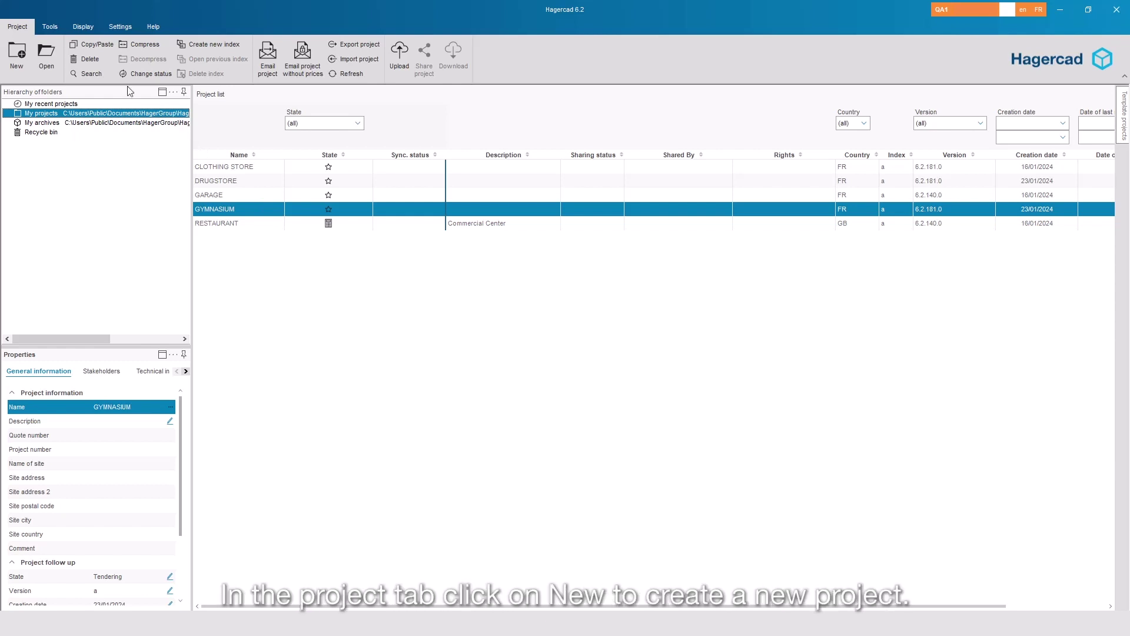
# - Start a new Hagercad project and name it BACKERY
pyautogui.click(16, 53)
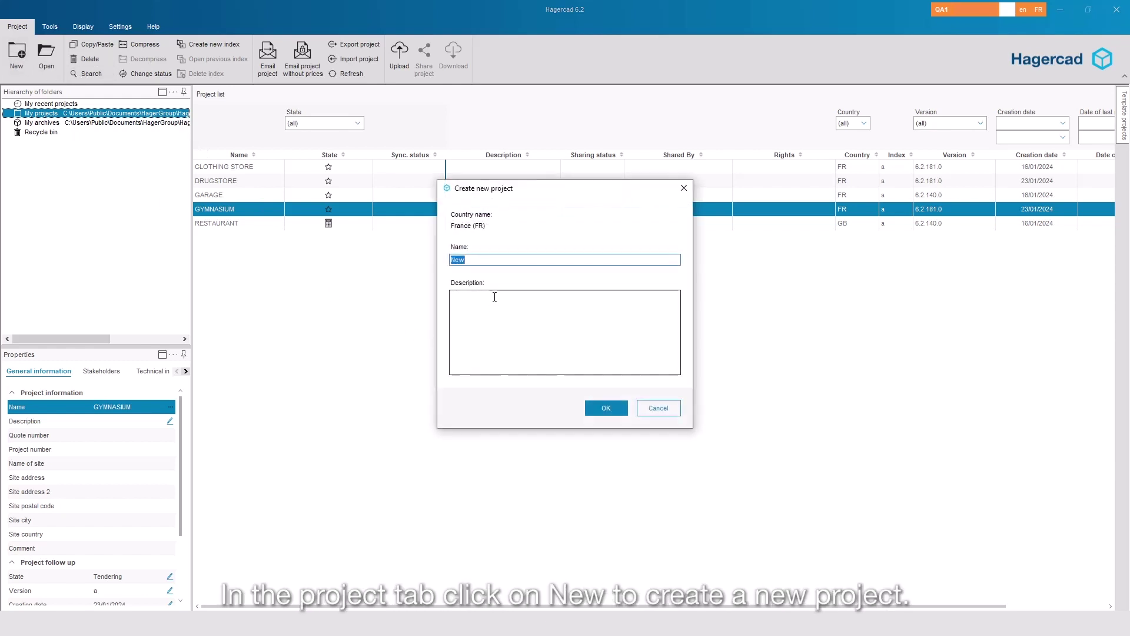
pyautogui.write('BACKERY')
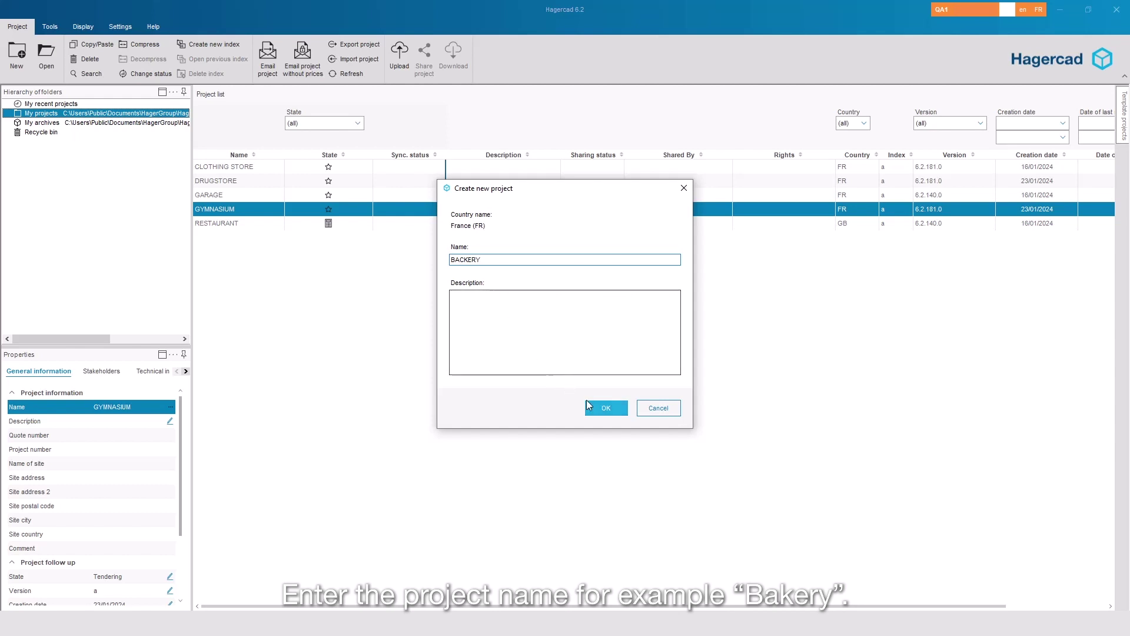
pyautogui.click(606, 409)
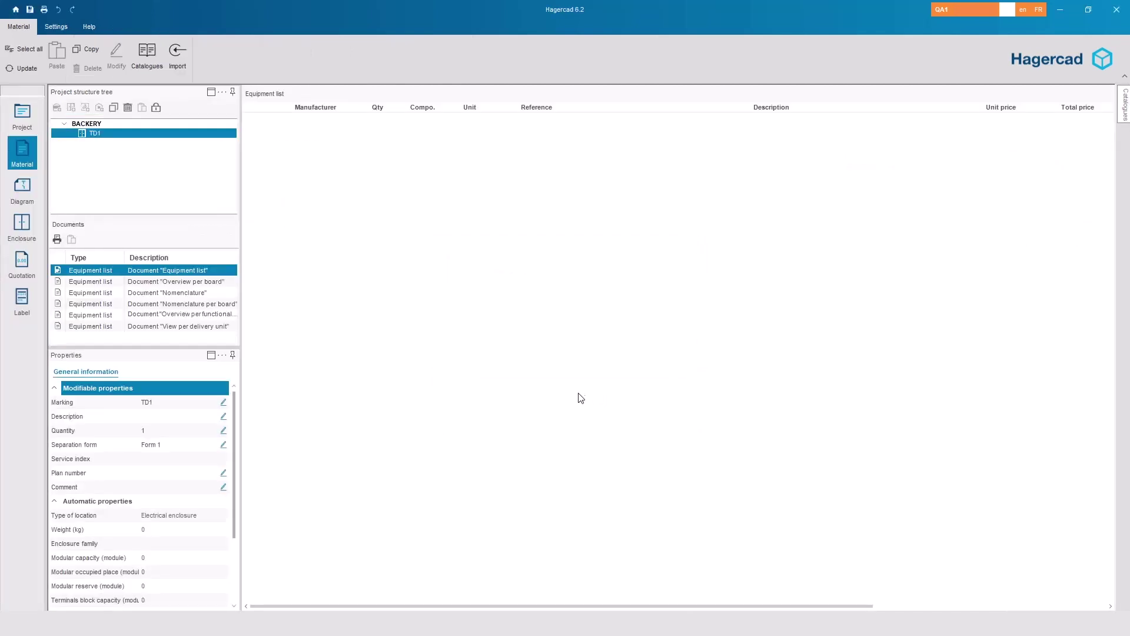
# - Mark board TD1 as MSB with description Main Switchboard, and start its diagram
pyautogui.click(1125, 105)
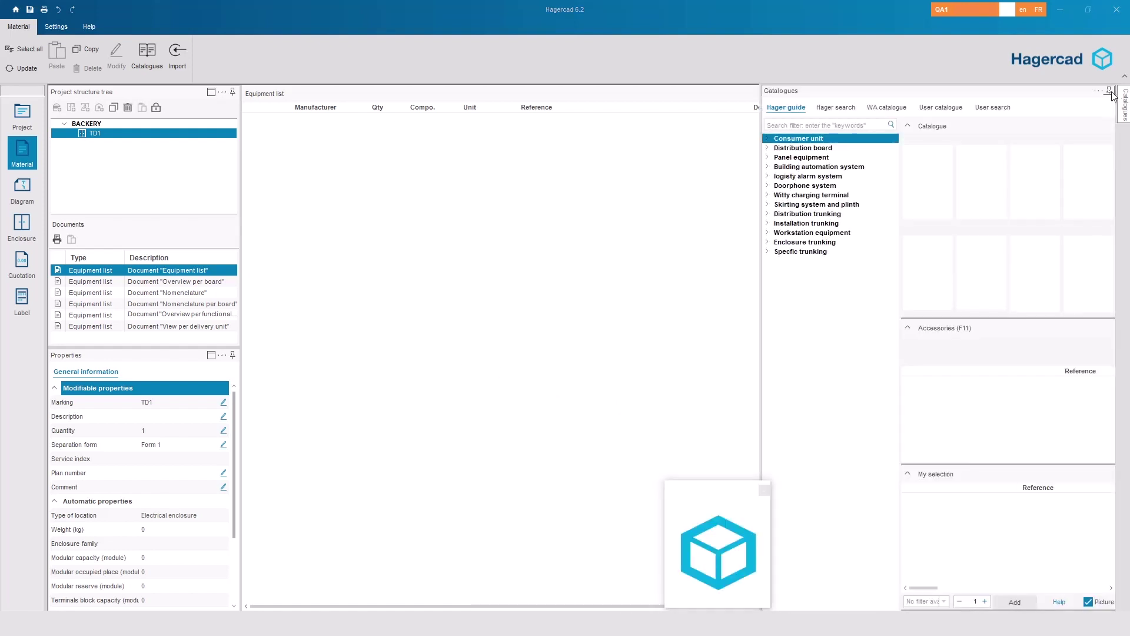
pyautogui.click(160, 403)
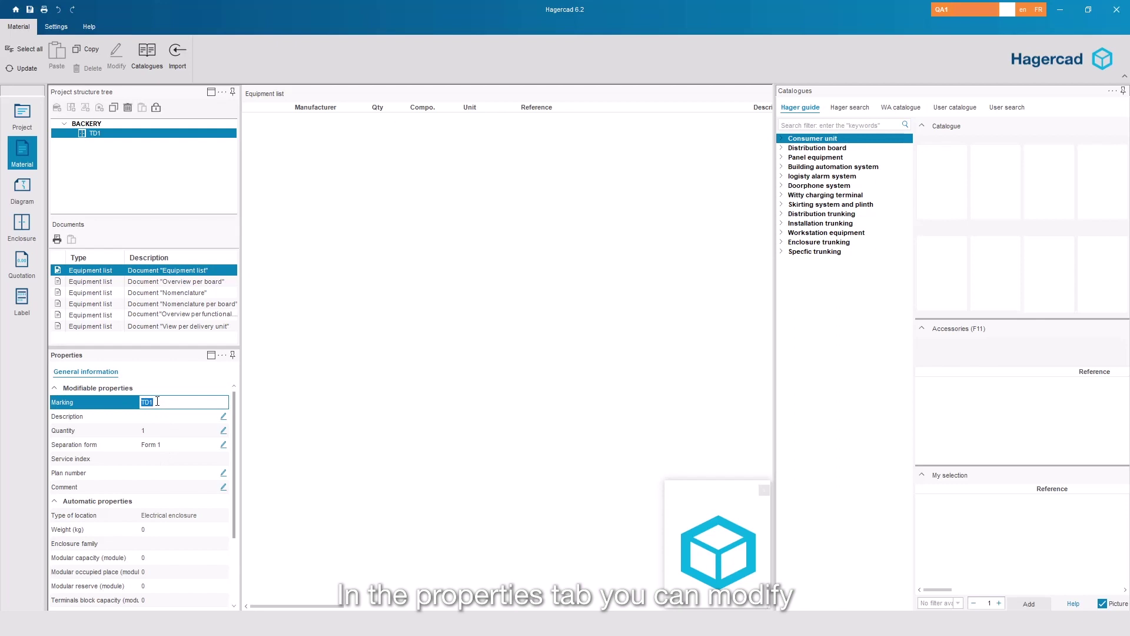
pyautogui.write('MSB')
pyautogui.press('Return')
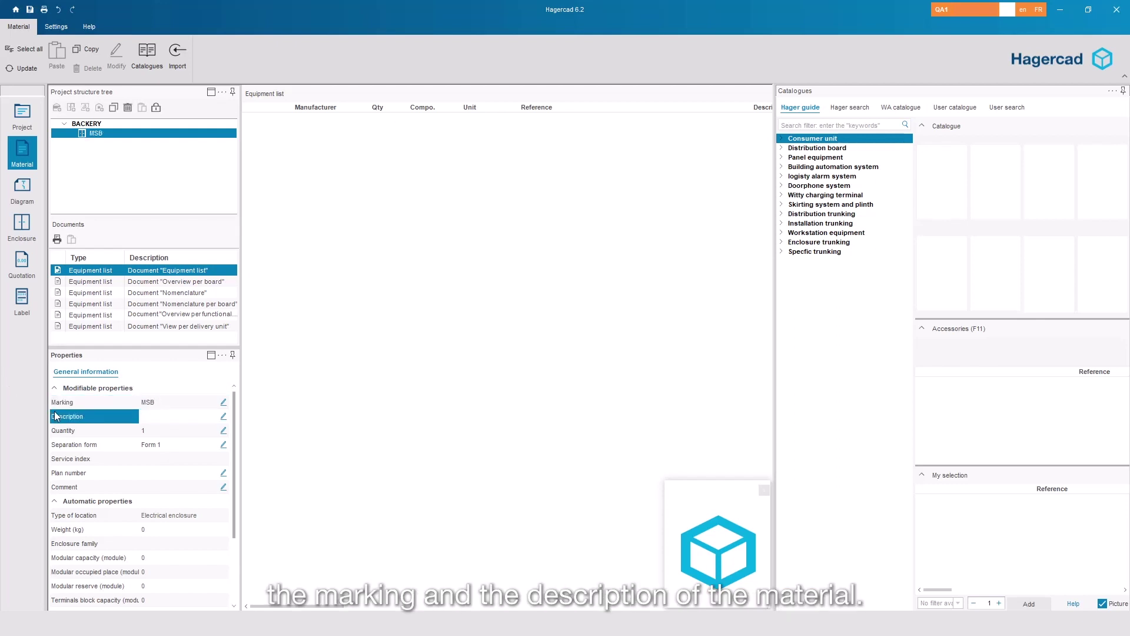
pyautogui.click(153, 417)
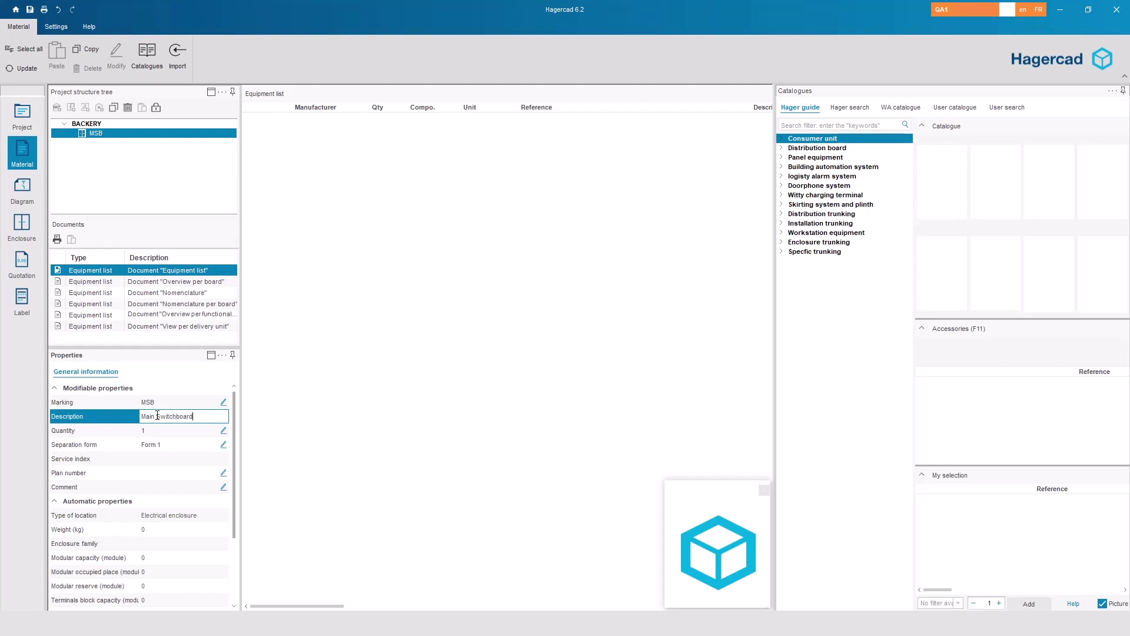
pyautogui.press('Return')
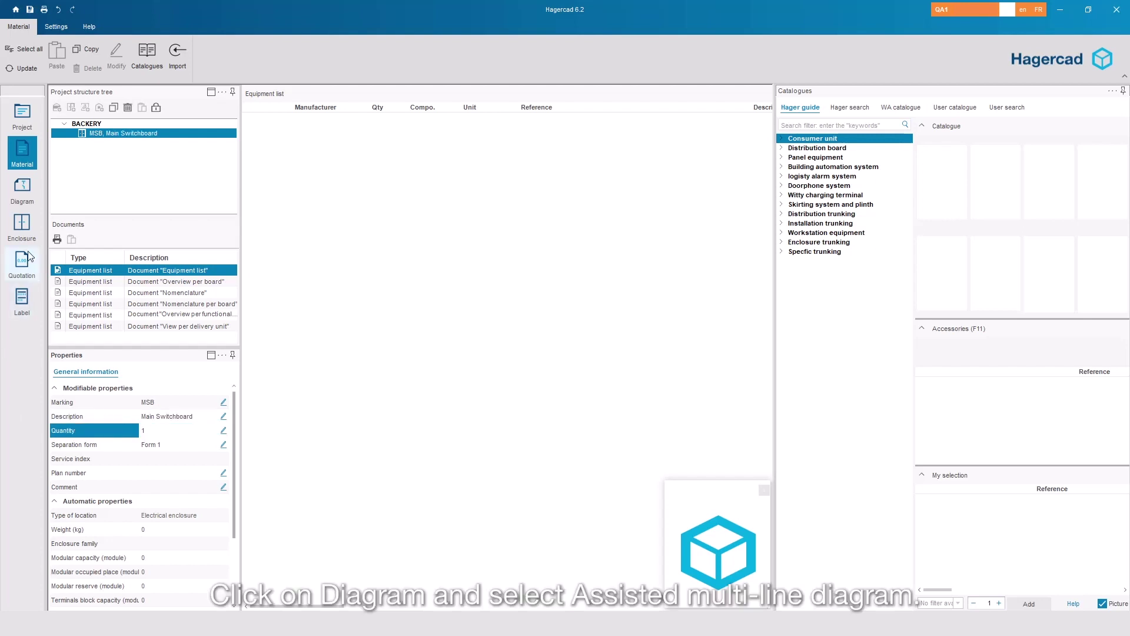
pyautogui.click(22, 187)
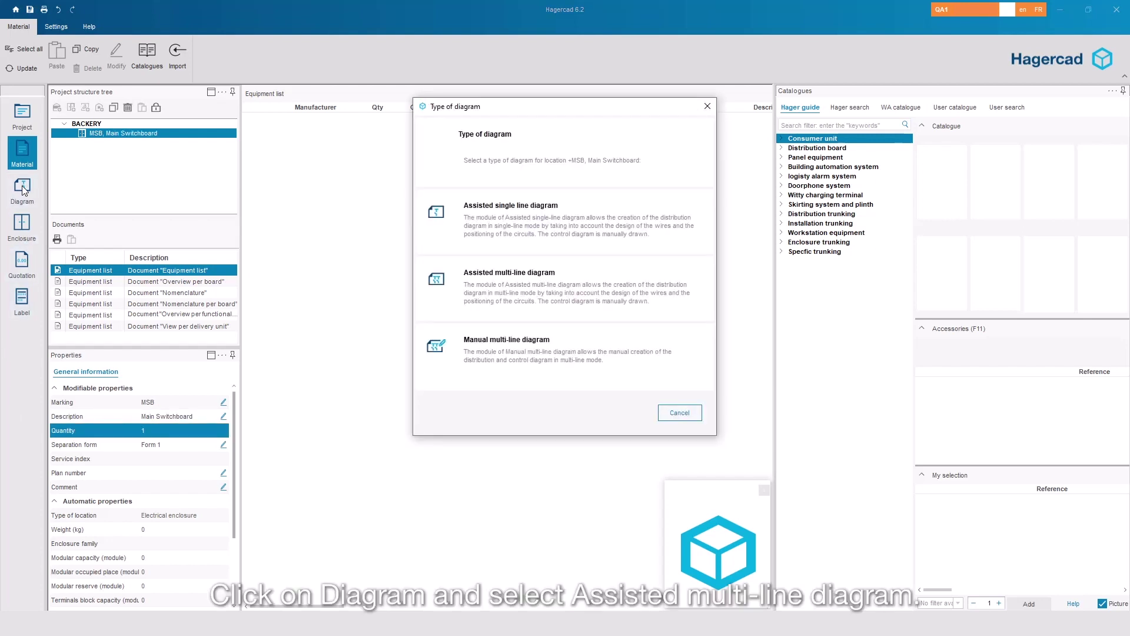
# - Create an assisted multi-line diagram, keeping incoming No. 1 as 1 Non-project location
pyautogui.click(577, 284)
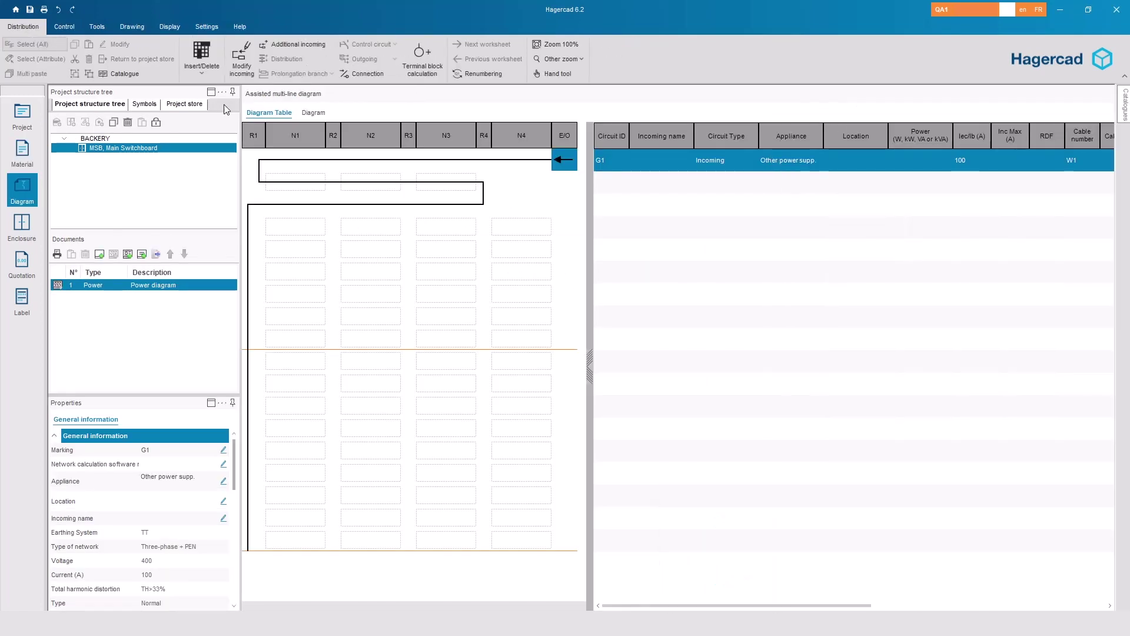
pyautogui.click(241, 63)
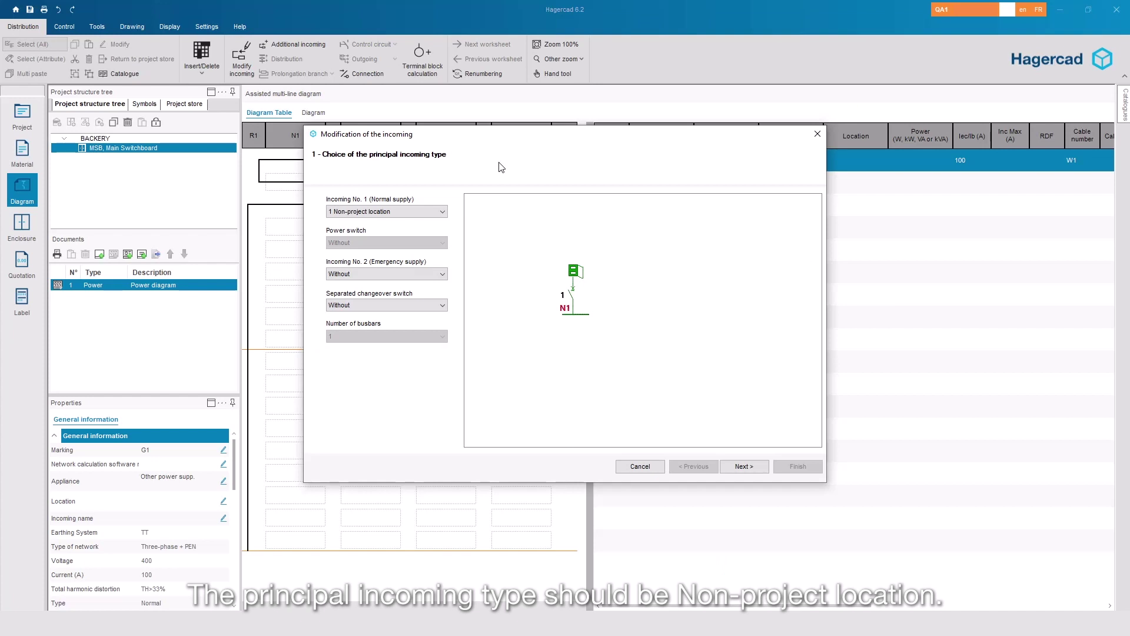
pyautogui.click(409, 213)
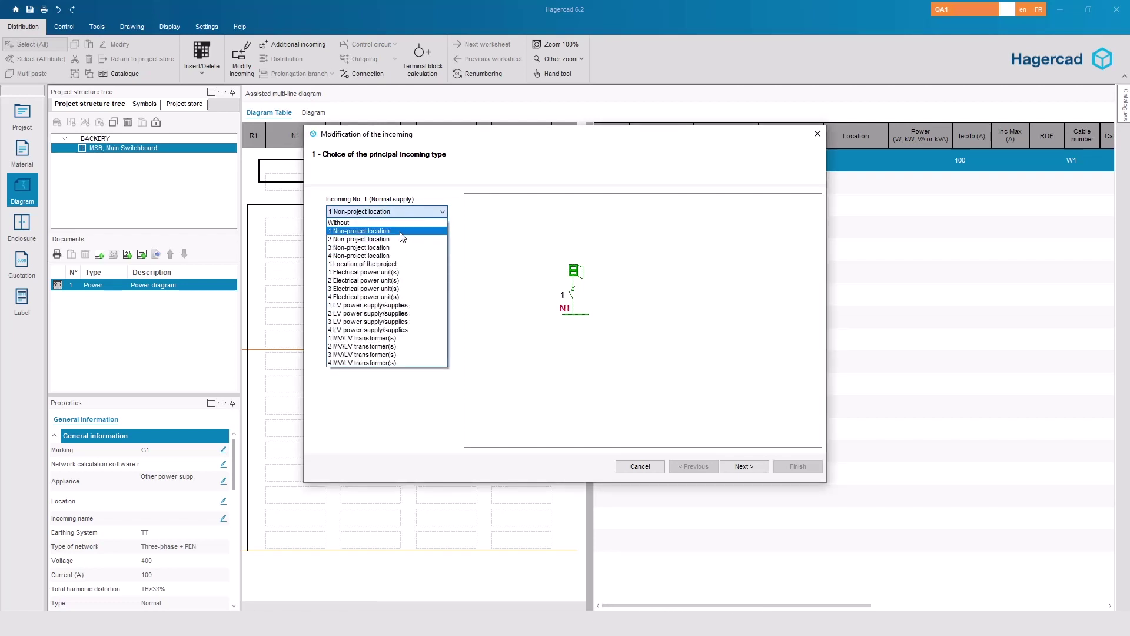
pyautogui.click(400, 232)
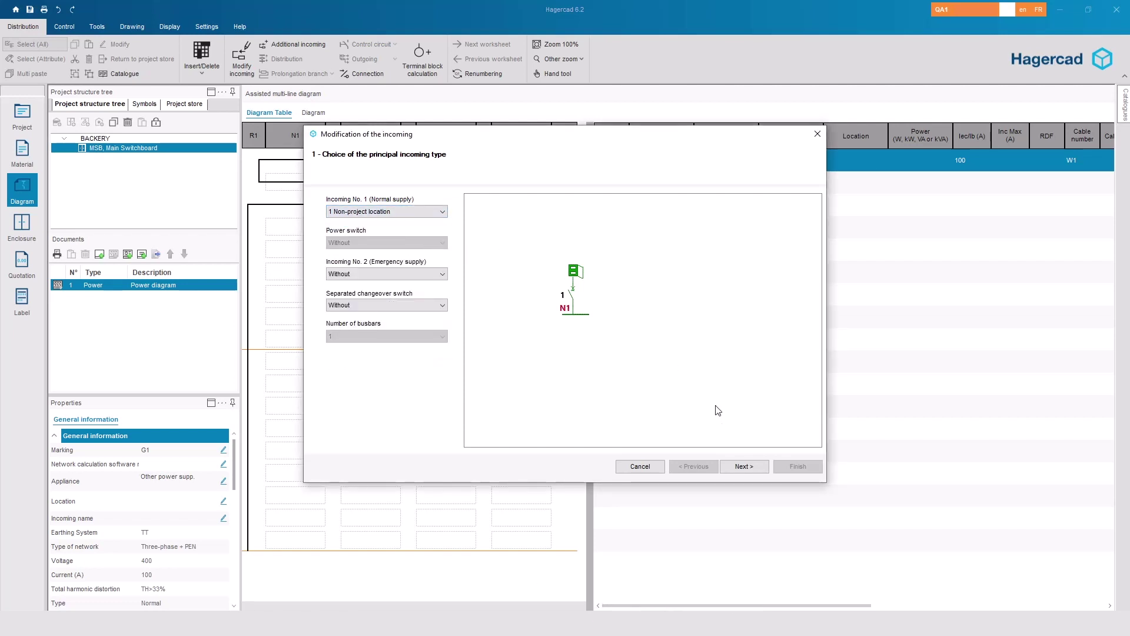
pyautogui.click(746, 467)
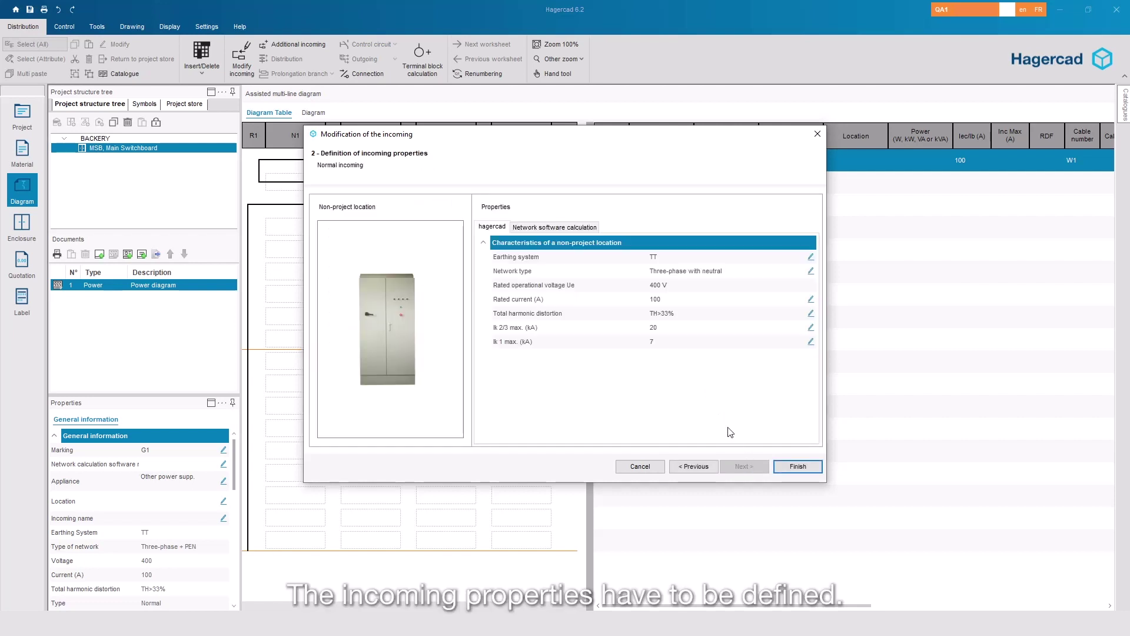
# - Set the incoming to TN-S, three-phase with neutral, 250 A, Ik 2/3 max 12 kA, Ik 1 max 8 kA
pyautogui.click(812, 259)
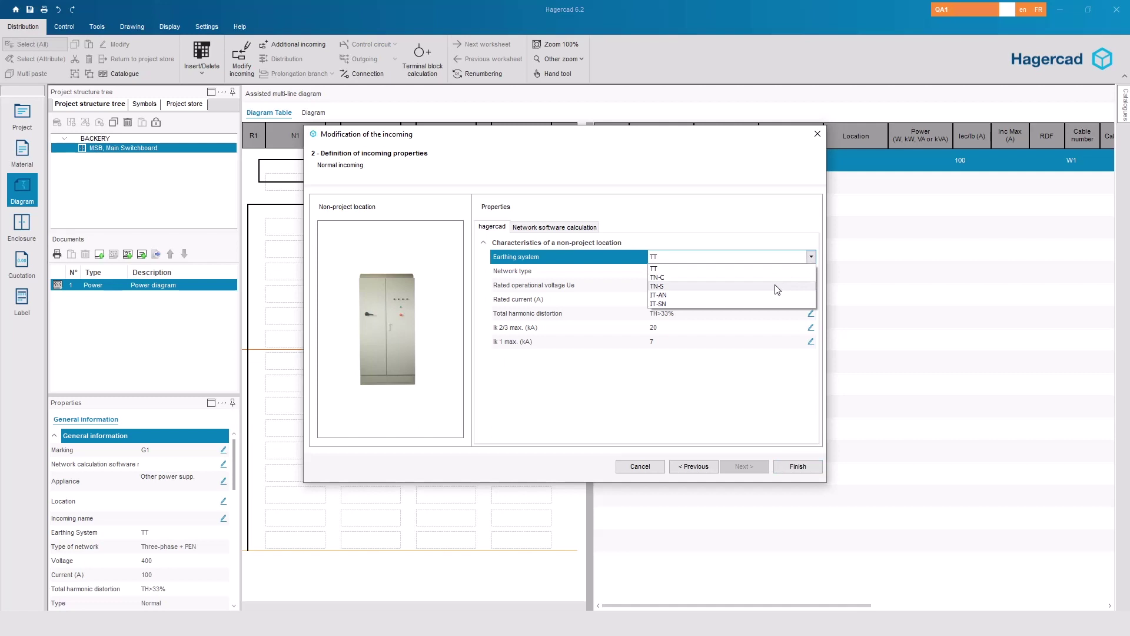
pyautogui.click(777, 287)
pyautogui.click(810, 272)
pyautogui.click(794, 289)
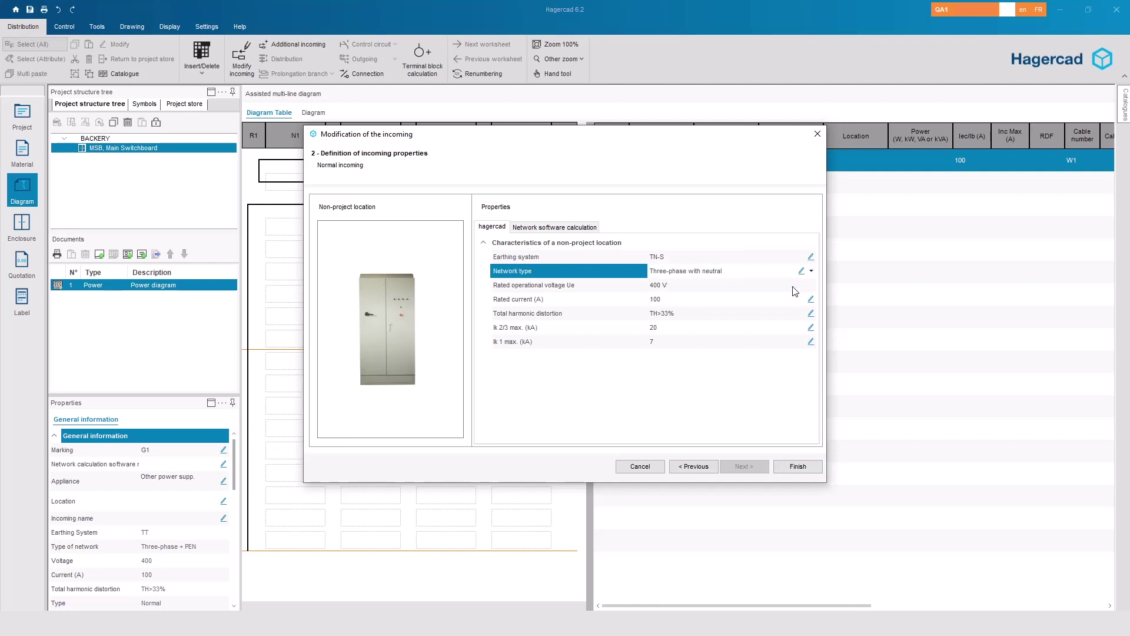
pyautogui.click(755, 302)
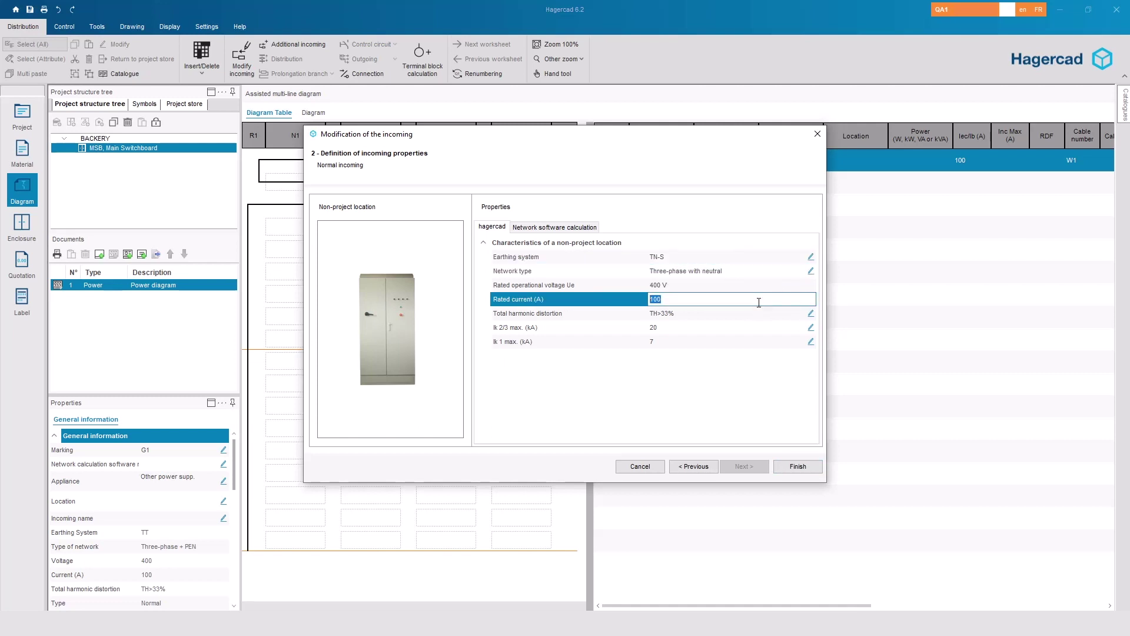
pyautogui.click(696, 327)
pyautogui.write('12')
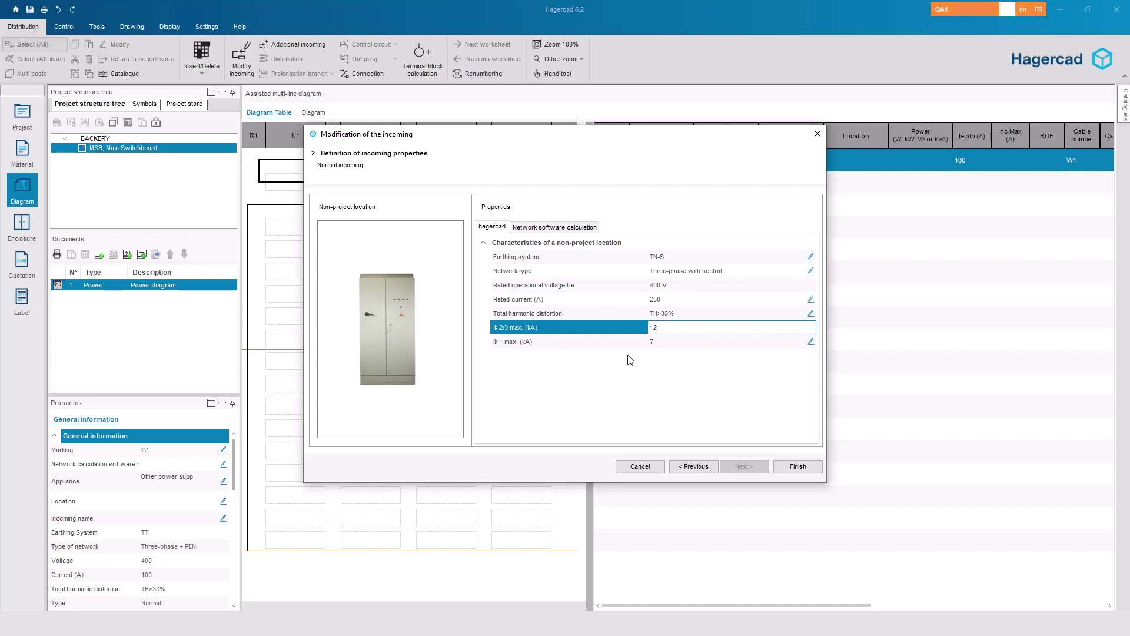
pyautogui.click(687, 342)
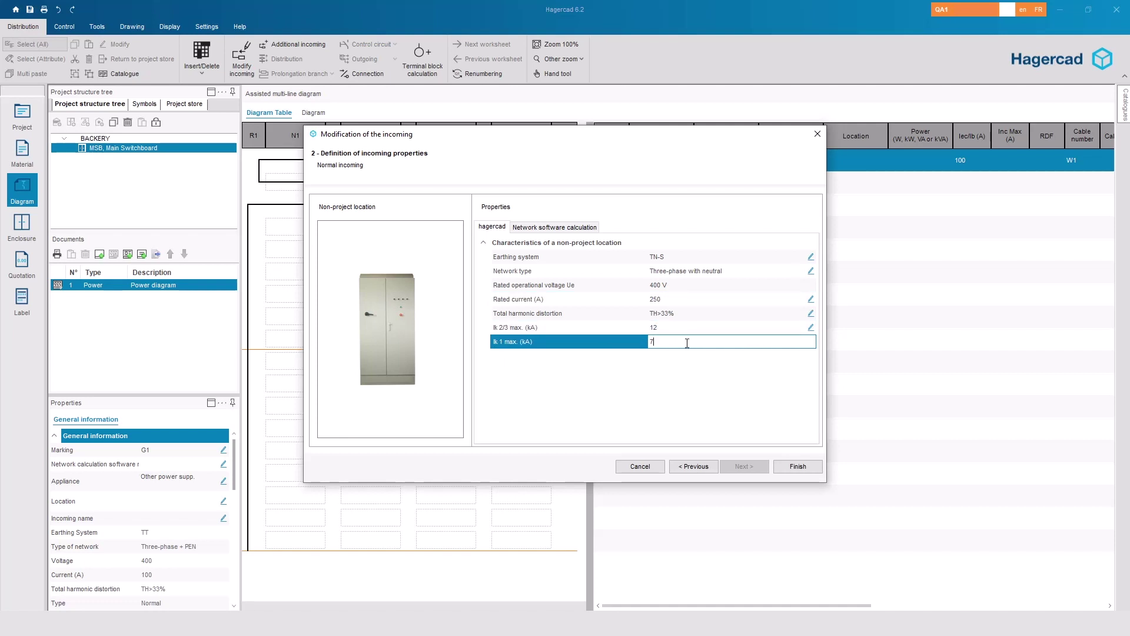
pyautogui.click(798, 466)
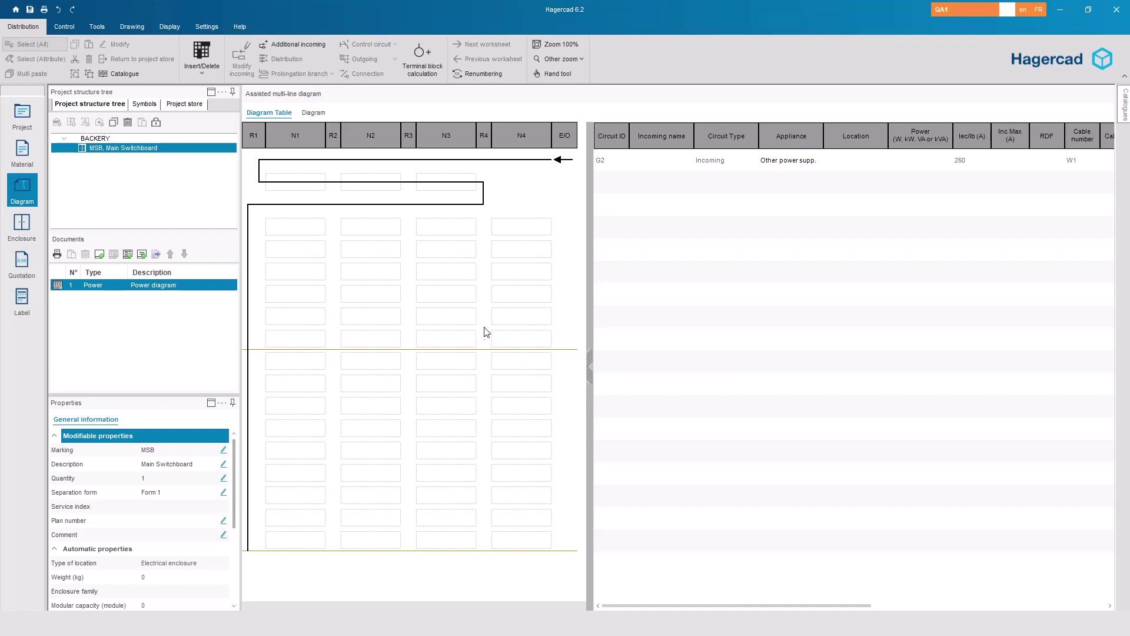
# - In the pinned catalogue, browse MCCBs under Protection / power cut-off filtered to 250 A
pyautogui.click(1125, 104)
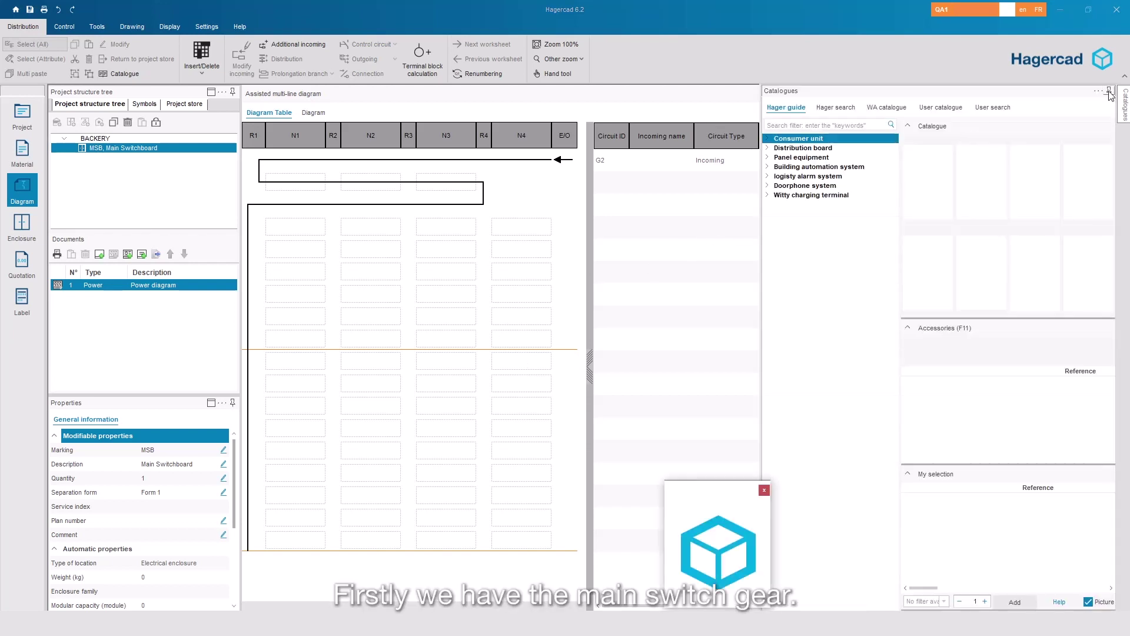
pyautogui.click(1109, 91)
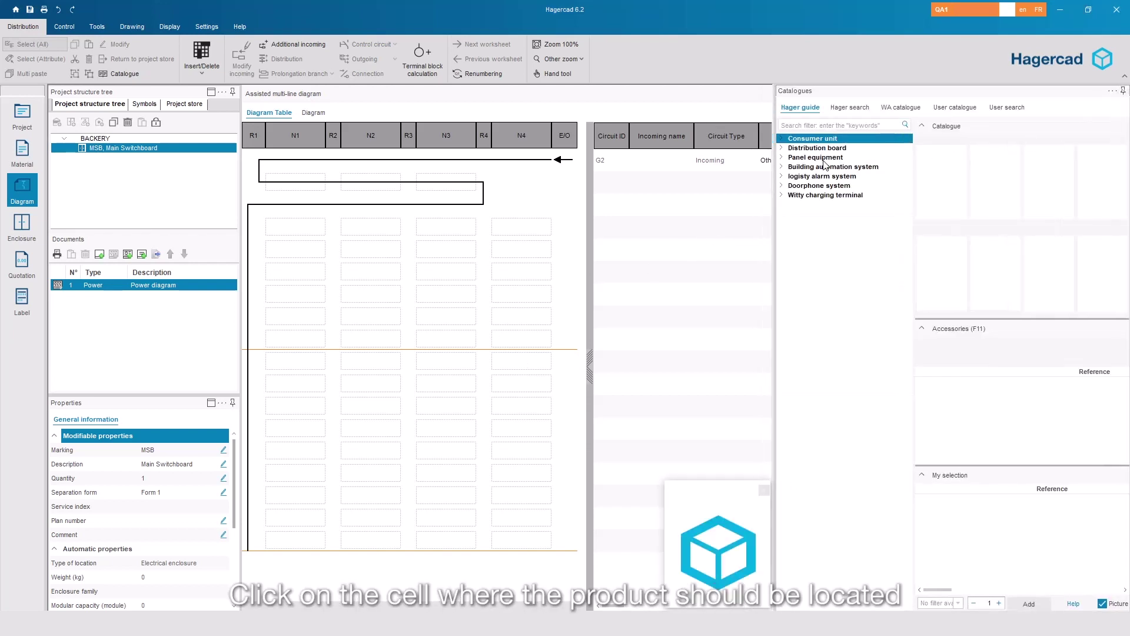
pyautogui.click(781, 157)
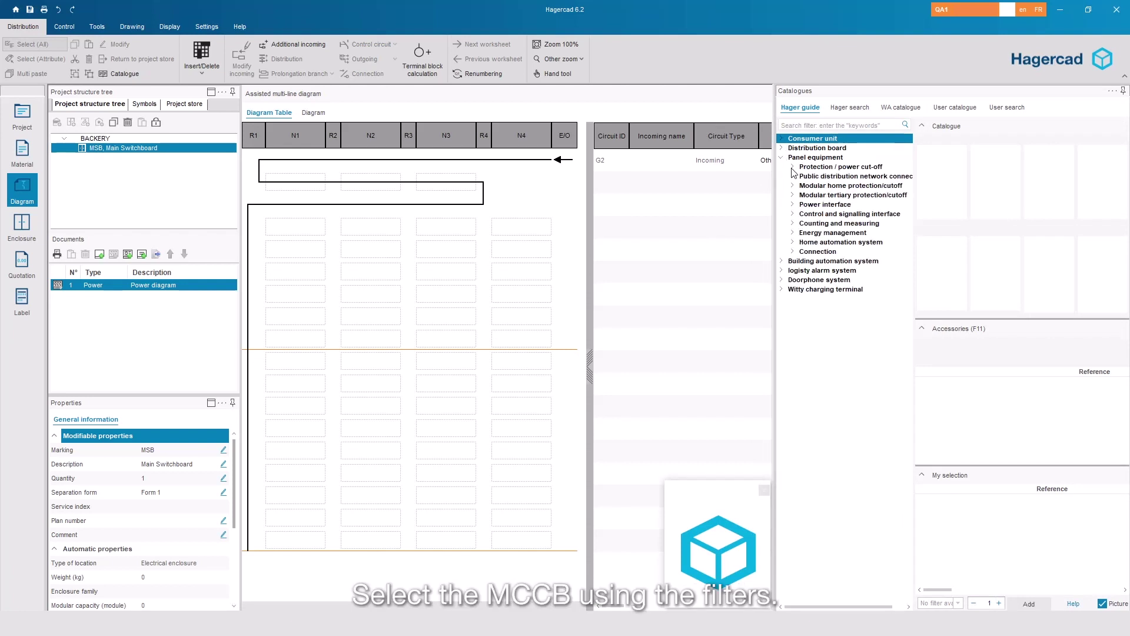
pyautogui.click(792, 167)
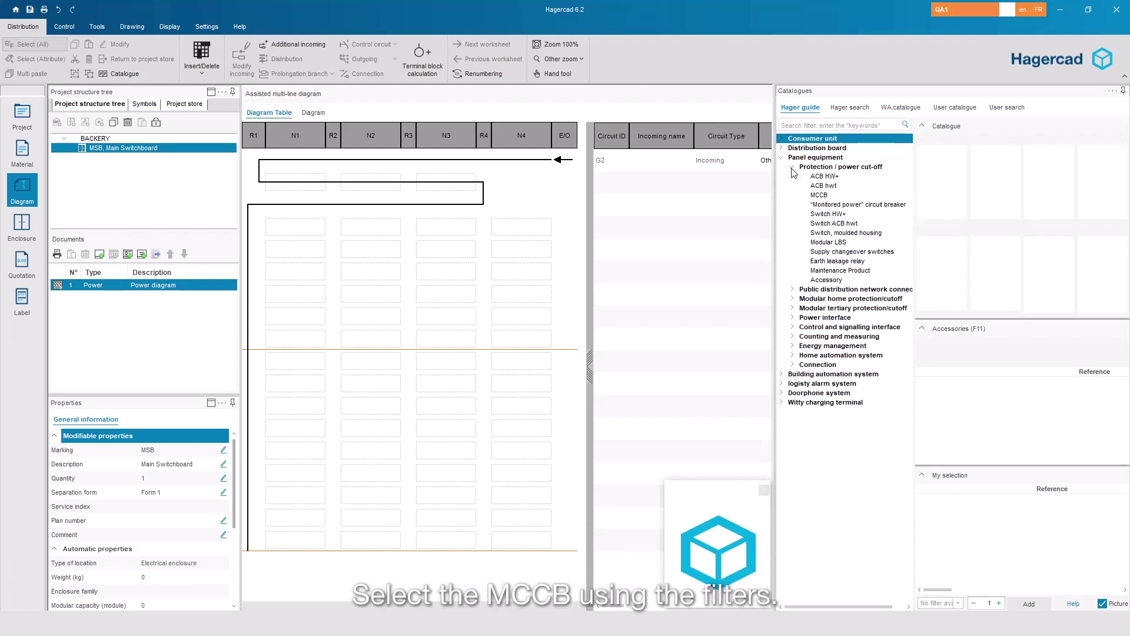
pyautogui.click(818, 195)
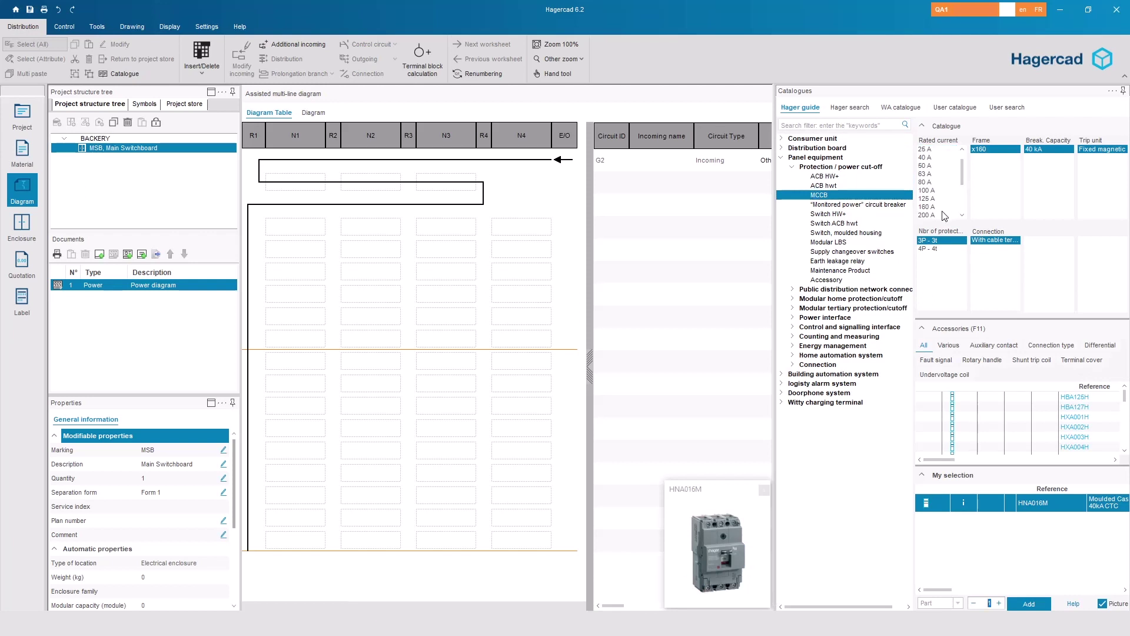
pyautogui.click(962, 215)
pyautogui.click(937, 207)
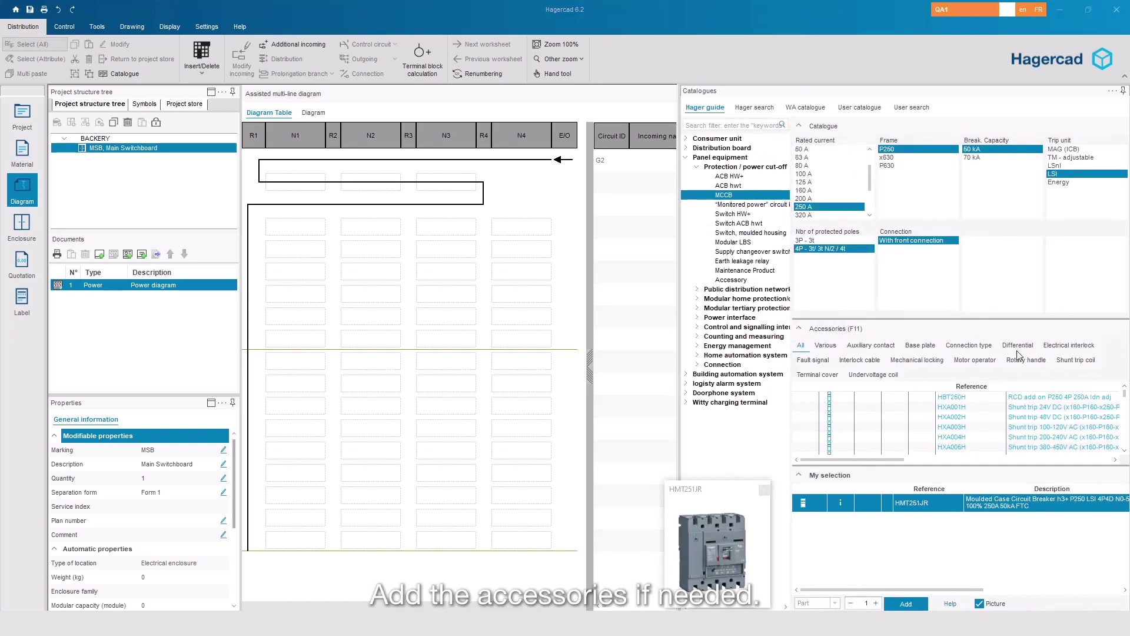
# - Add breaker HMT251JR with RCD add-on HBT250H, auxiliary contact HXA021H and shunt trip HXA004H
pyautogui.click(1018, 346)
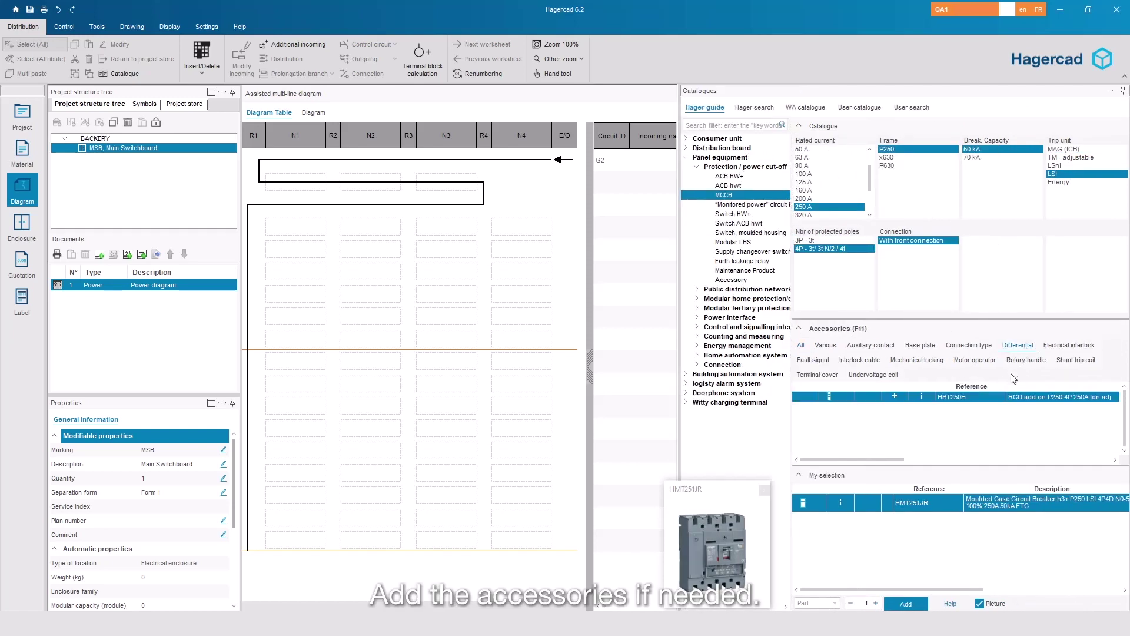
pyautogui.click(894, 398)
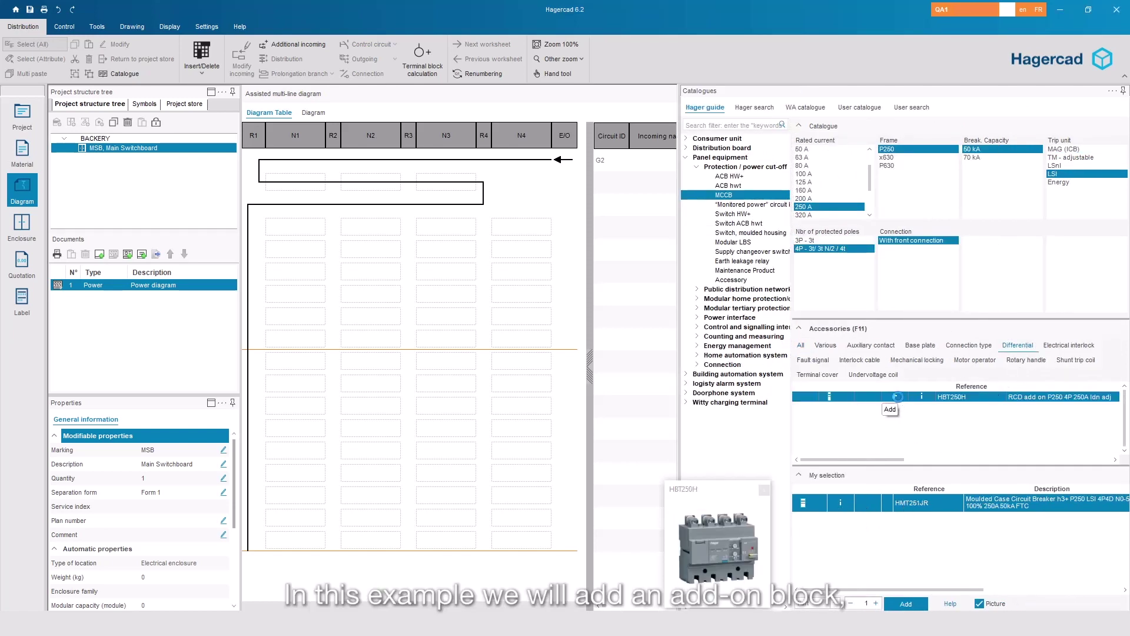
pyautogui.click(878, 347)
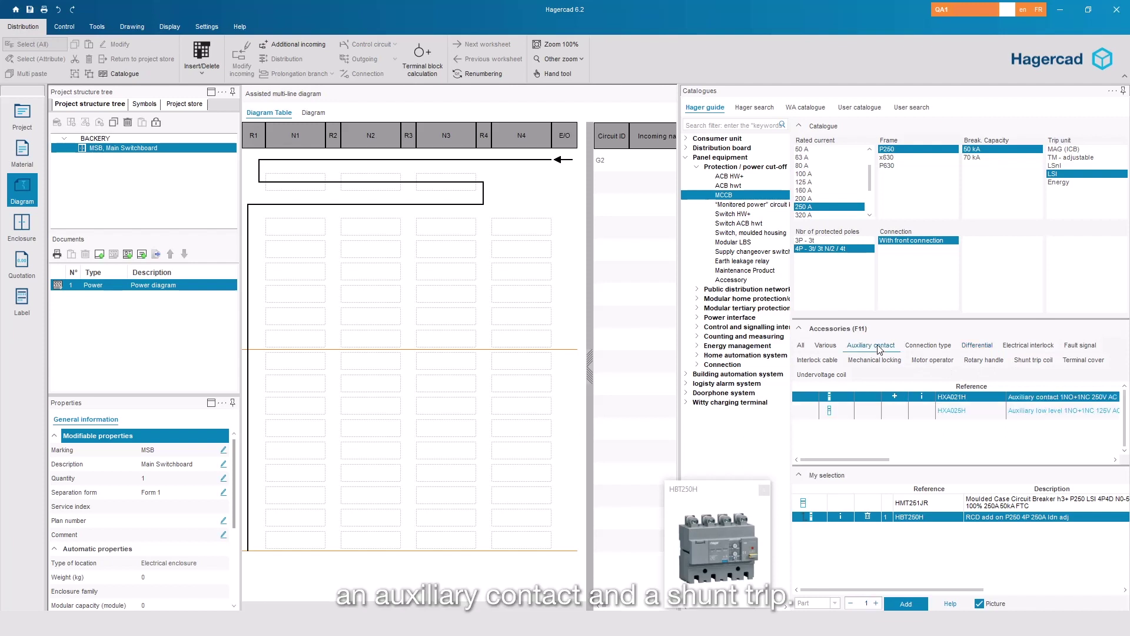
pyautogui.click(896, 395)
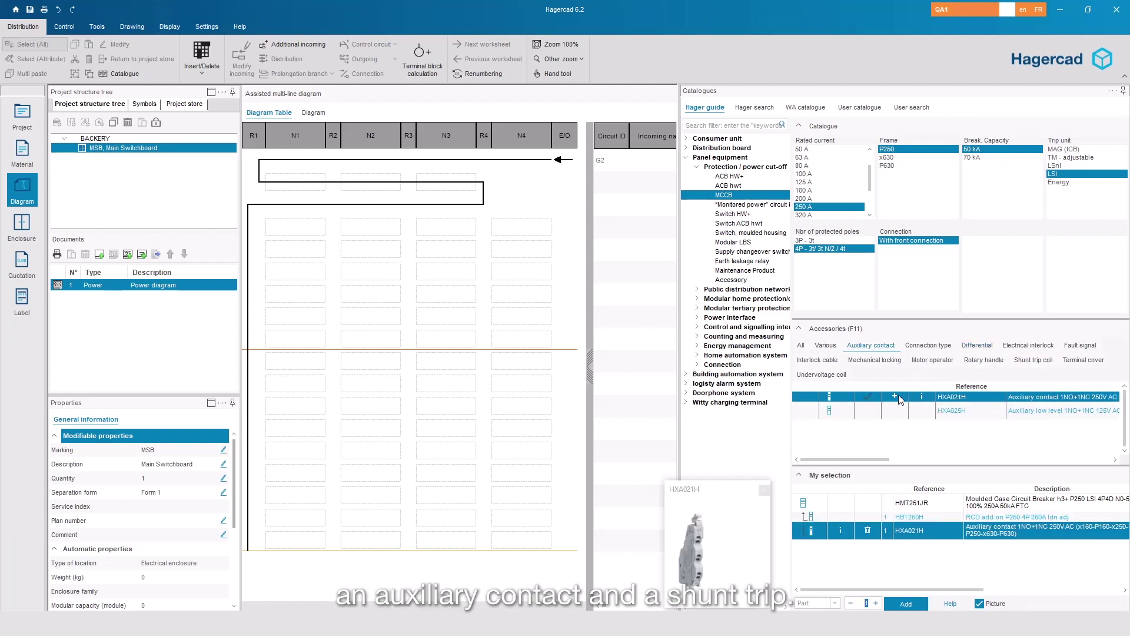
pyautogui.click(1030, 360)
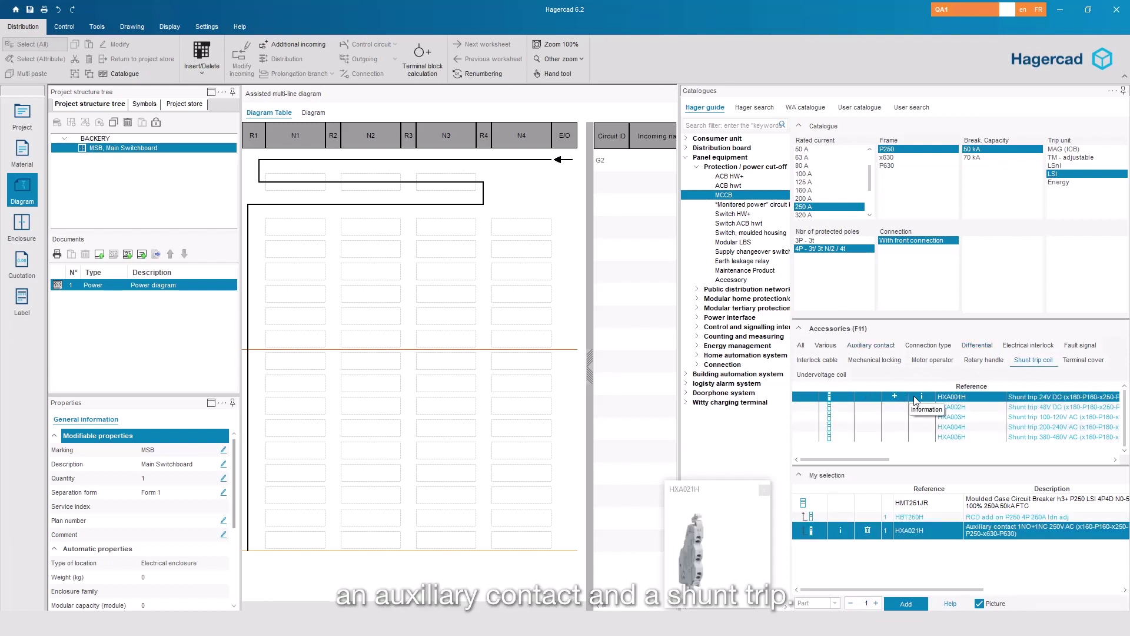
pyautogui.click(874, 504)
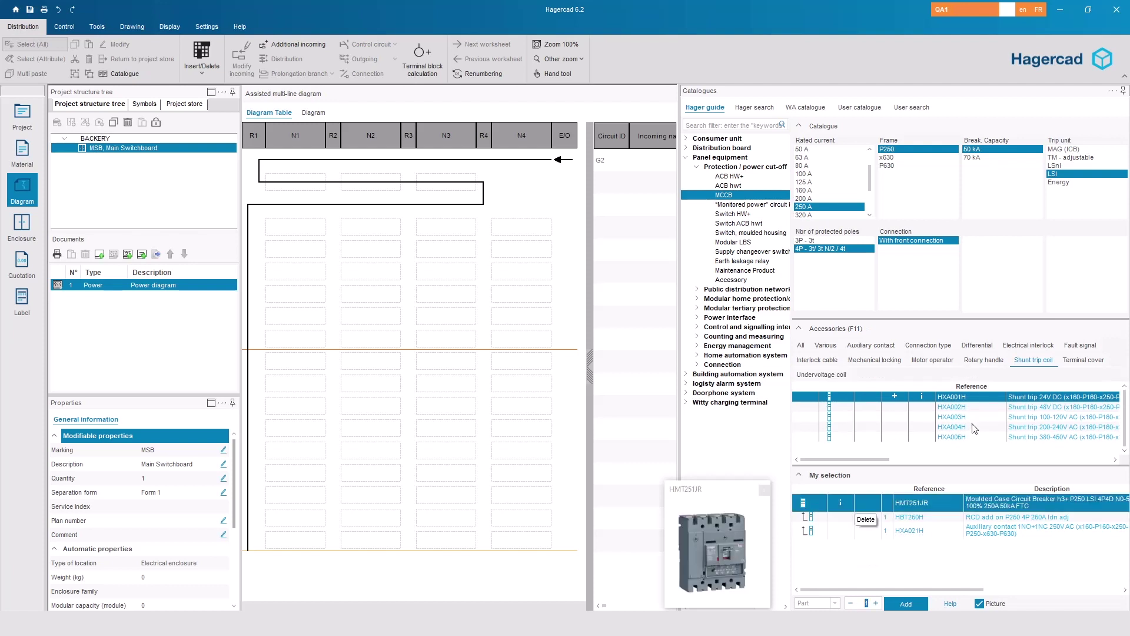
pyautogui.click(895, 426)
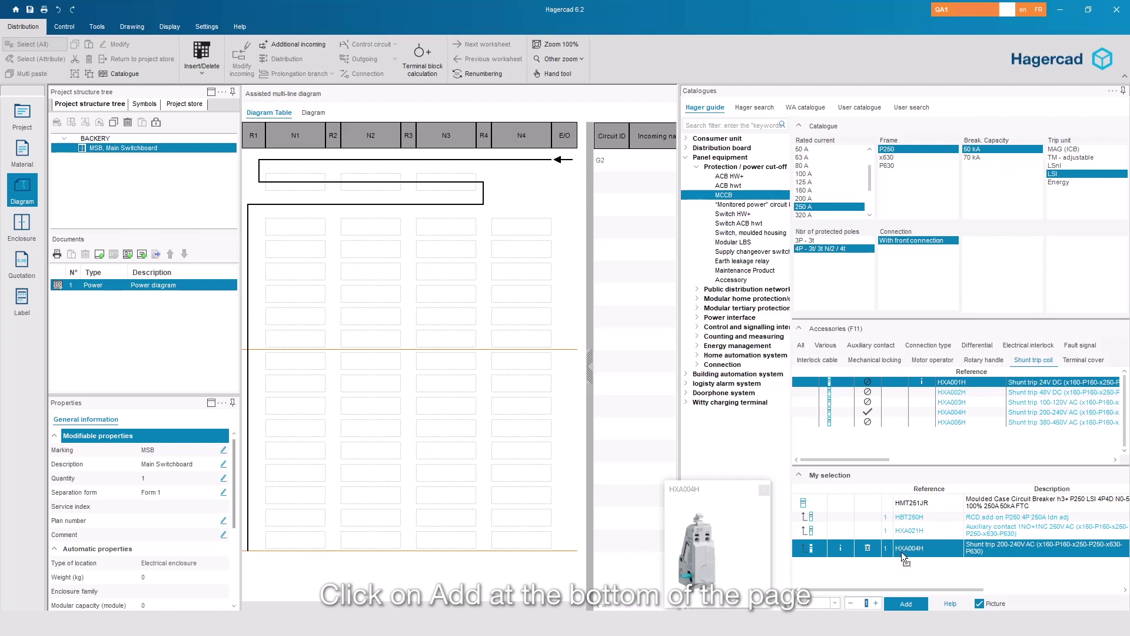
pyautogui.click(909, 604)
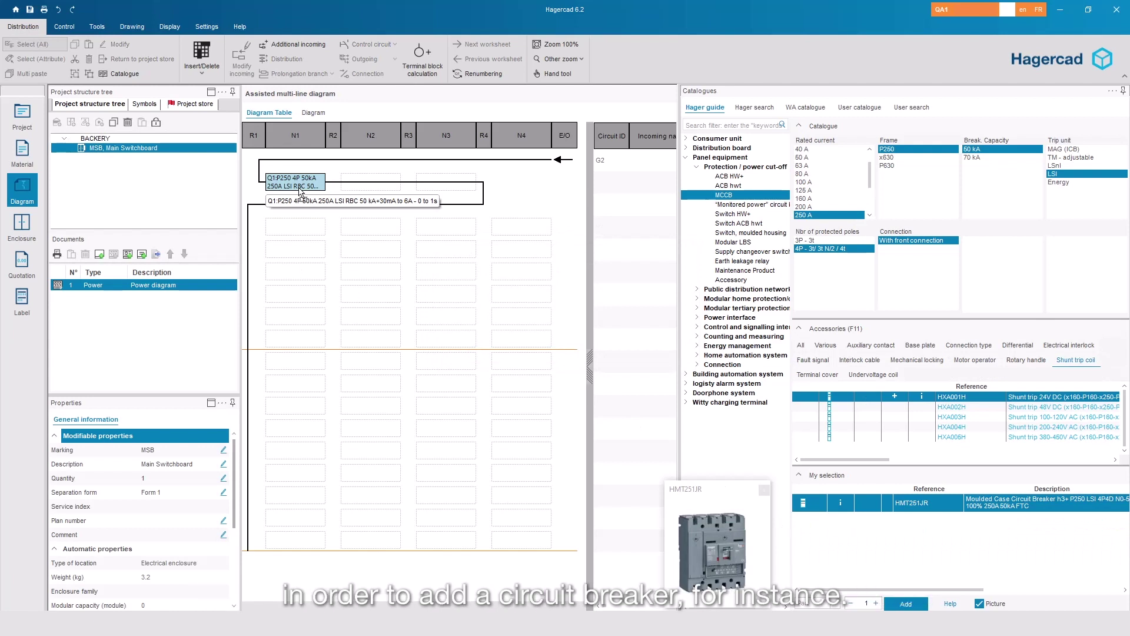
# - Insert a new empty line above breaker Q1 and select its cell
pyautogui.rightClick(293, 190)
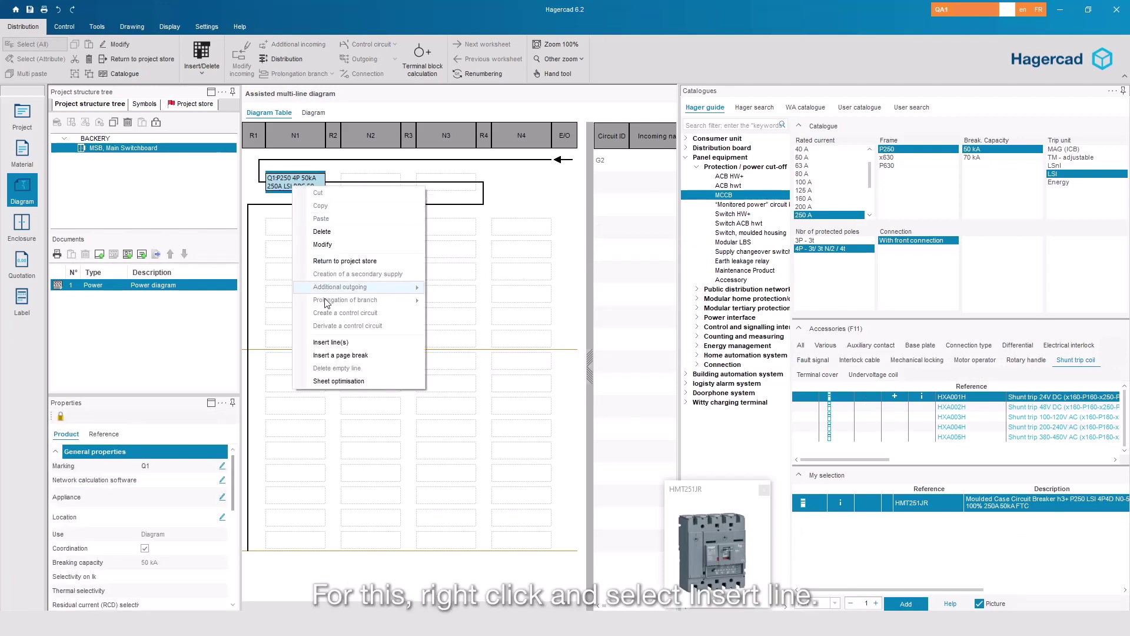
pyautogui.click(337, 342)
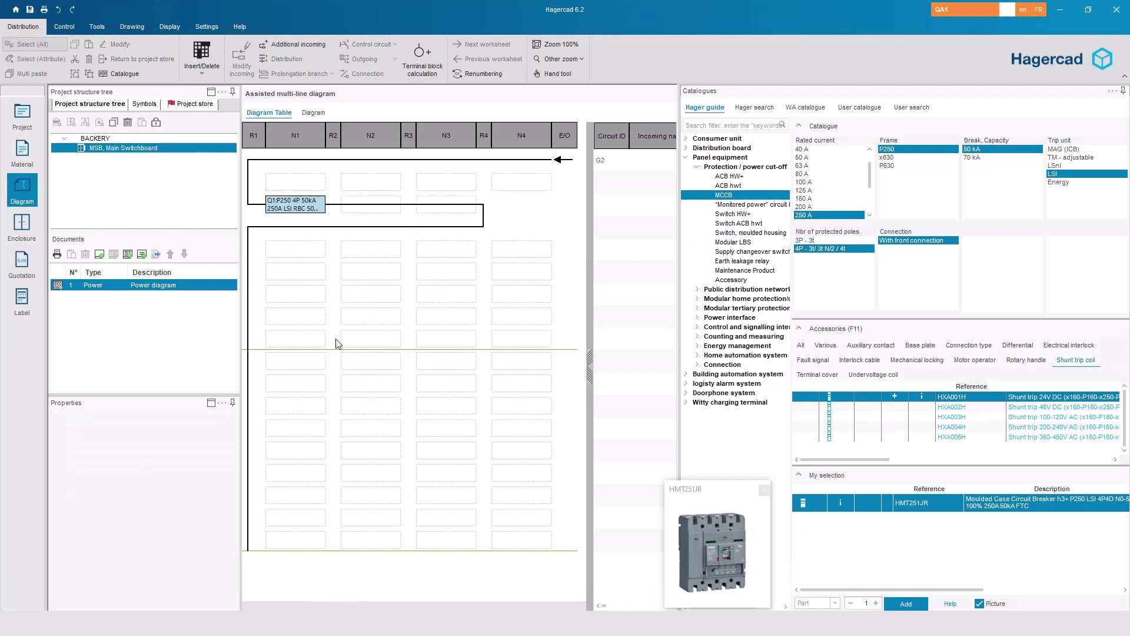
pyautogui.click(288, 182)
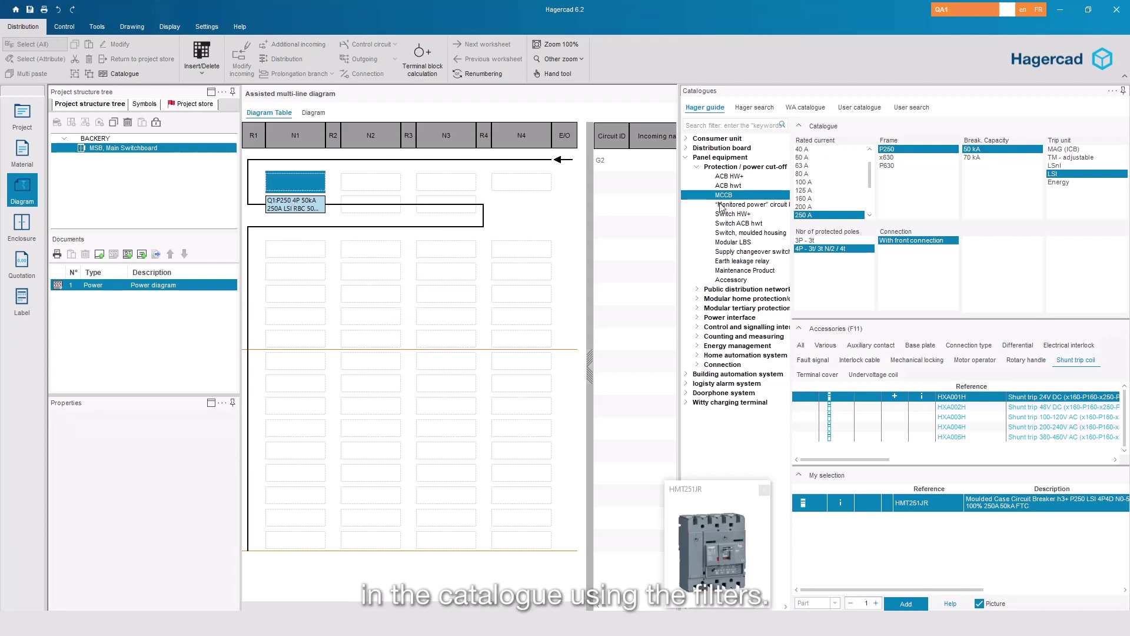
# - Add a 2P 6–10 kA C 2 A miniature breaker with the BF225 earth-leakage block
pyautogui.click(698, 308)
pyautogui.click(743, 317)
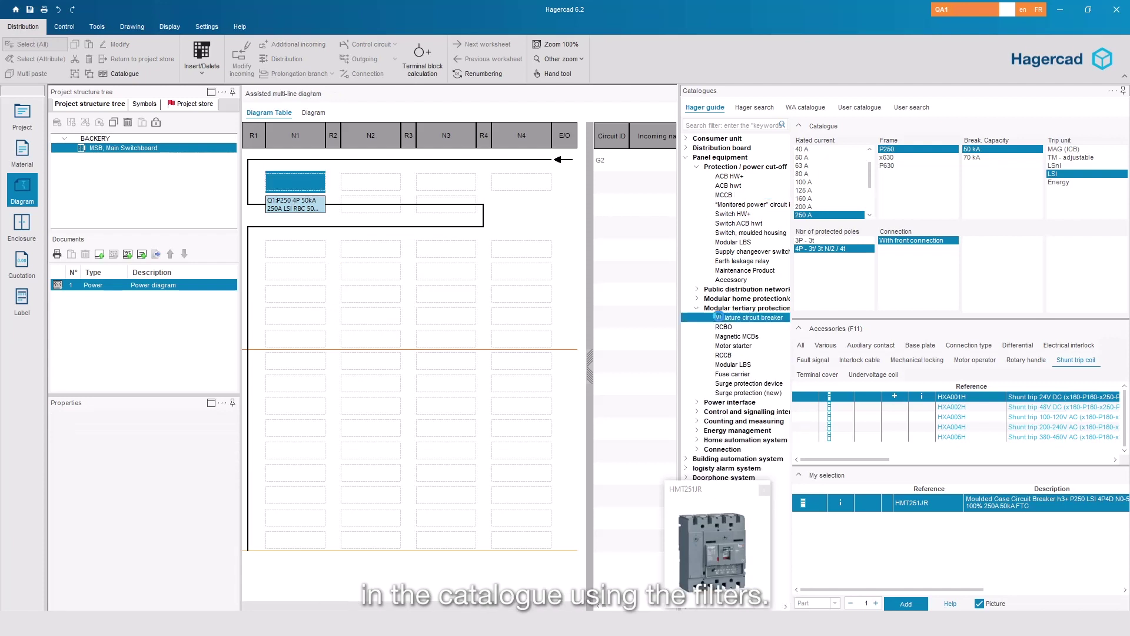
pyautogui.click(817, 158)
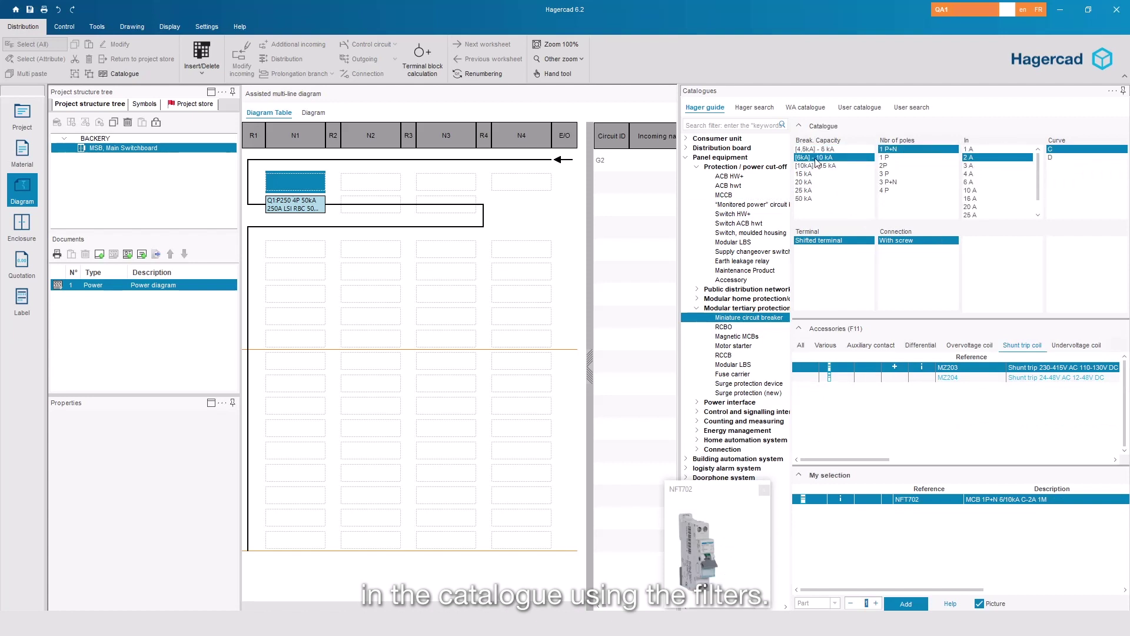
pyautogui.click(886, 166)
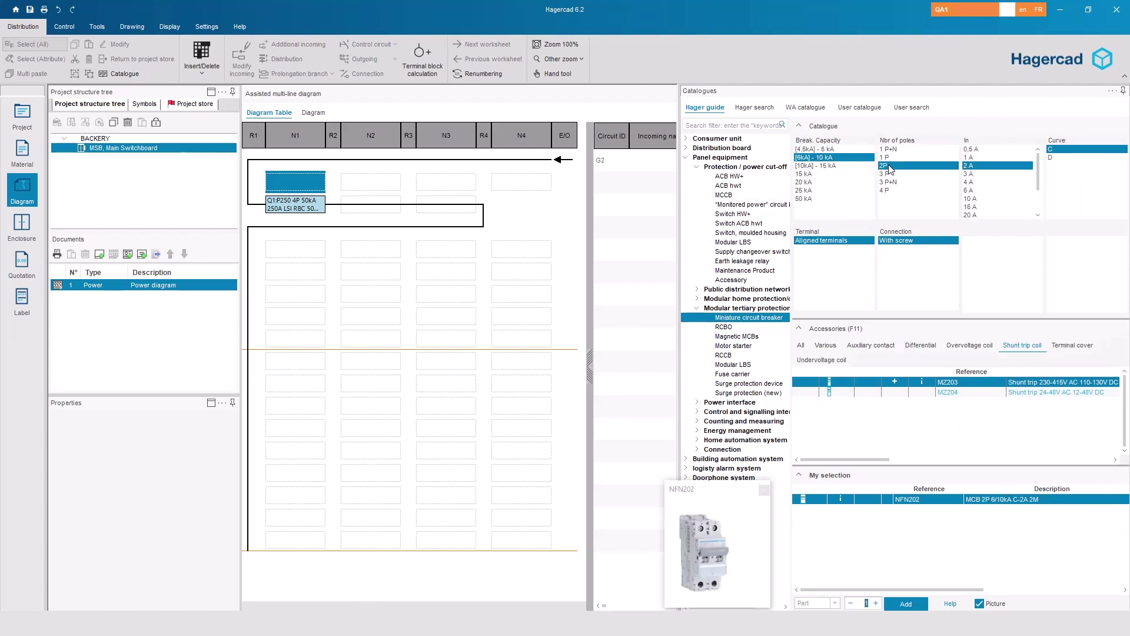
pyautogui.click(914, 348)
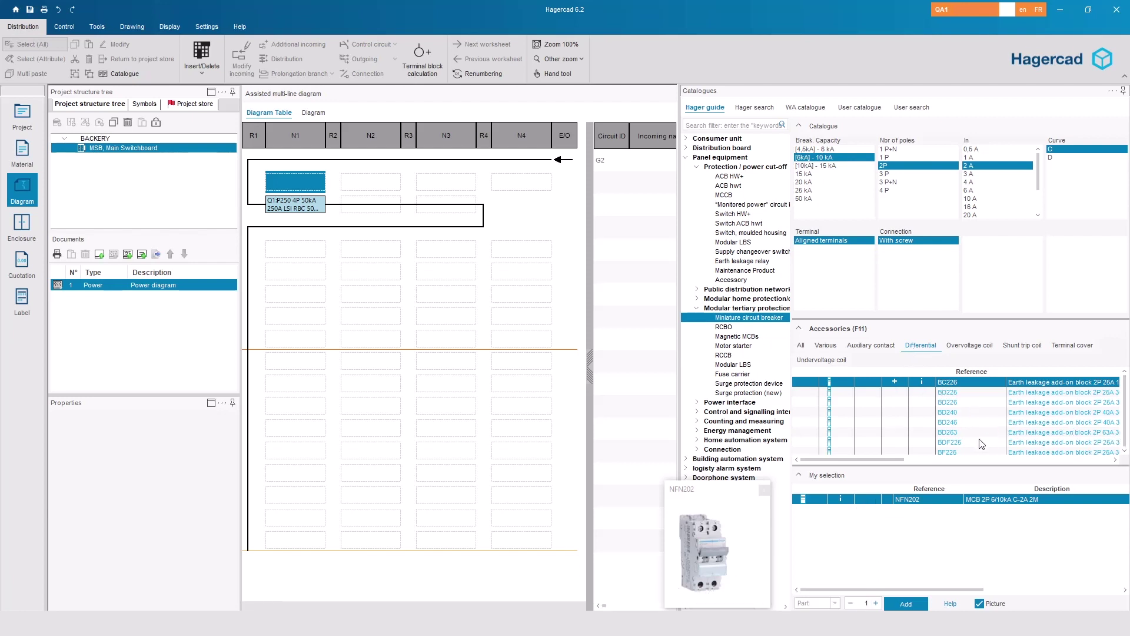
pyautogui.click(895, 451)
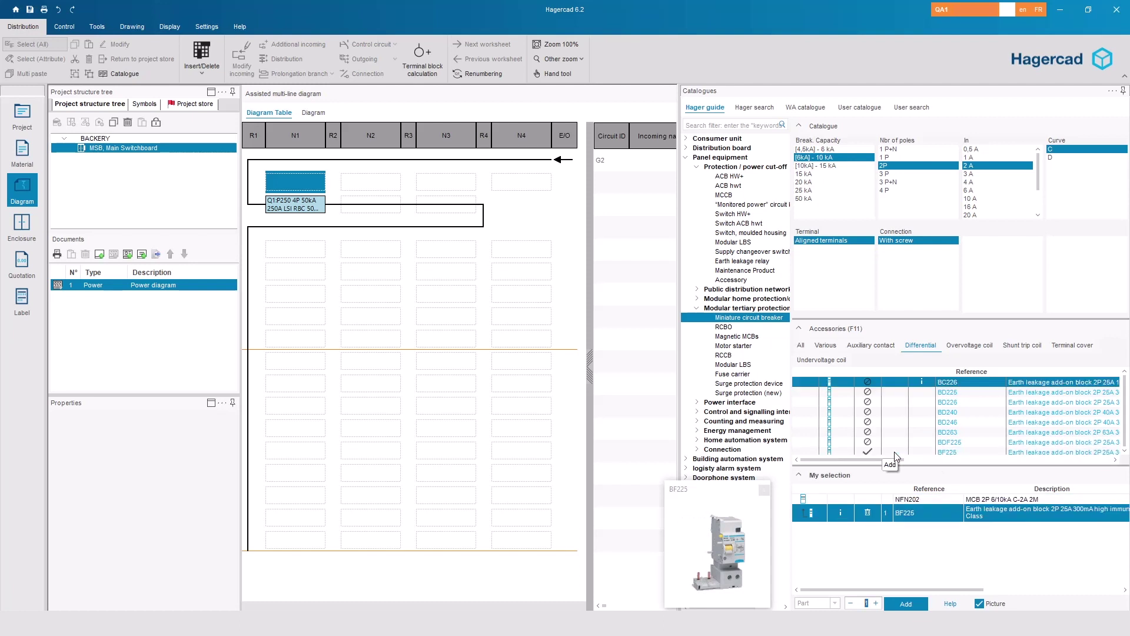
pyautogui.click(906, 606)
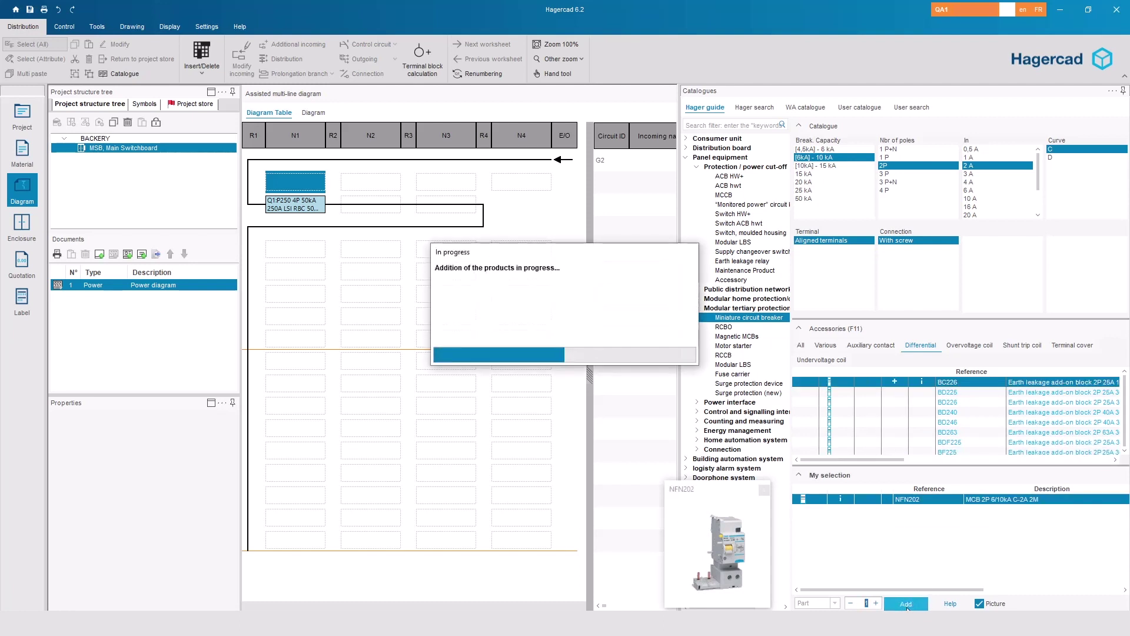
# - For the empty cell below Q1, pick the Hager 4P moulded case circuit breaker symbol
pyautogui.click(299, 253)
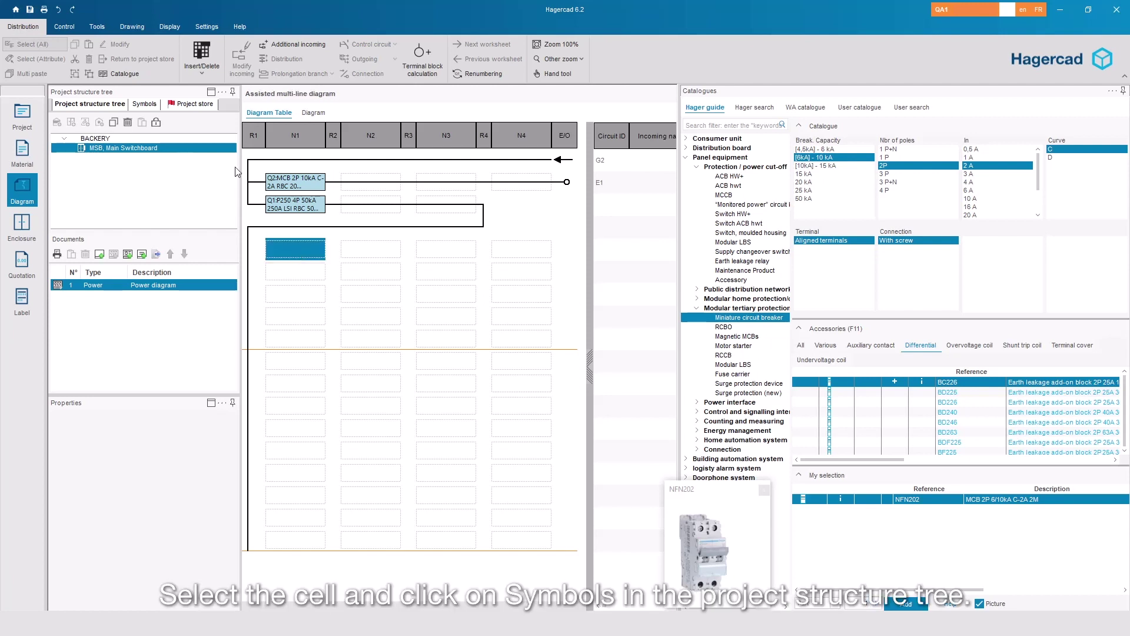
pyautogui.click(143, 104)
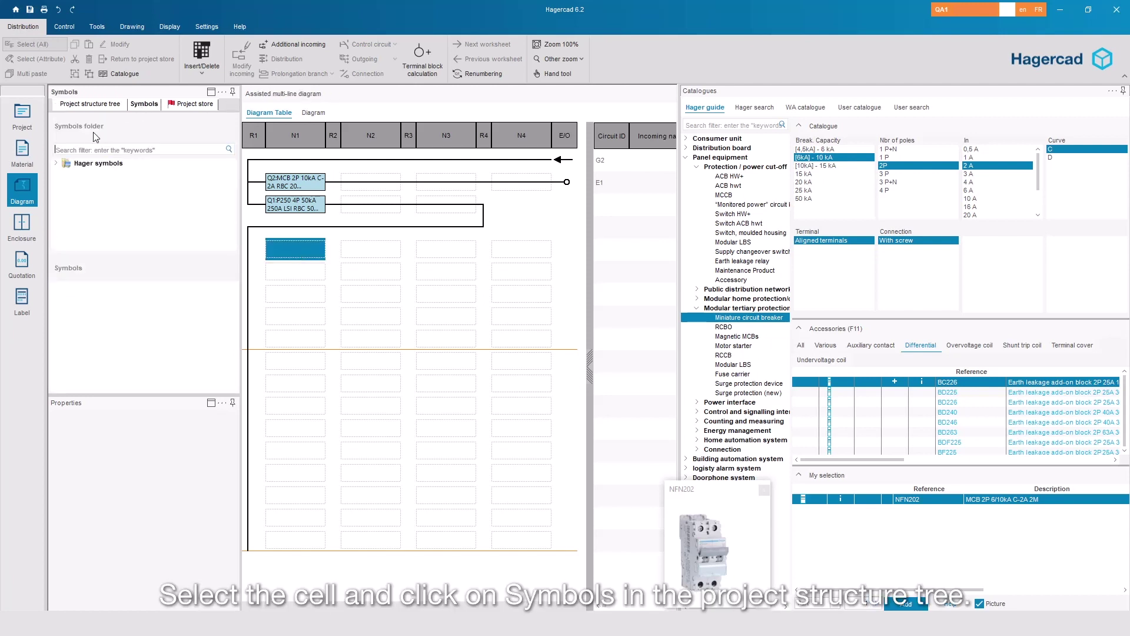
pyautogui.click(57, 164)
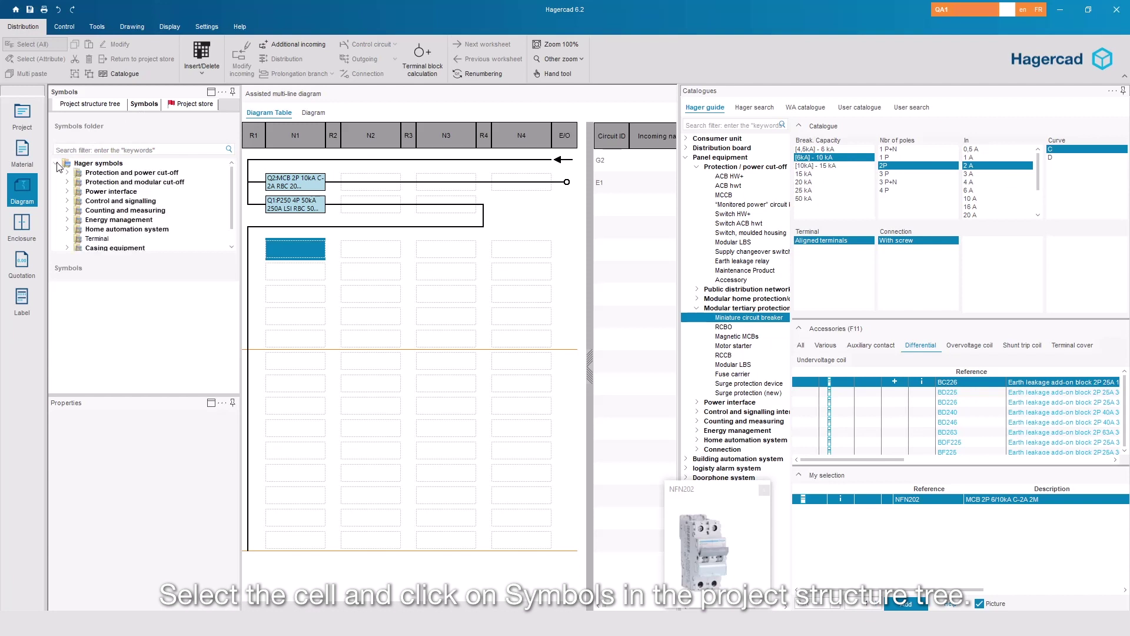
pyautogui.click(68, 172)
pyautogui.click(103, 184)
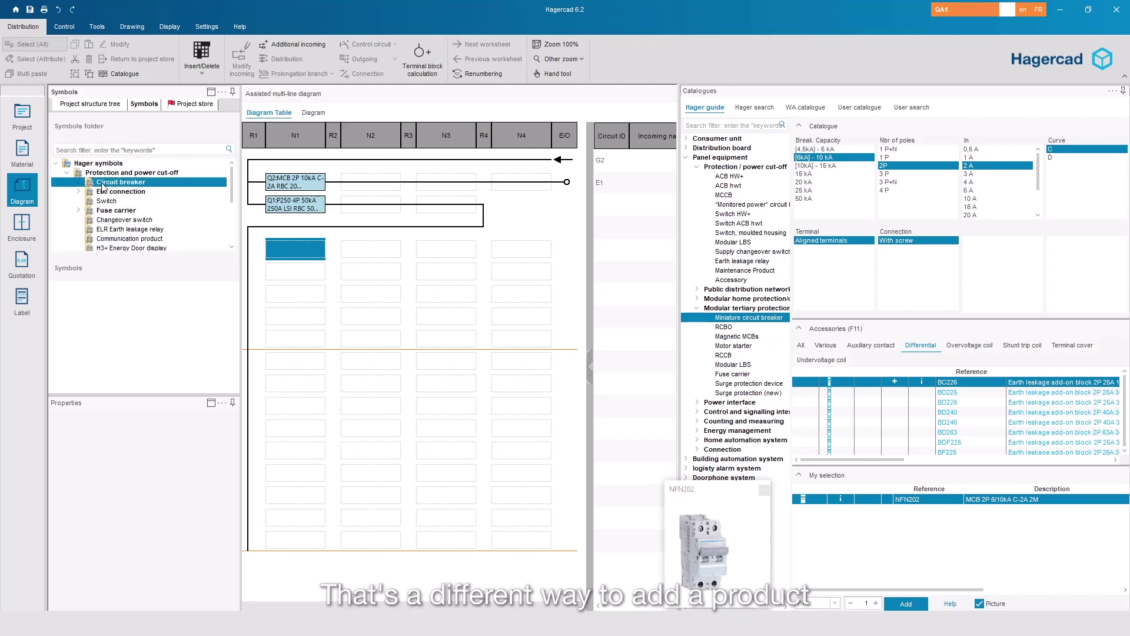
pyautogui.doubleClick(103, 187)
pyautogui.click(113, 202)
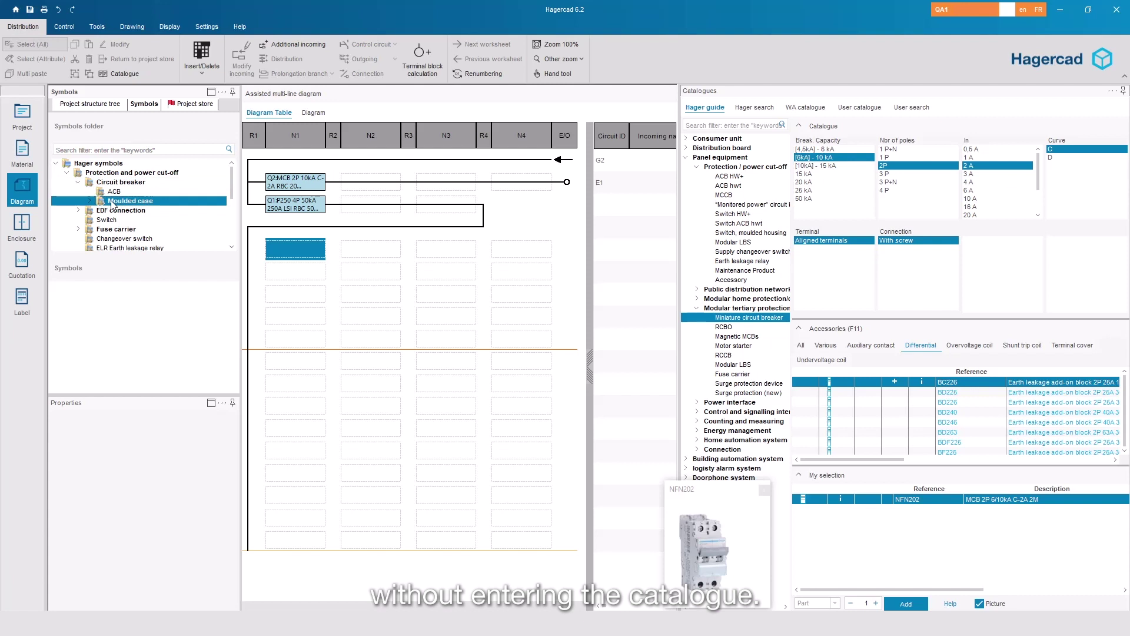
pyautogui.click(90, 201)
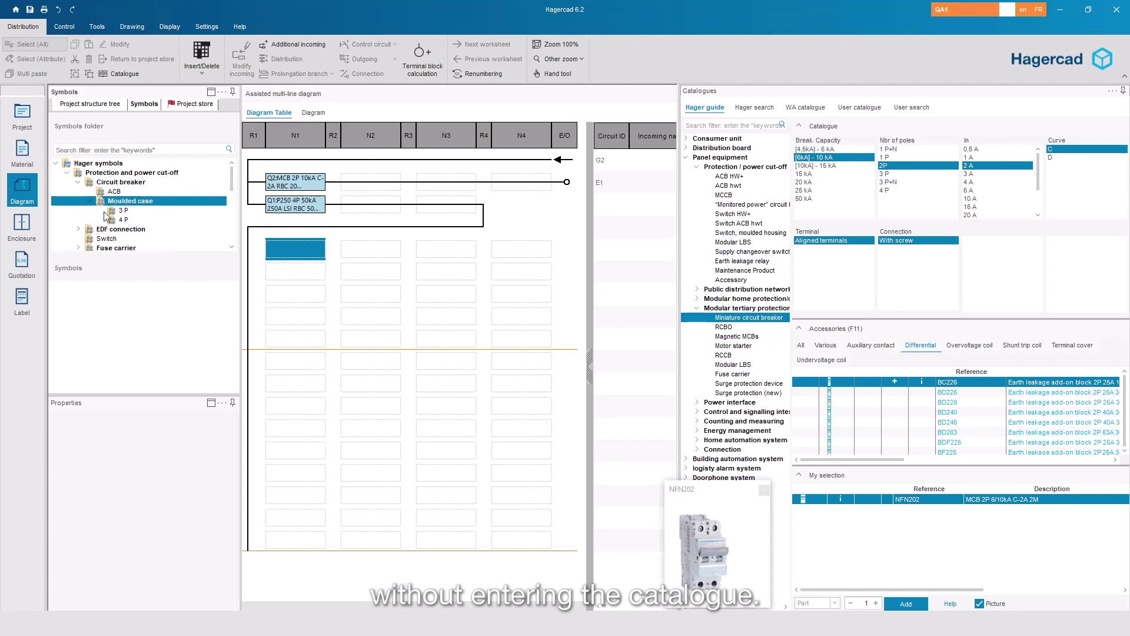
pyautogui.click(115, 220)
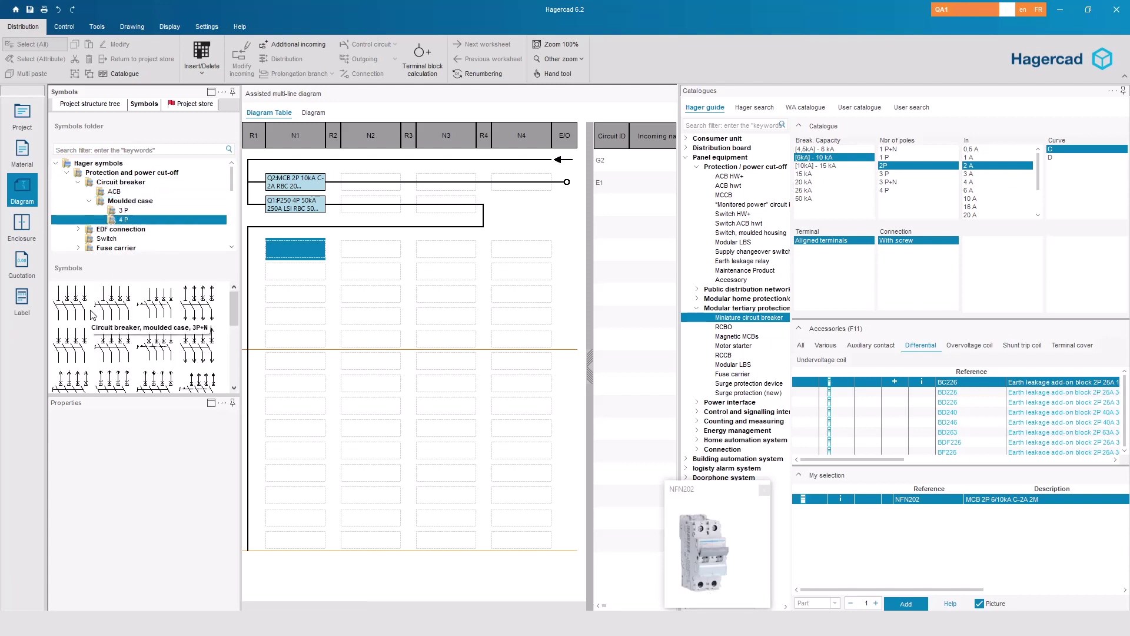
pyautogui.click(63, 345)
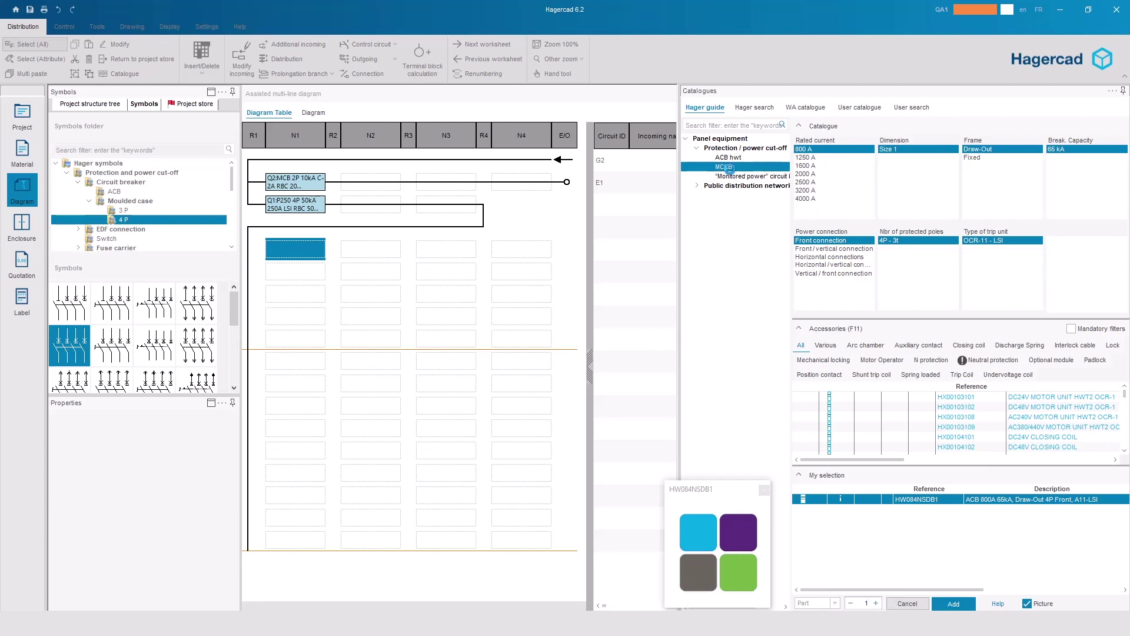
# - Insert a 160 A, 25 kA moulded case breaker as Q3
pyautogui.click(814, 167)
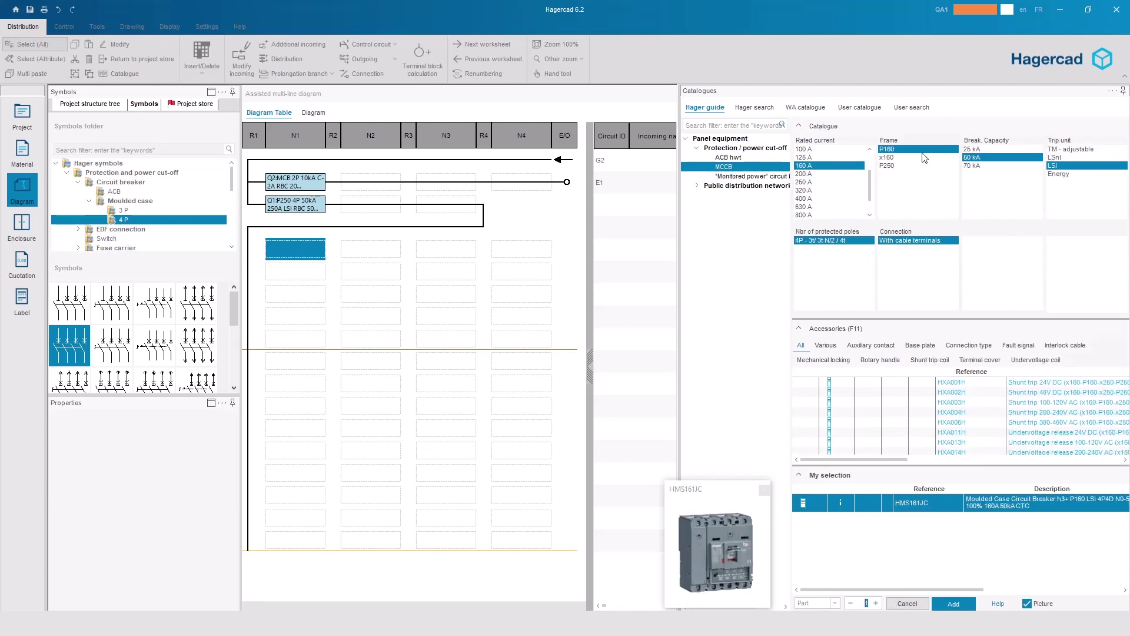
pyautogui.click(971, 149)
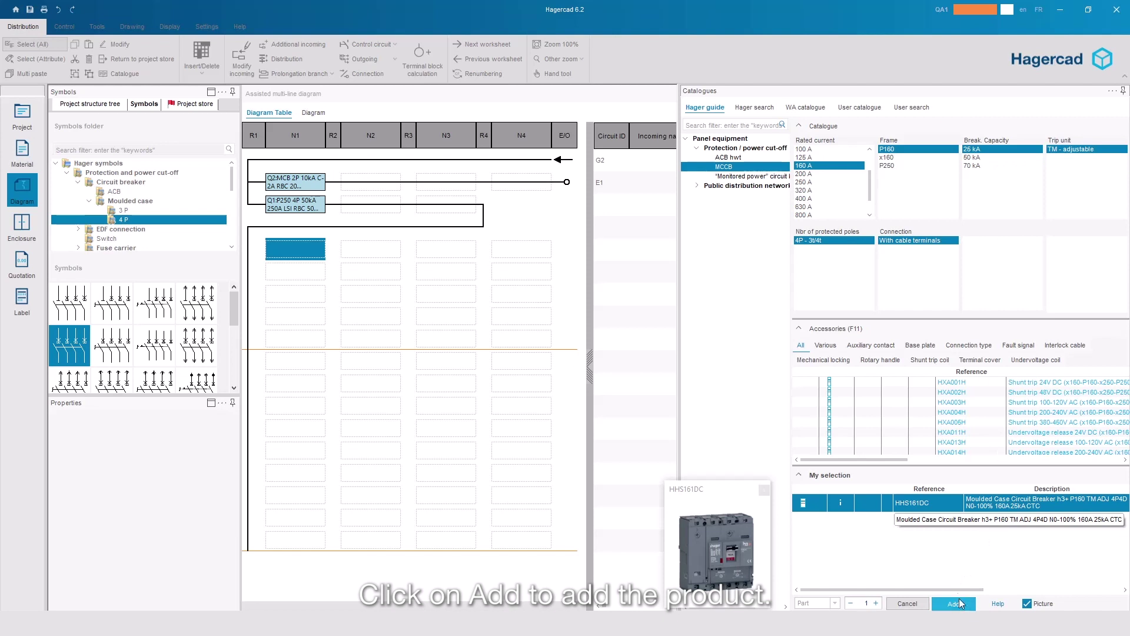
pyautogui.click(953, 603)
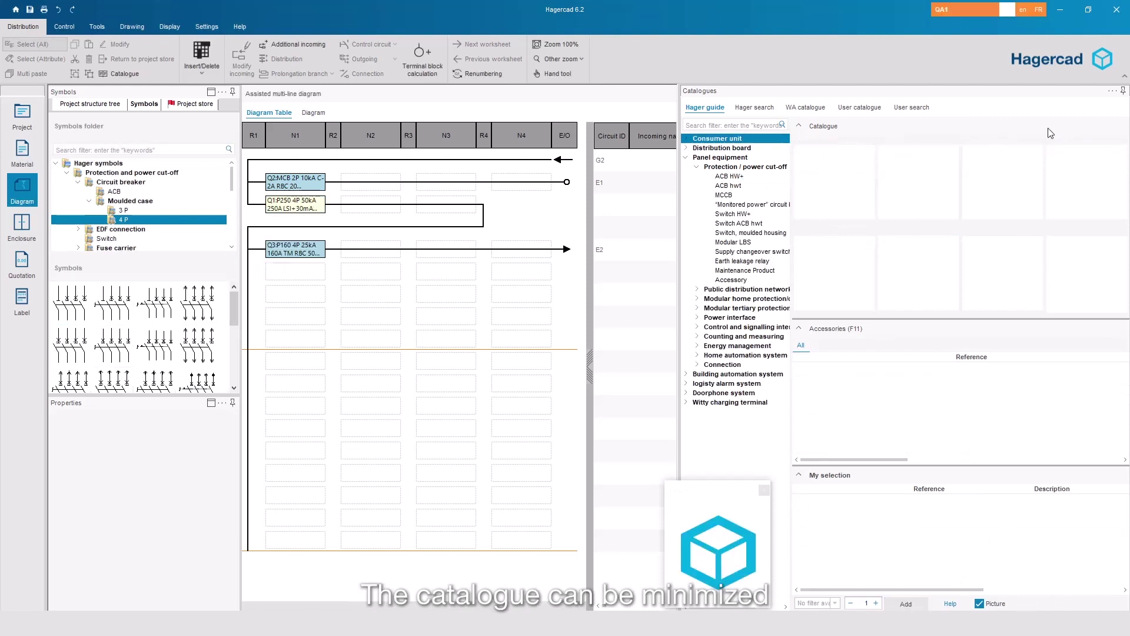
pyautogui.click(1123, 91)
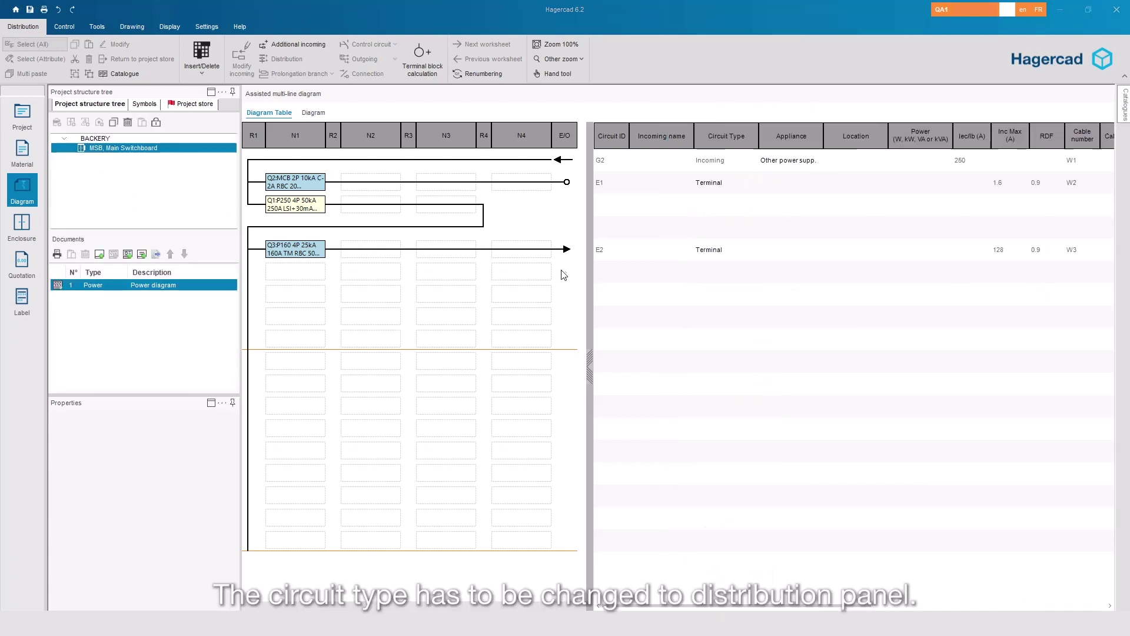
# - Change circuit E2's type from Terminal to Distribution panel
pyautogui.click(750, 249)
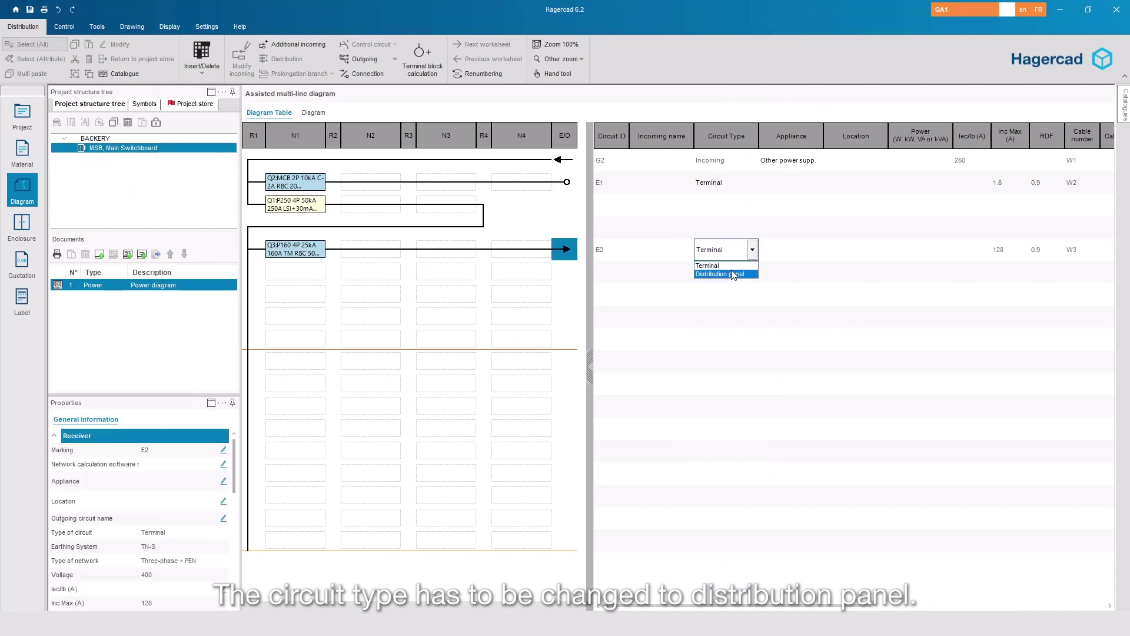
pyautogui.click(720, 274)
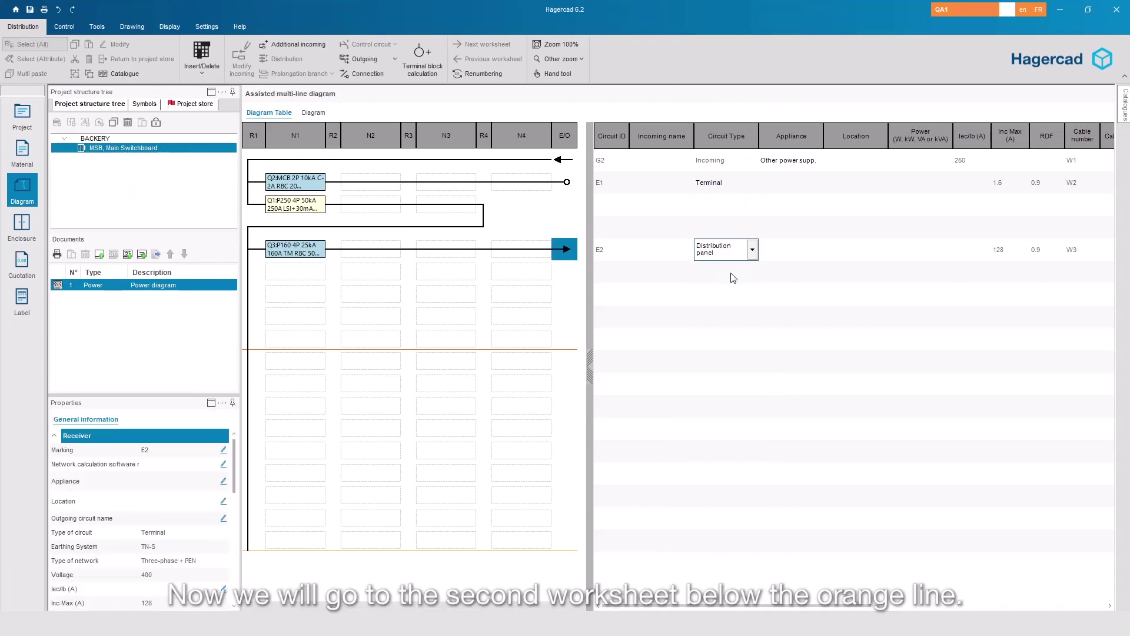
pyautogui.click(732, 277)
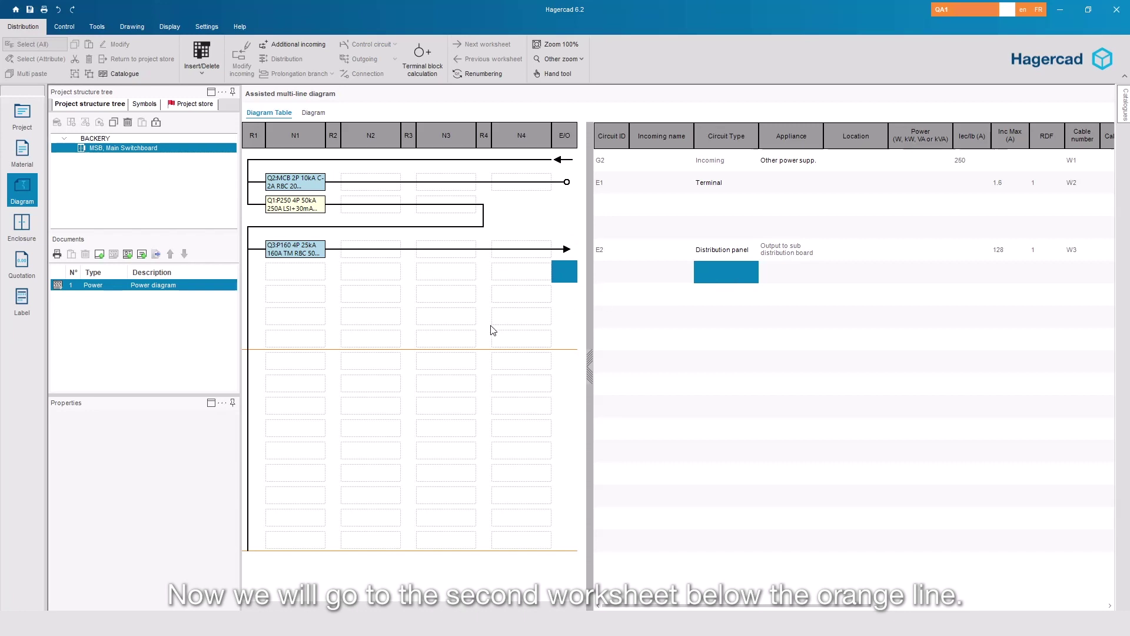
pyautogui.click(288, 366)
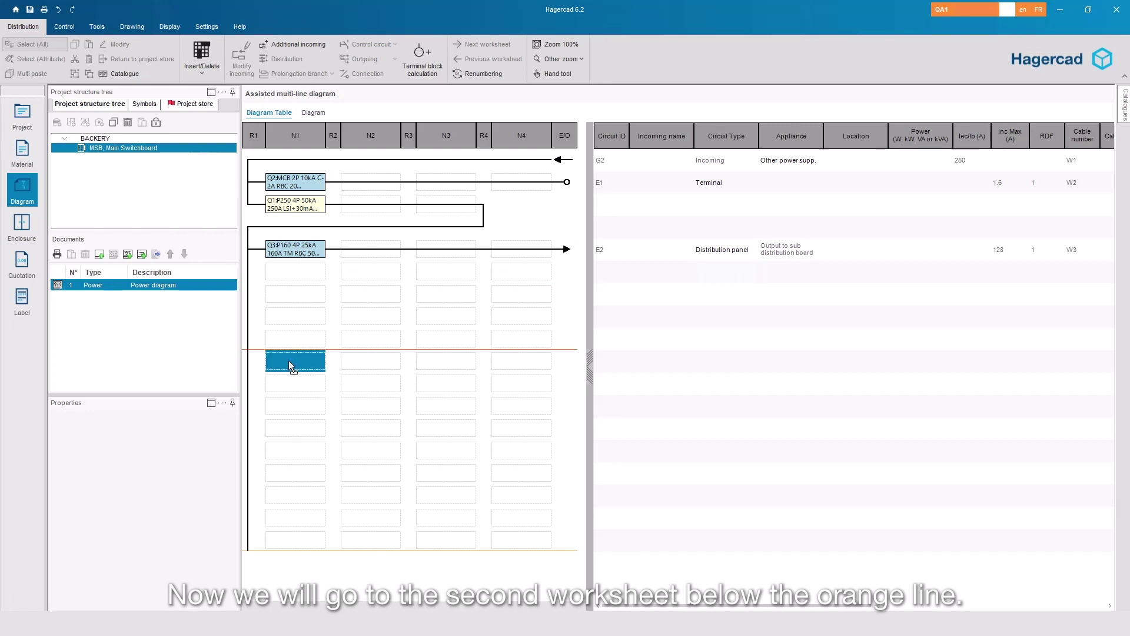
# - In the pinned catalogue, choose a 4P 10–15 kA 25 A miniature circuit breaker
pyautogui.click(1119, 107)
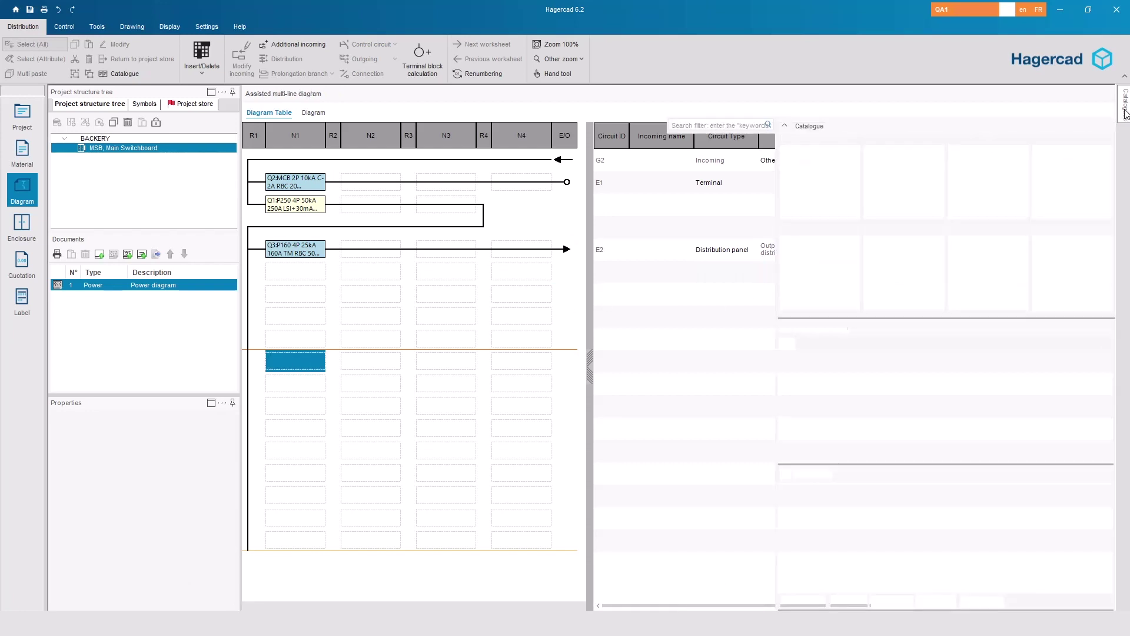
pyautogui.click(1108, 90)
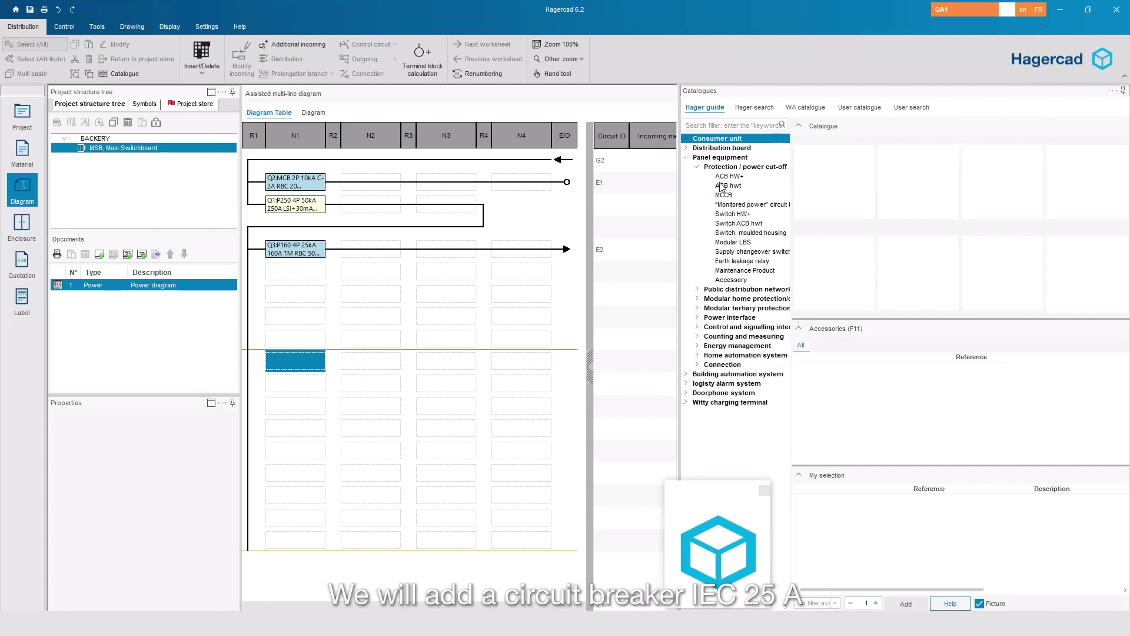
pyautogui.click(697, 167)
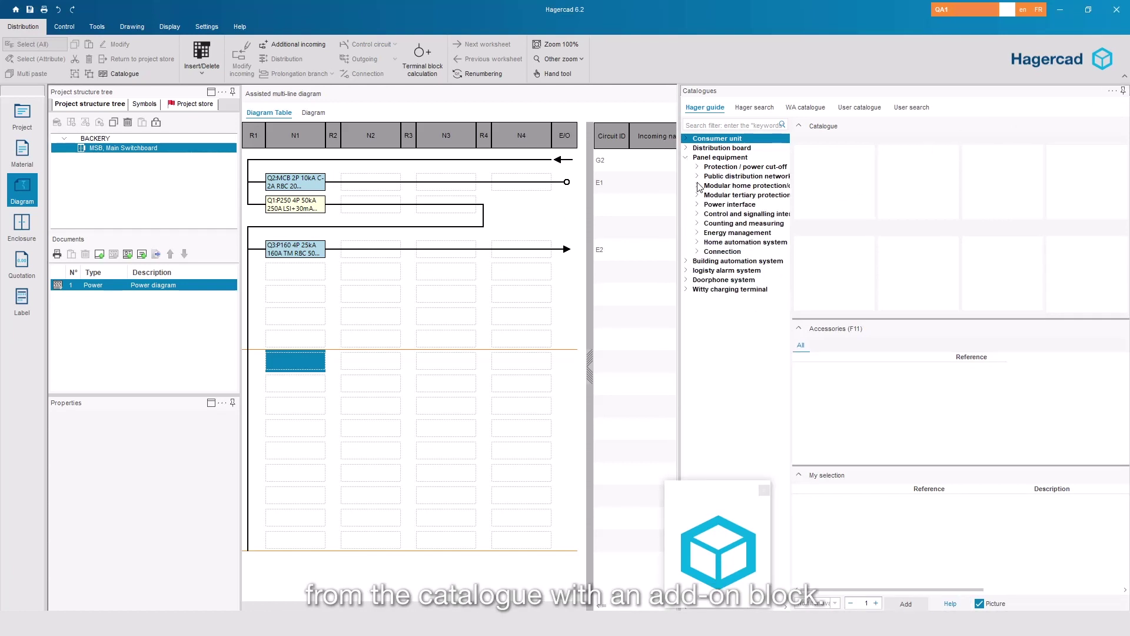
pyautogui.click(697, 195)
pyautogui.click(723, 204)
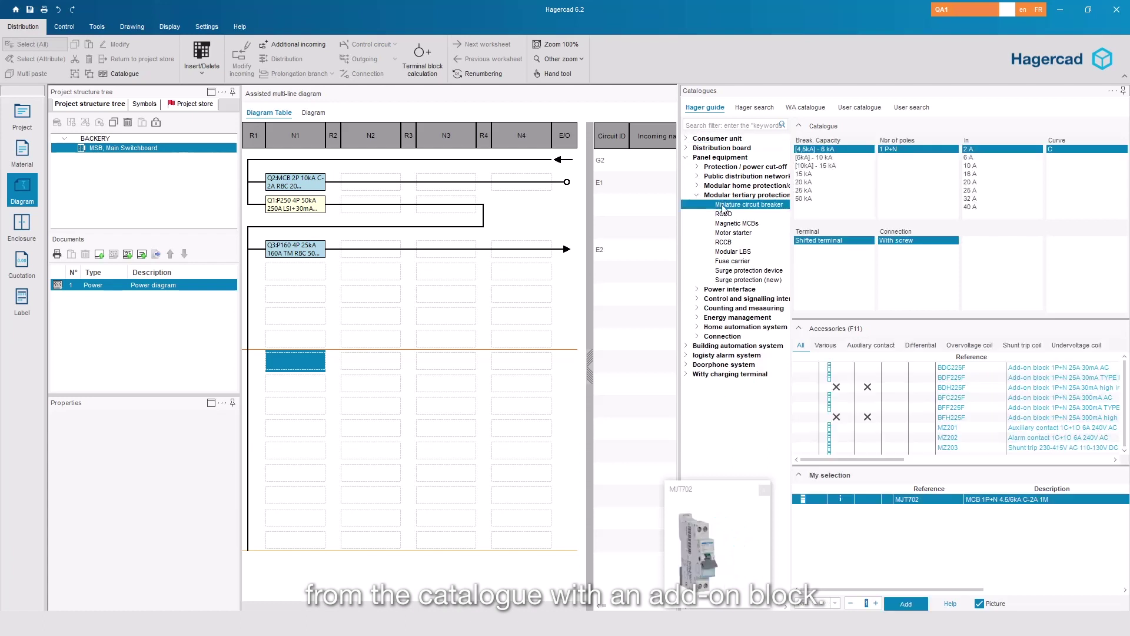
pyautogui.click(829, 166)
pyautogui.click(911, 165)
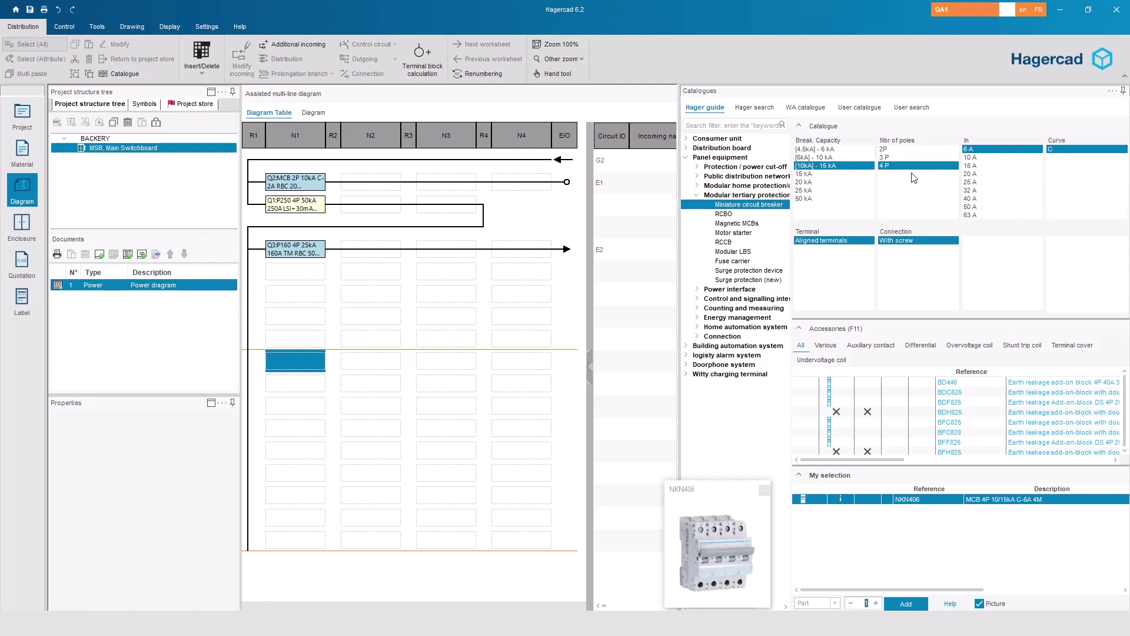
pyautogui.click(977, 182)
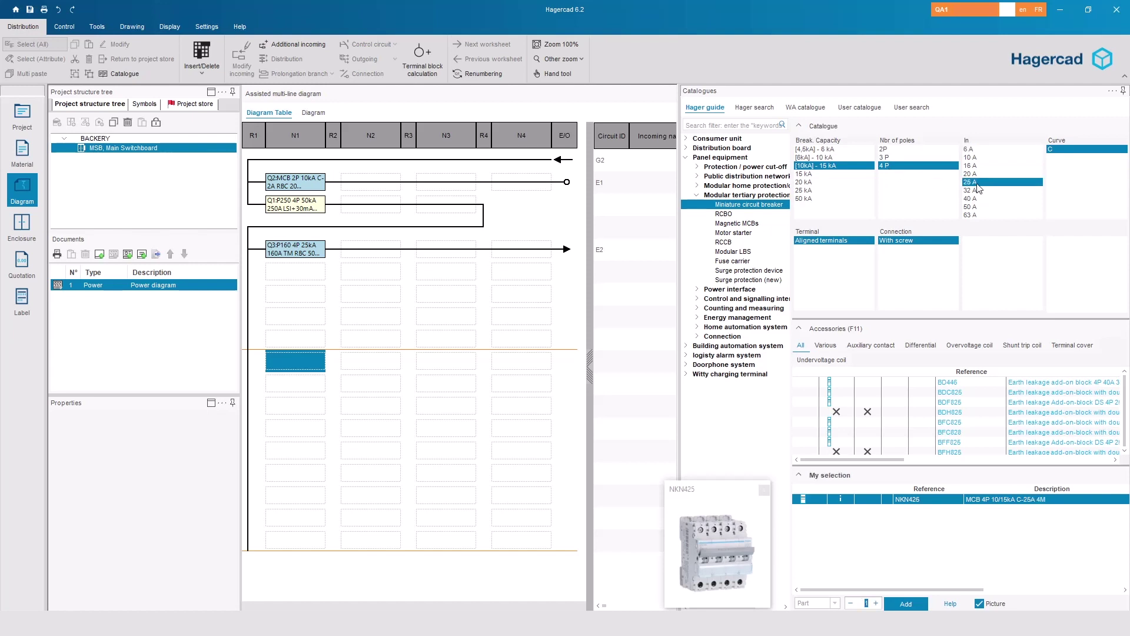
# - Attach the BFC828 earth-leakage add-on block and insert the breaker as E3
pyautogui.click(924, 346)
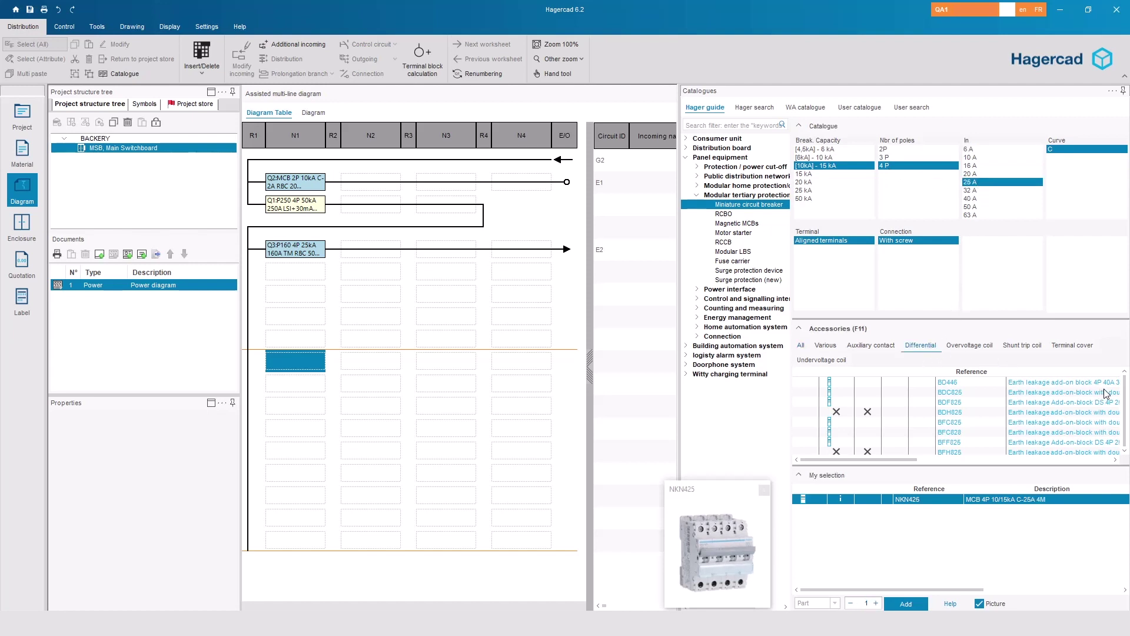
pyautogui.click(958, 433)
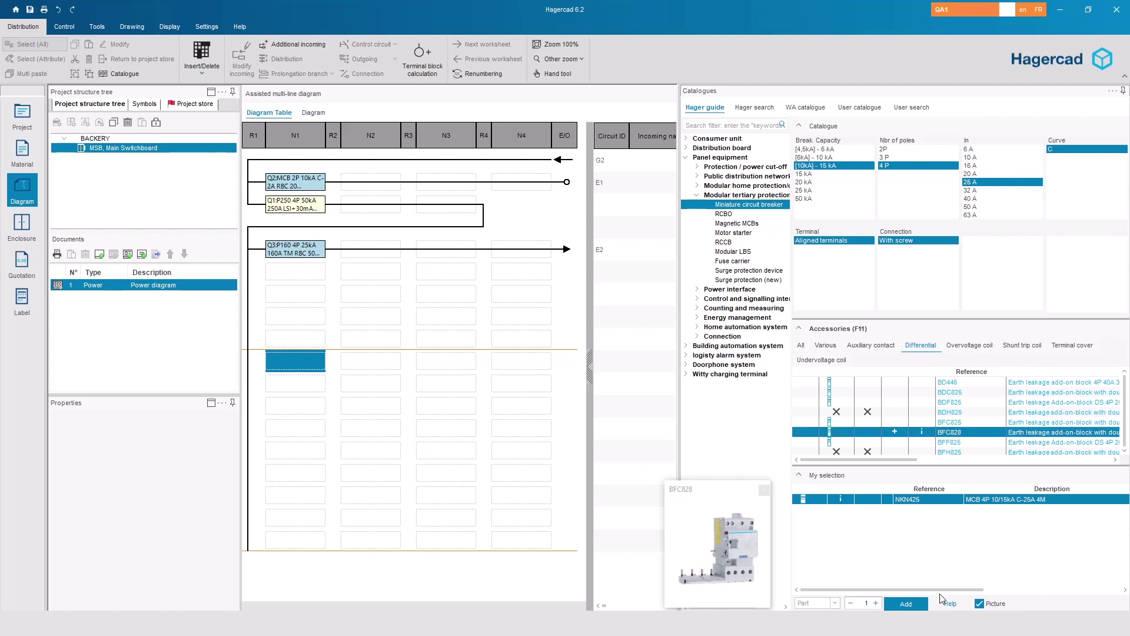
pyautogui.click(892, 433)
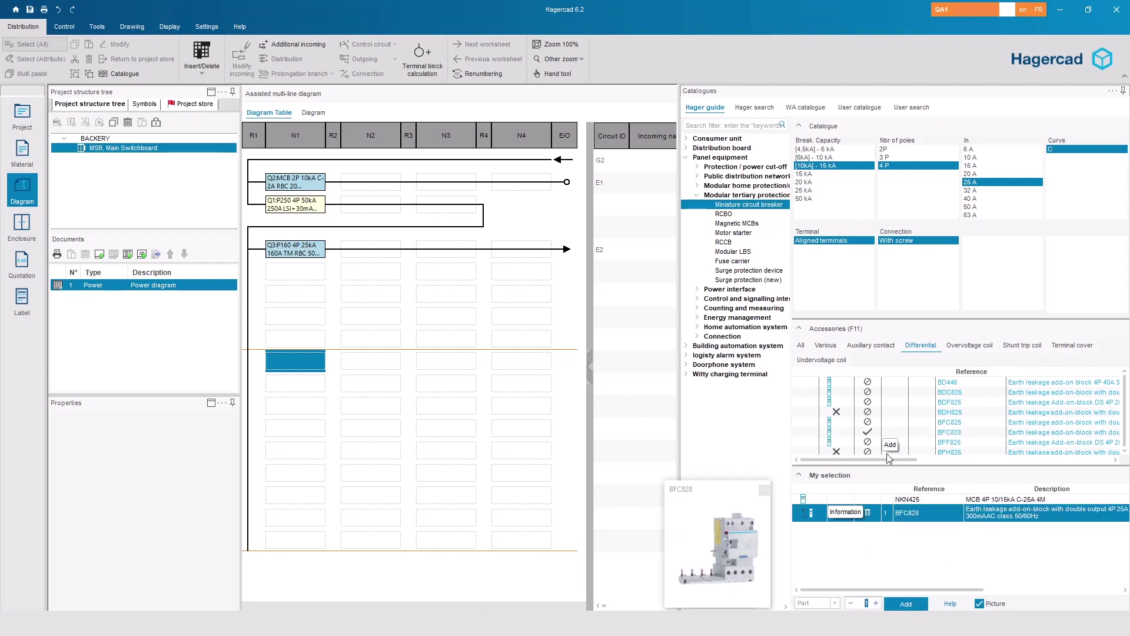
pyautogui.click(906, 604)
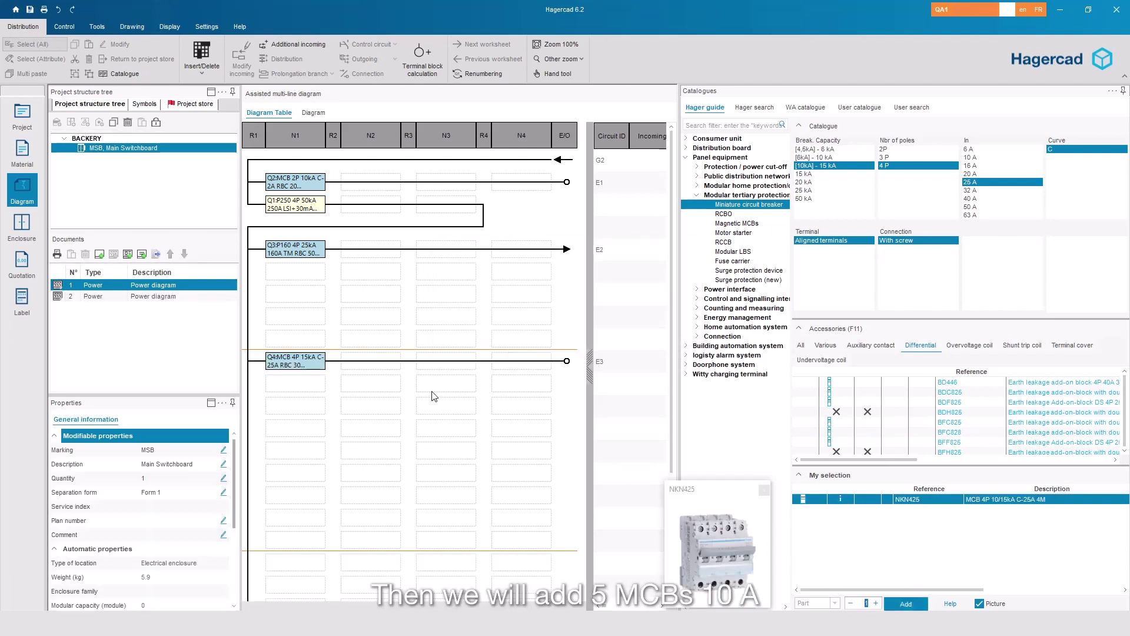
# - From row E3's N2 cell, add five 2P 6–10 kA 10 A MCBs under Q4
pyautogui.click(377, 359)
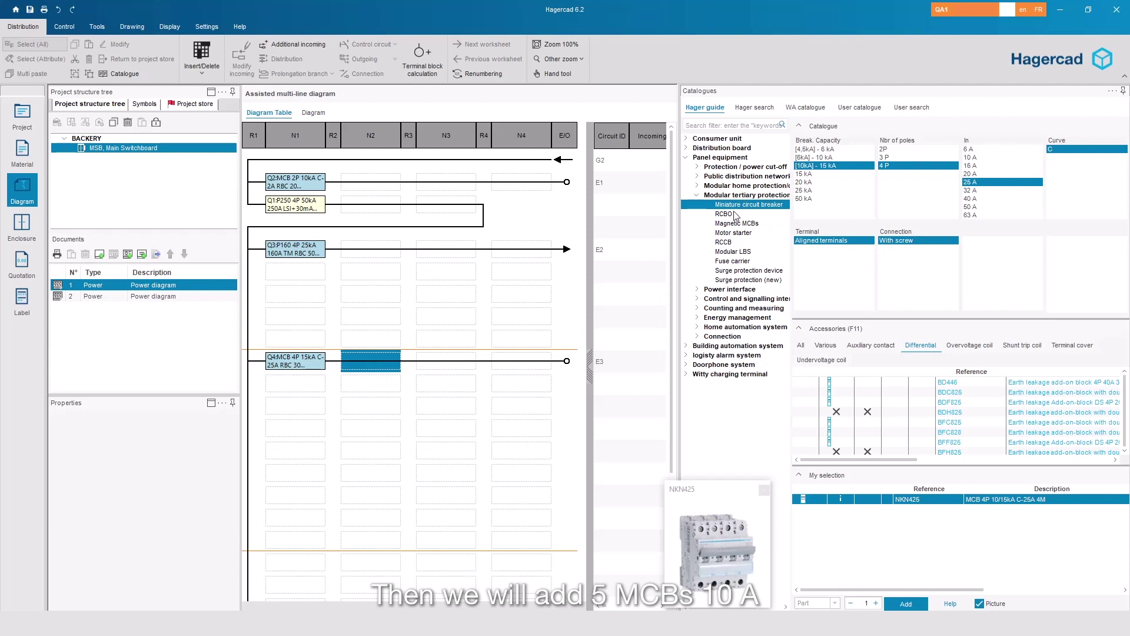
pyautogui.click(815, 157)
pyautogui.click(900, 165)
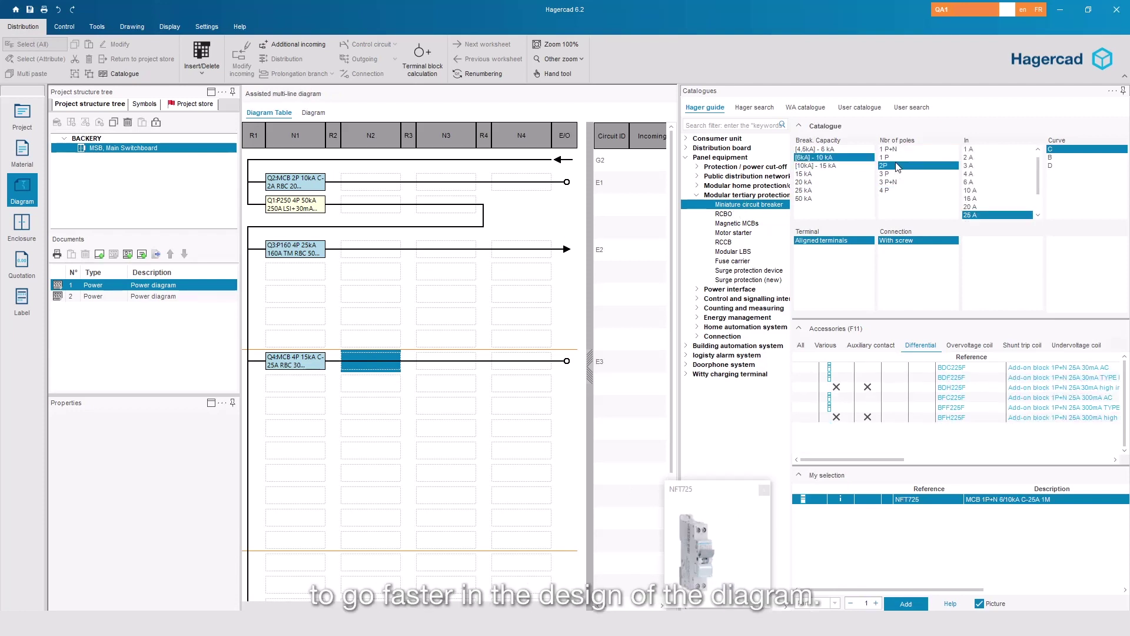
pyautogui.click(977, 190)
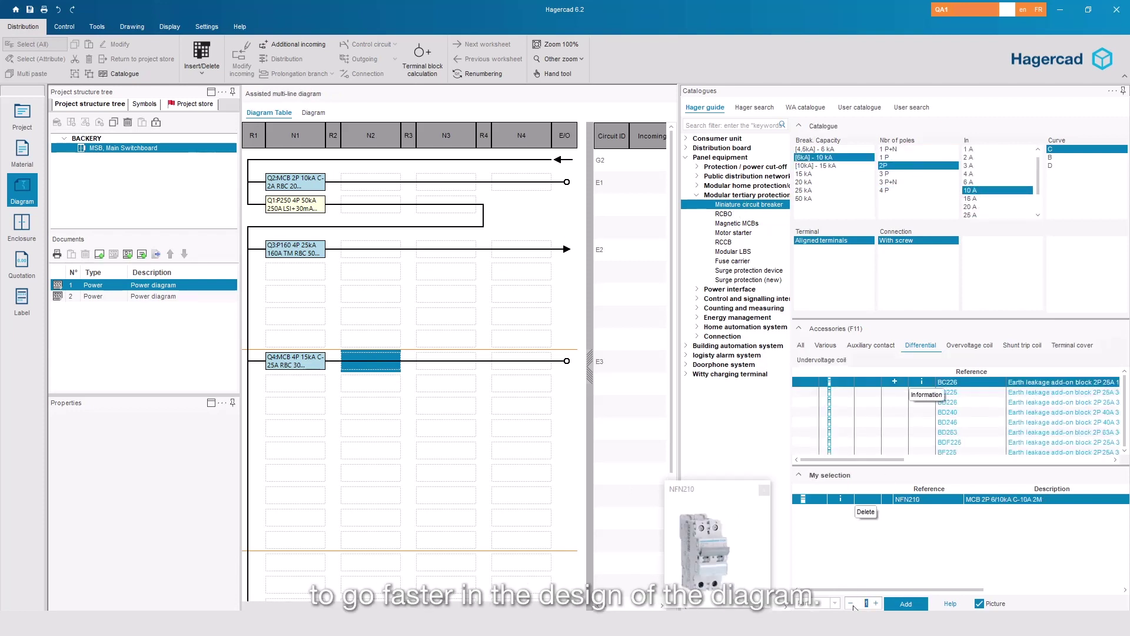
pyautogui.click(875, 603)
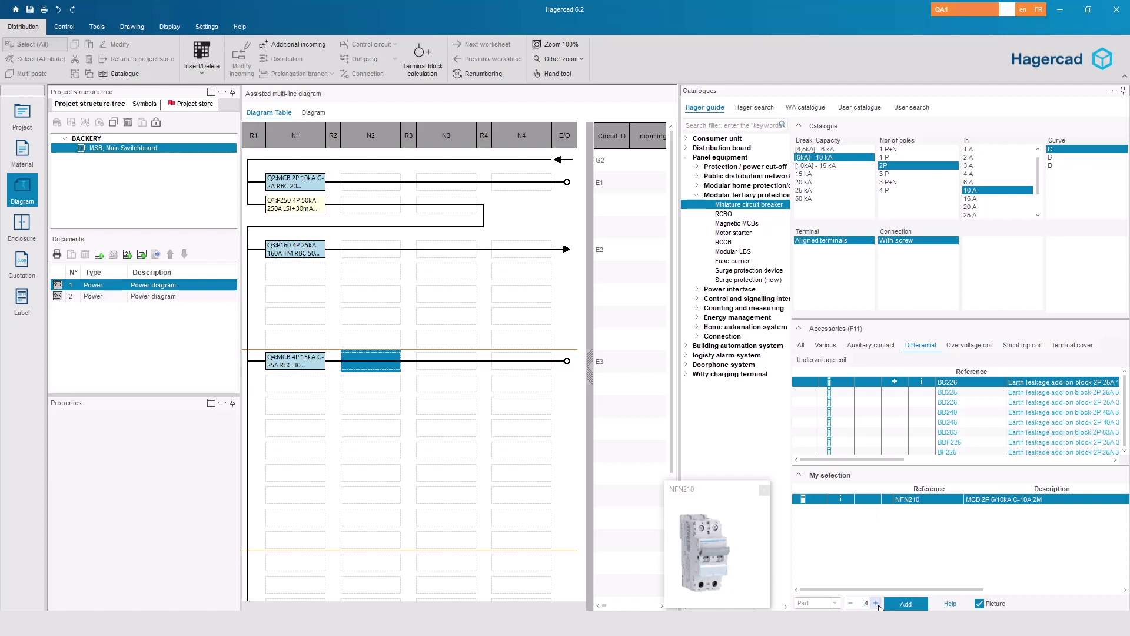
pyautogui.click(906, 604)
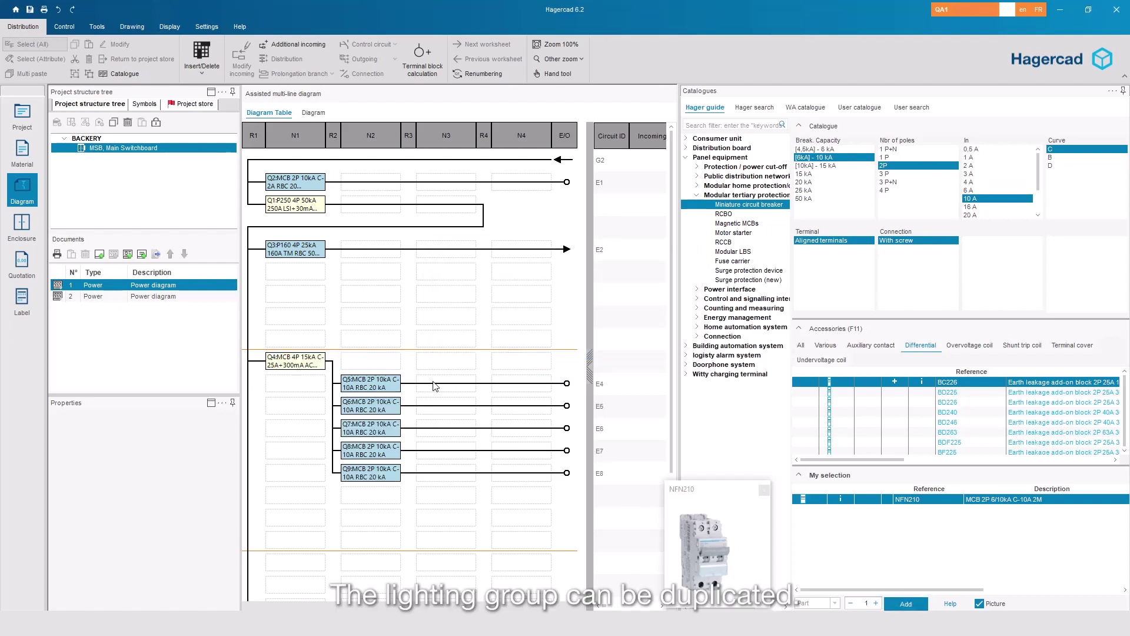
# - Copy breakers Q4–Q9 and paste them into cell N1 of the third worksheet as Q10–Q15
pyautogui.click(296, 363)
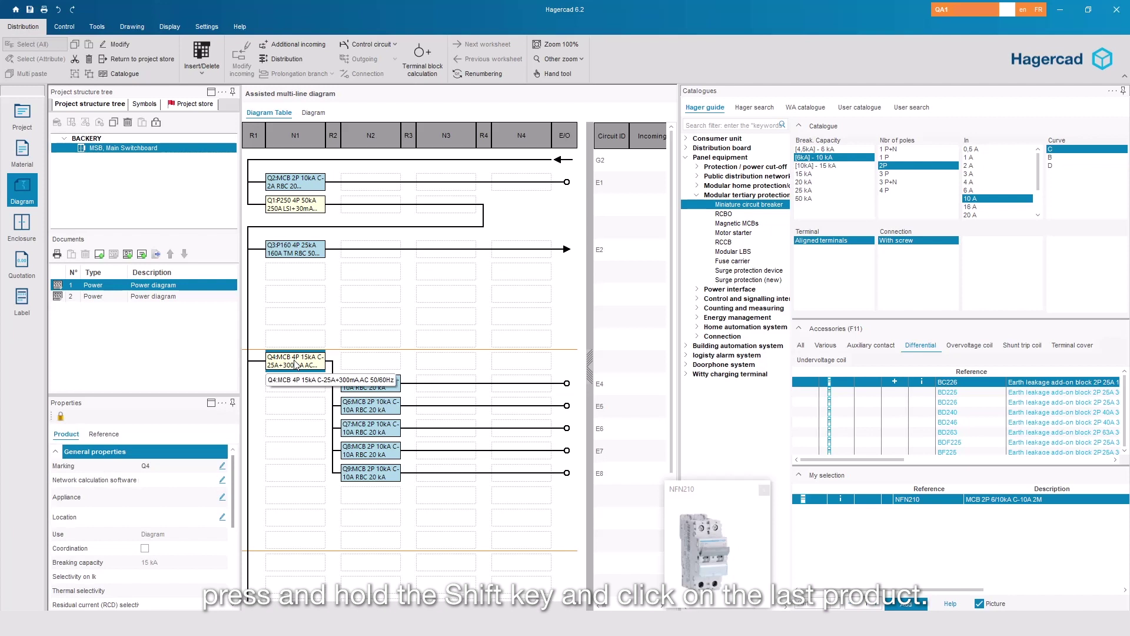
pyautogui.keyDown('shift'); pyautogui.click(365, 475); pyautogui.keyUp('shift')
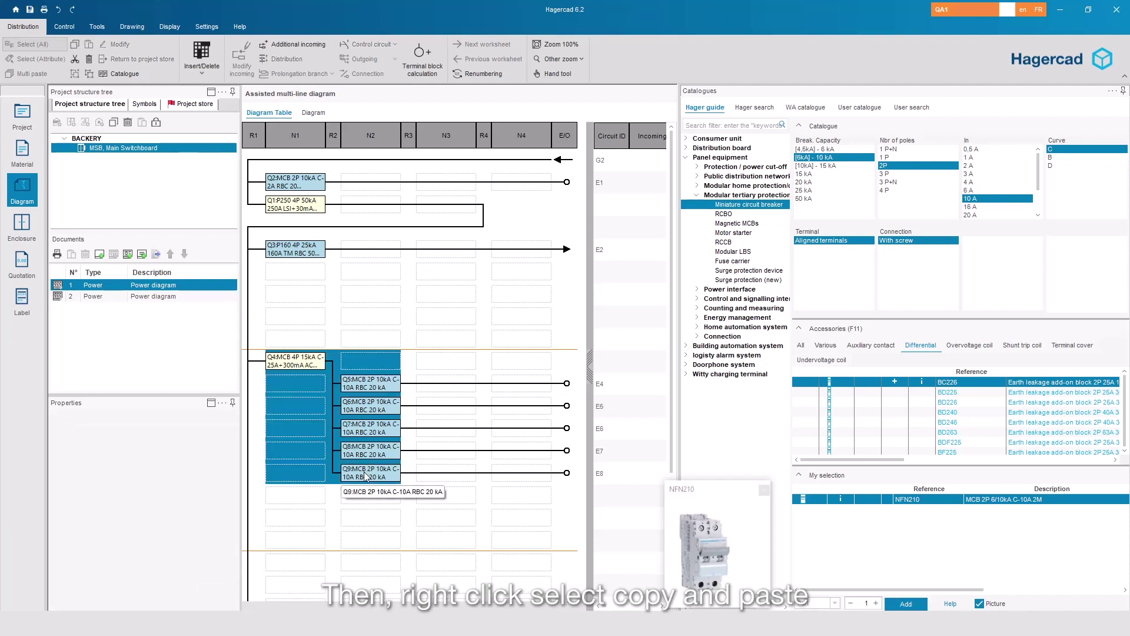
pyautogui.rightClick(380, 411)
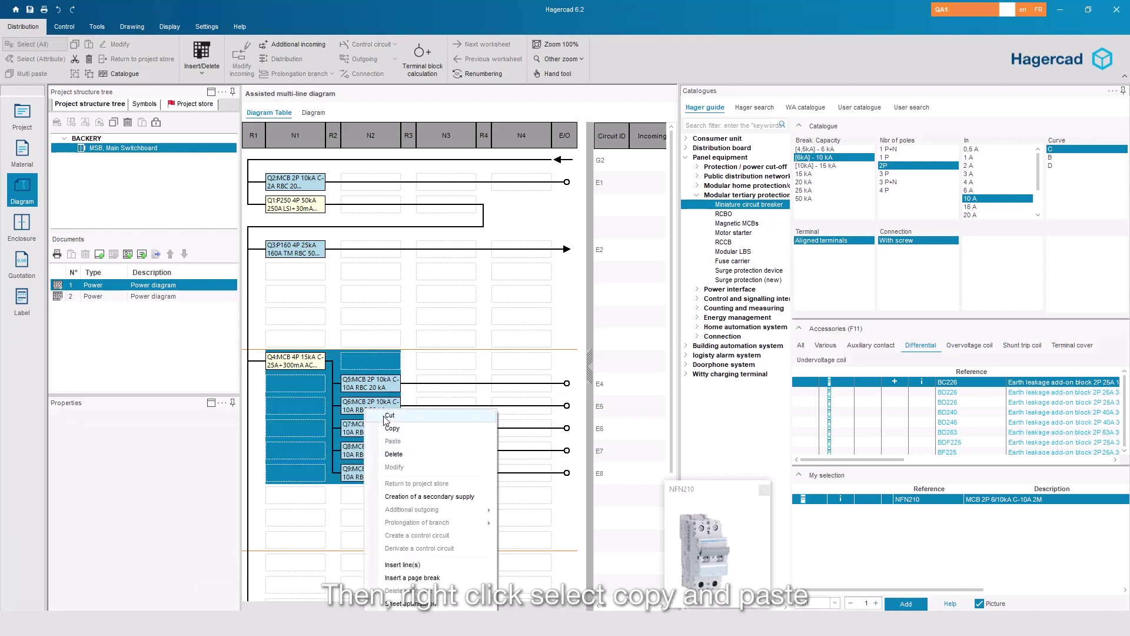
pyautogui.click(392, 428)
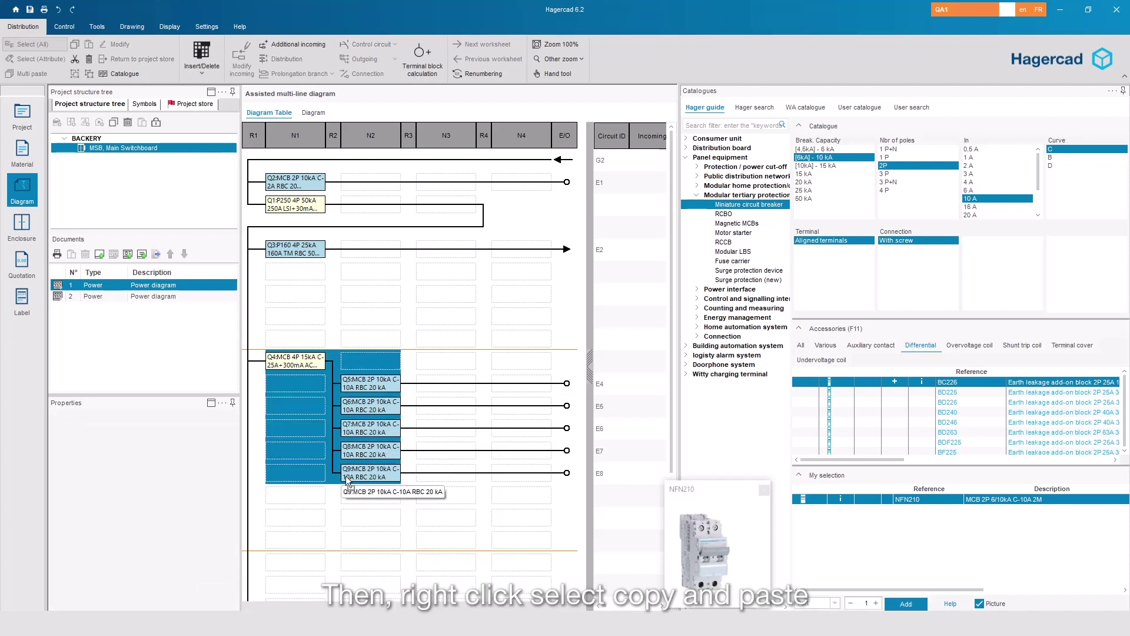
pyautogui.click(295, 562)
pyautogui.rightClick(295, 561)
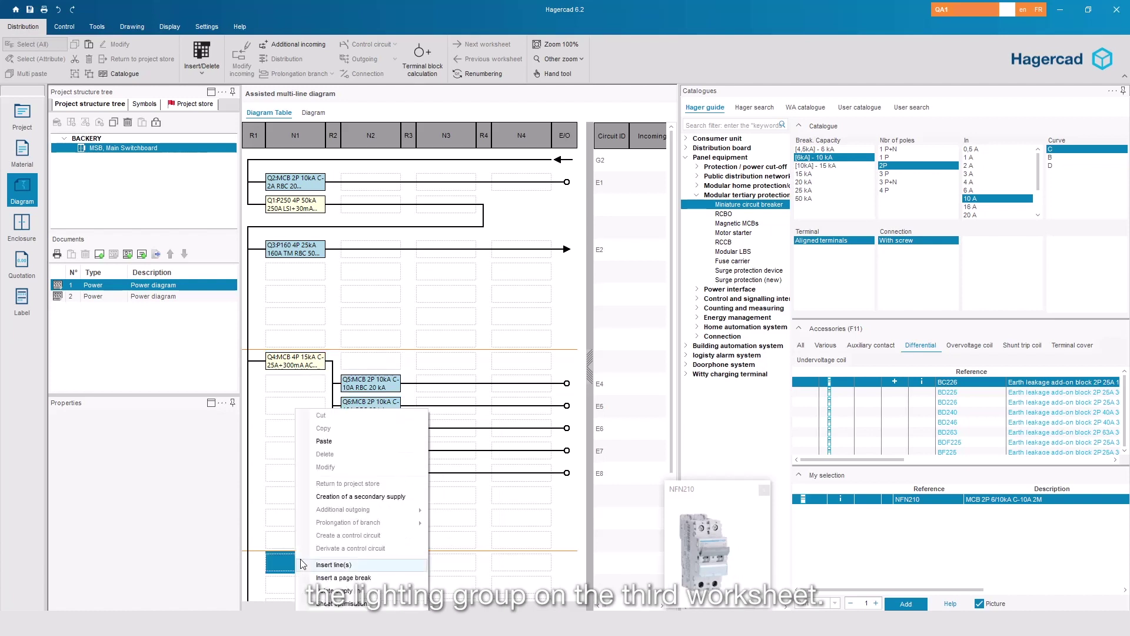
pyautogui.click(348, 450)
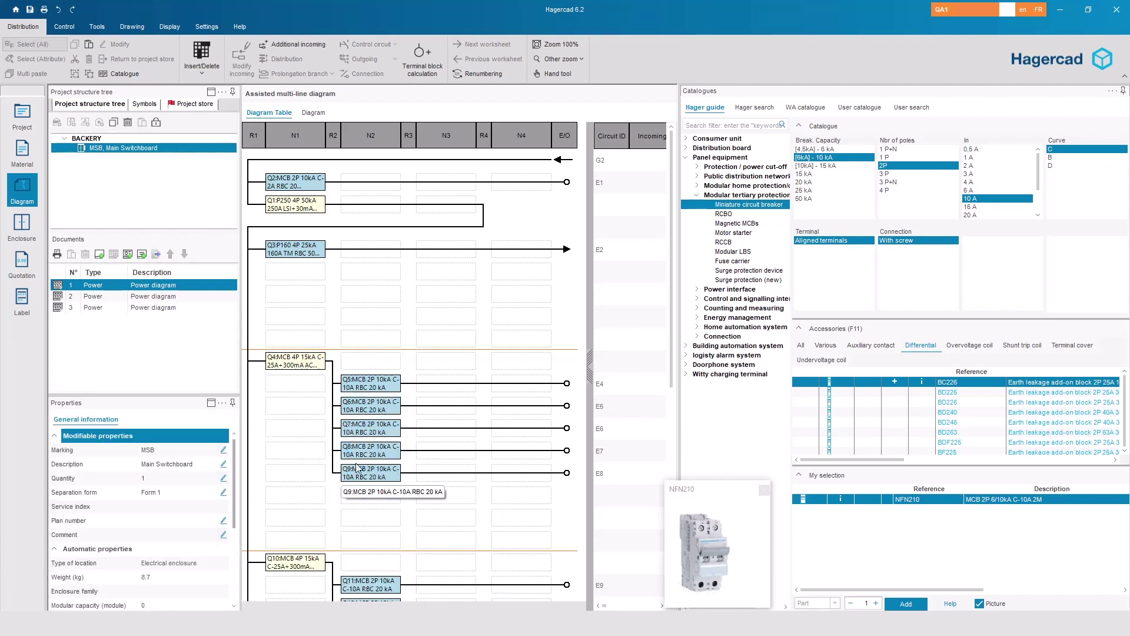
pyautogui.scroll(-4, 394, 471)
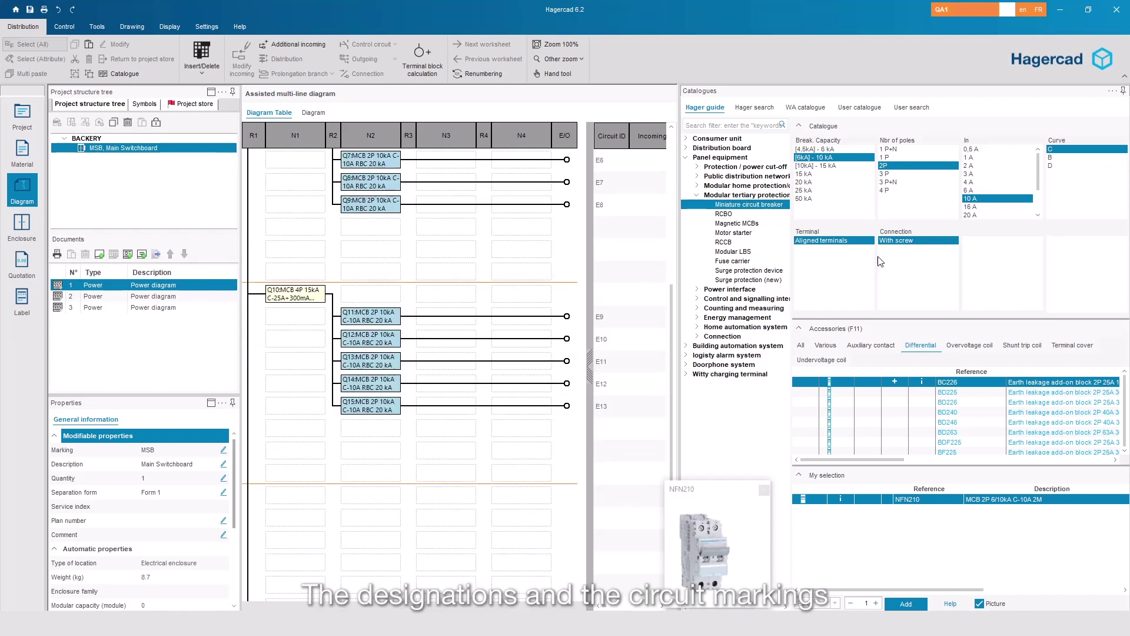
# - Hide the Catalogues panel and display the drawn power diagram of the Main Switchboard
pyautogui.click(1123, 91)
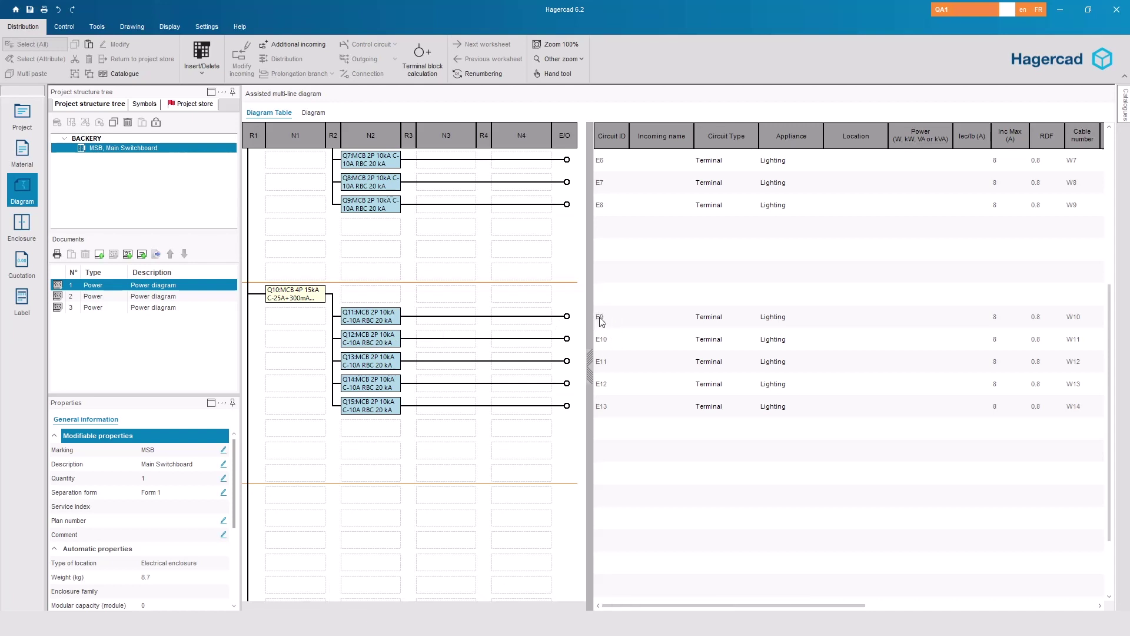
pyautogui.scroll(1, 601, 321)
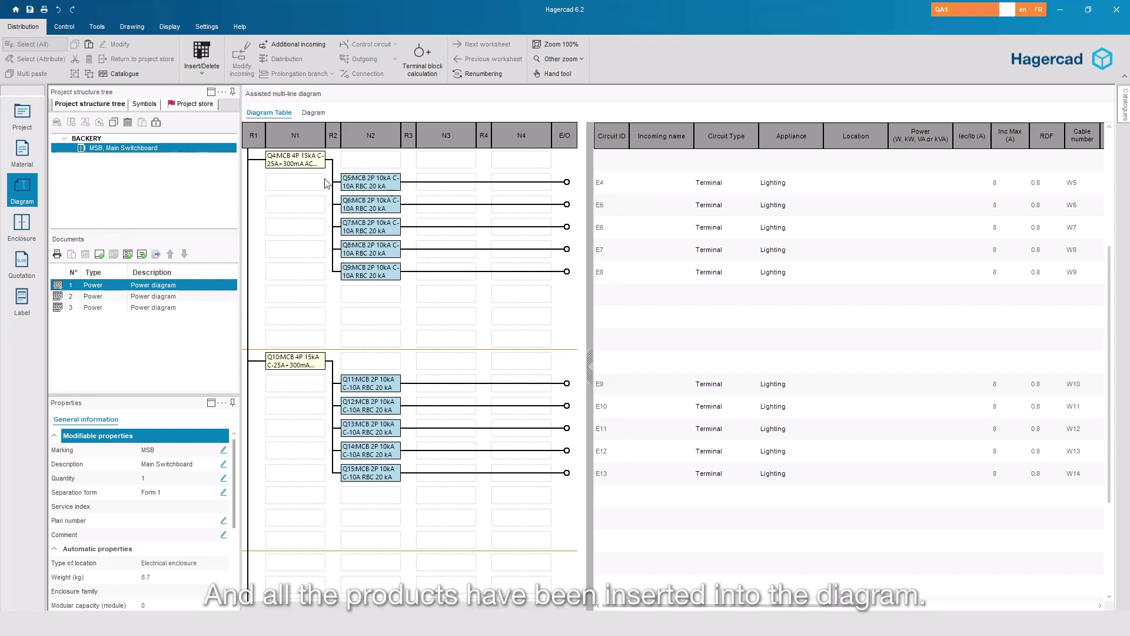
pyautogui.click(312, 113)
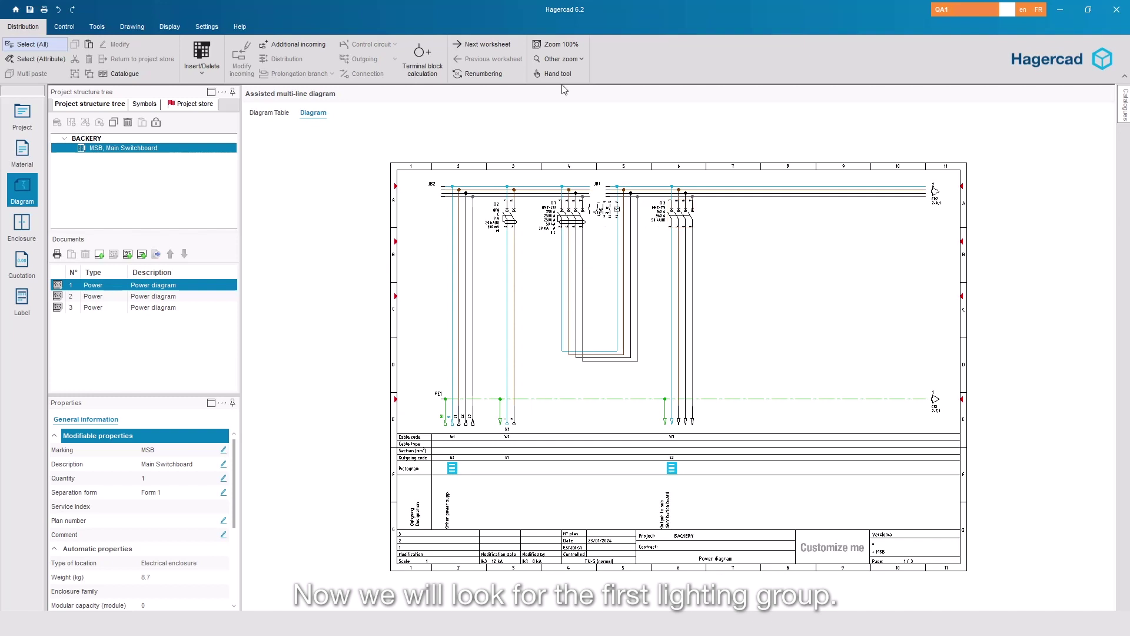
# - Zoom in on breakers Q5–Q9 on worksheet 2, reset to 100%, then return to the diagram table
pyautogui.click(480, 44)
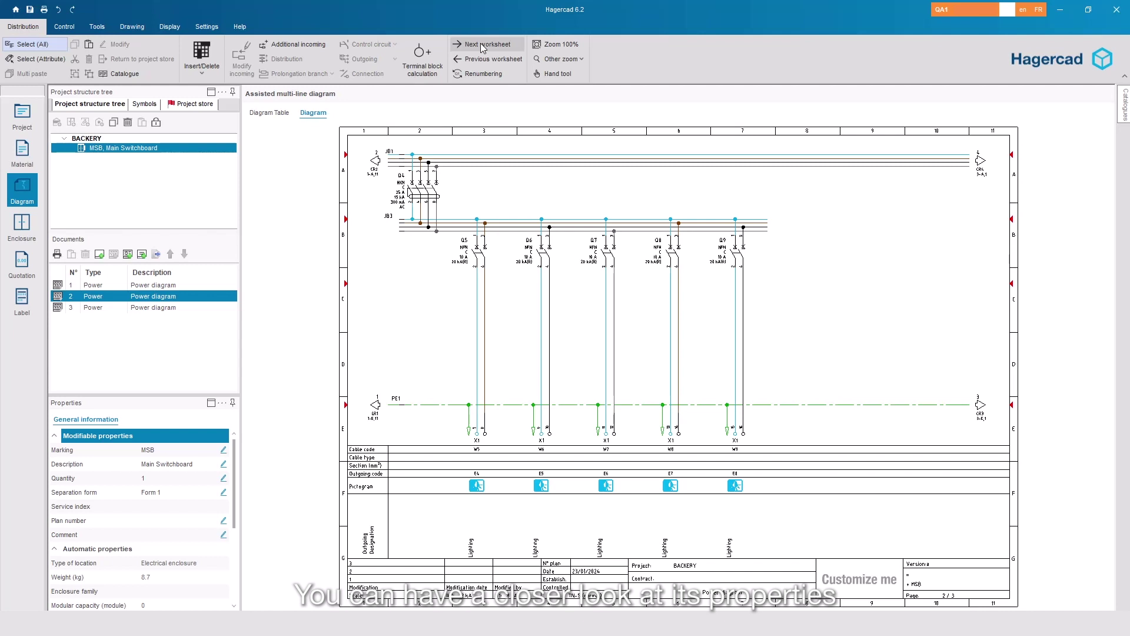
pyautogui.click(171, 26)
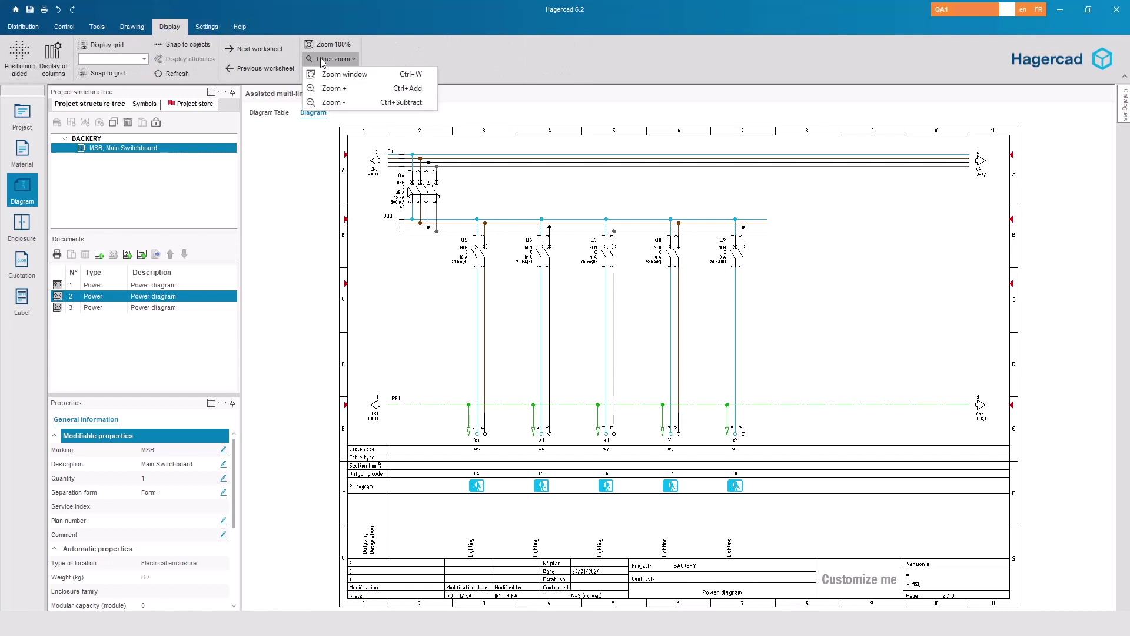
pyautogui.click(353, 74)
pyautogui.moveTo(446, 196); pyautogui.dragTo(837, 389)
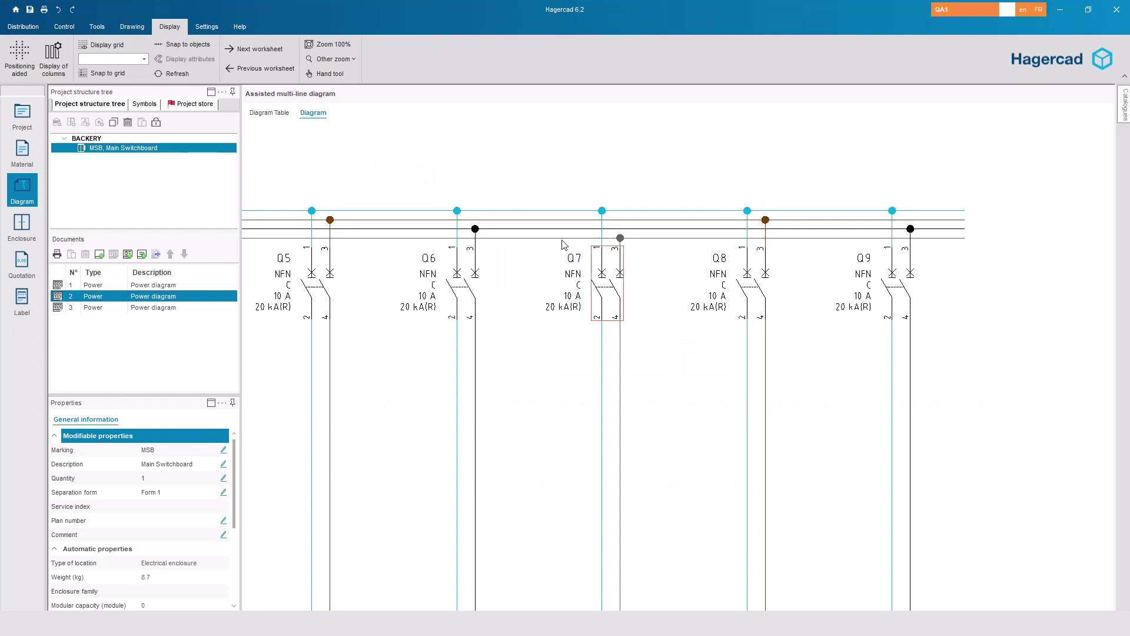
pyautogui.click(323, 44)
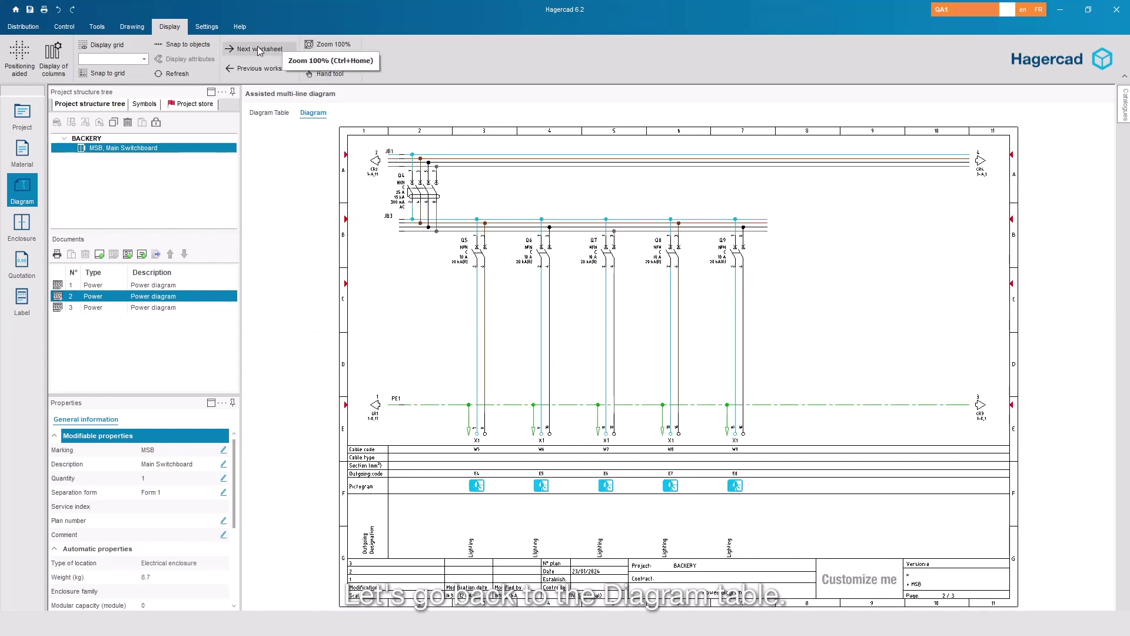
pyautogui.click(262, 114)
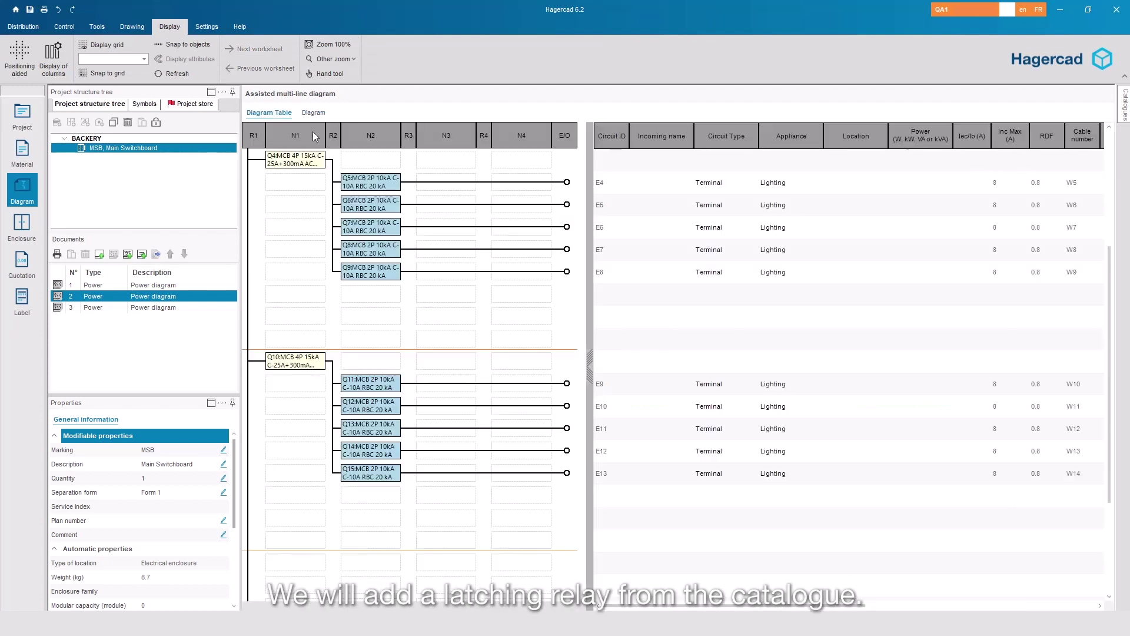
# - Add an EPN520 2NO 230V latching relay KT1 with 4 wires after breaker Q15
pyautogui.click(1122, 113)
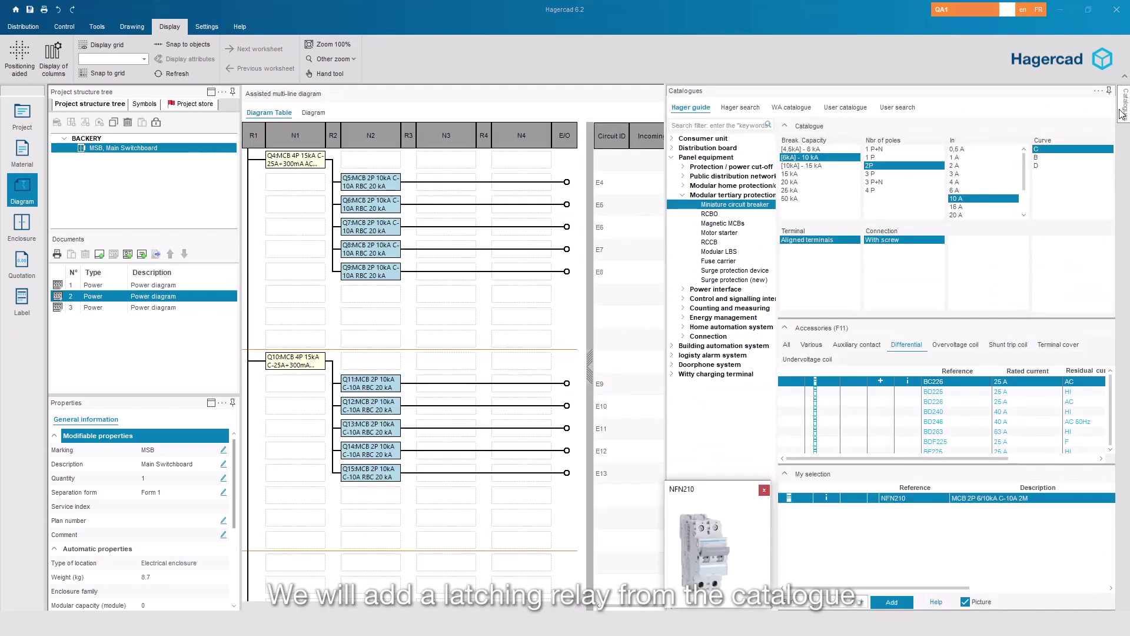
pyautogui.click(724, 124)
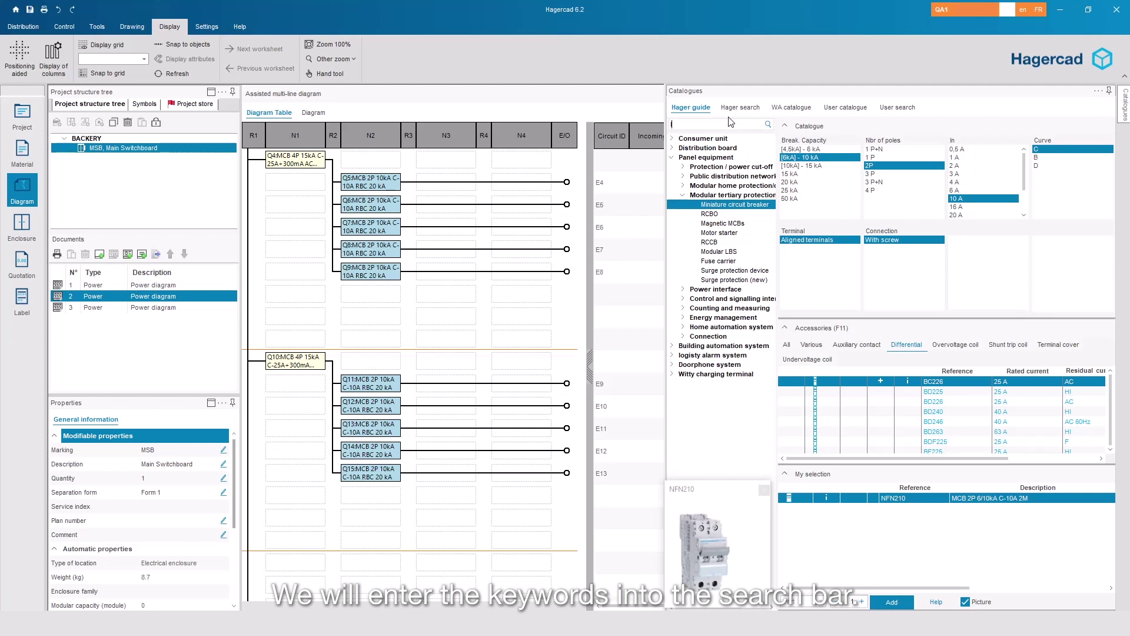
pyautogui.write('latch')
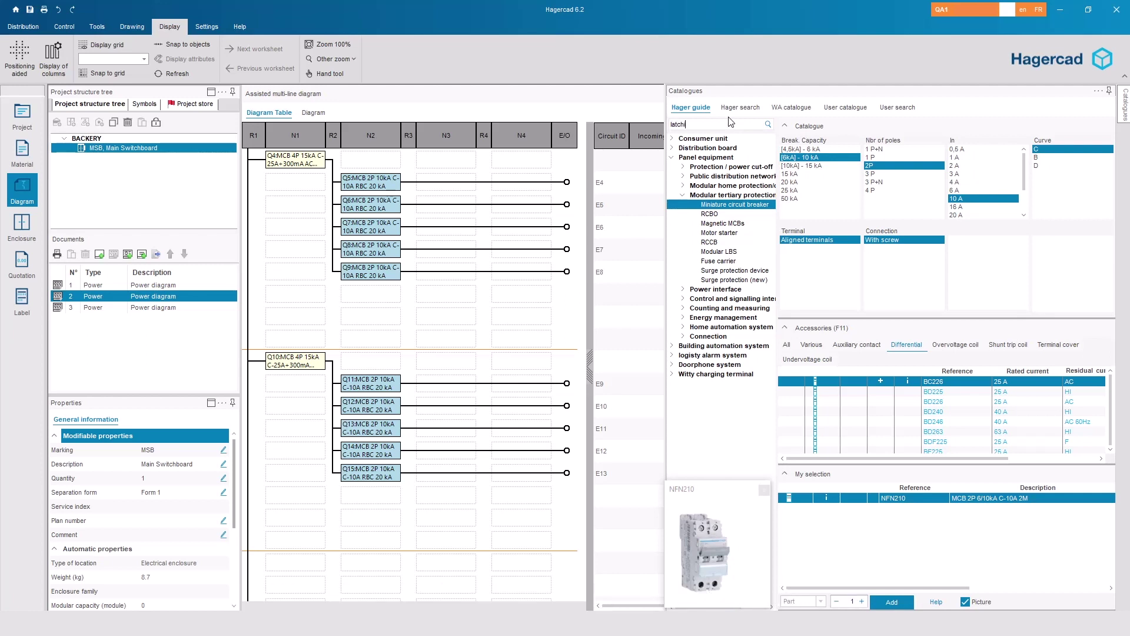
pyautogui.write('i')
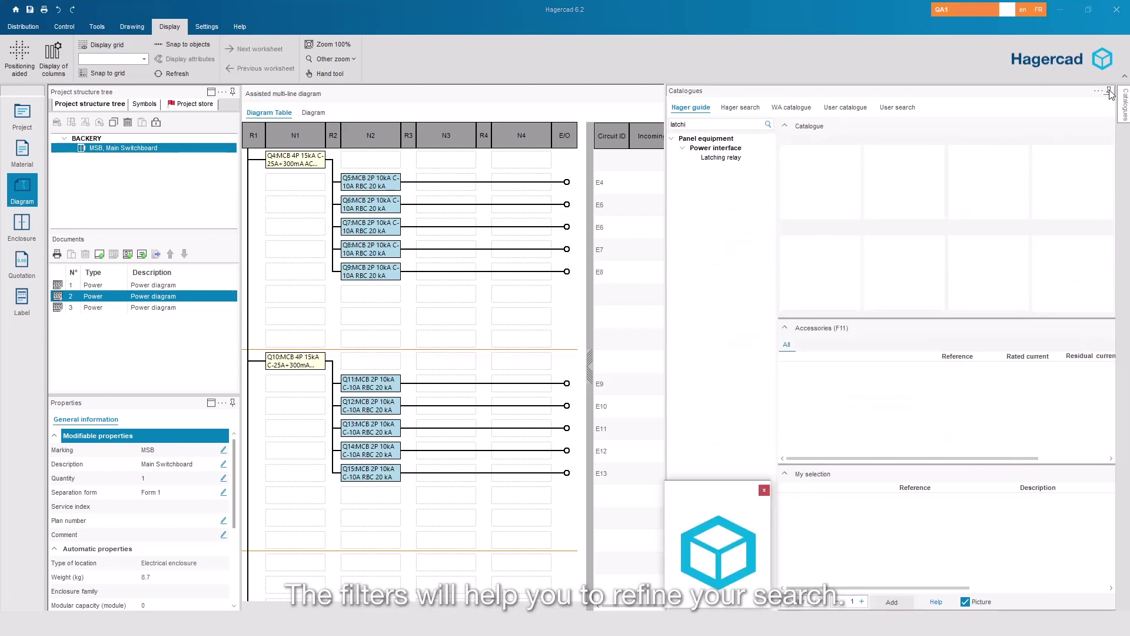
pyautogui.click(751, 158)
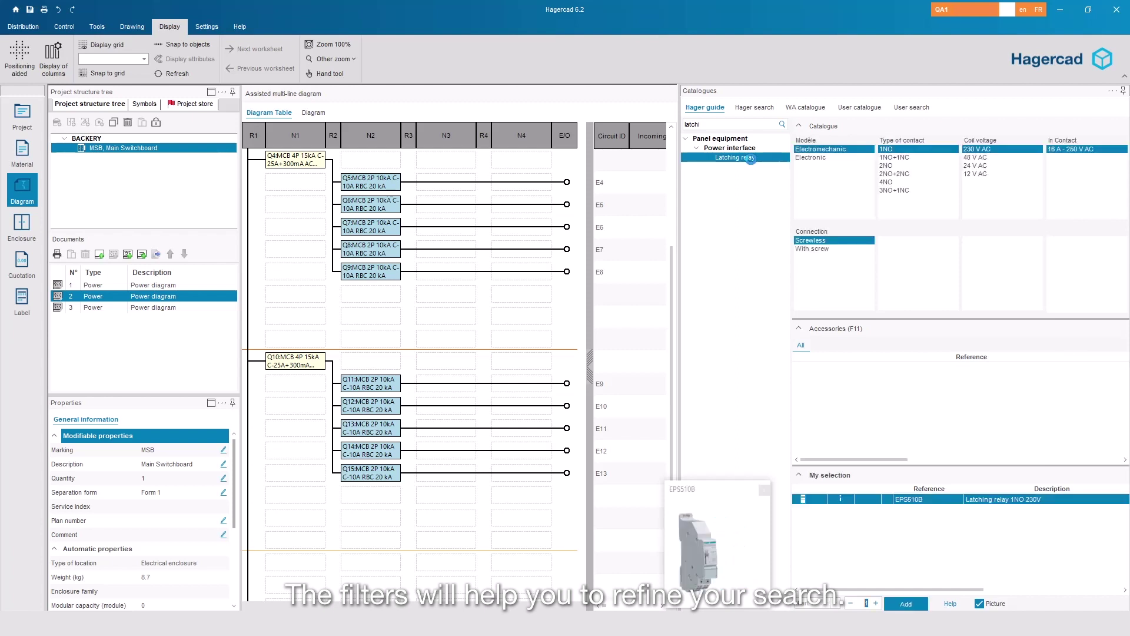
pyautogui.click(887, 166)
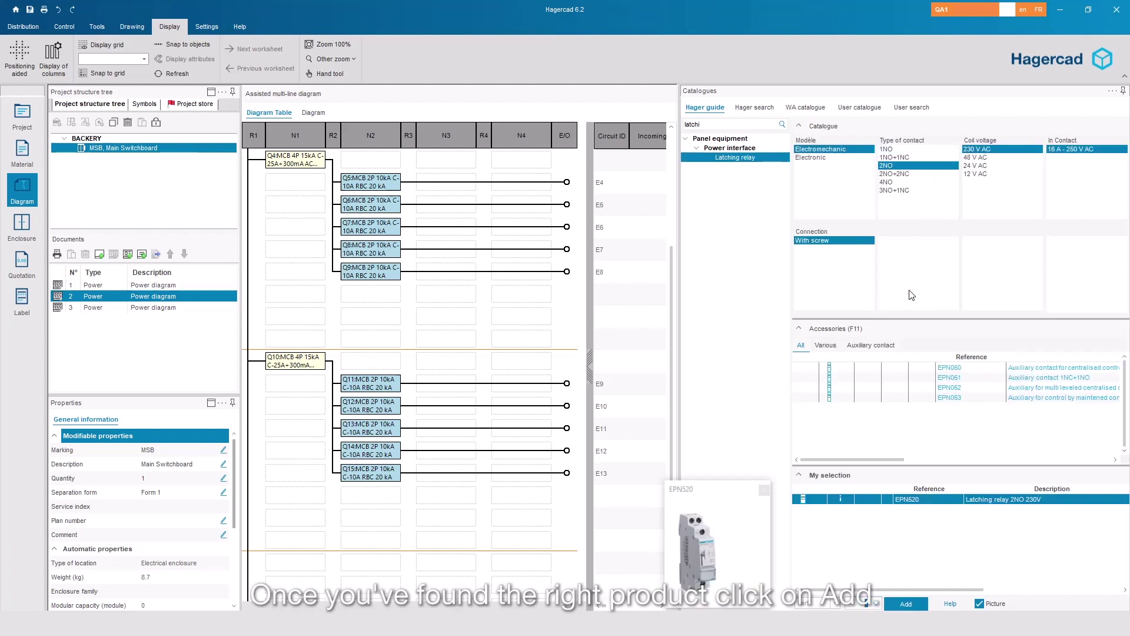
pyautogui.click(911, 605)
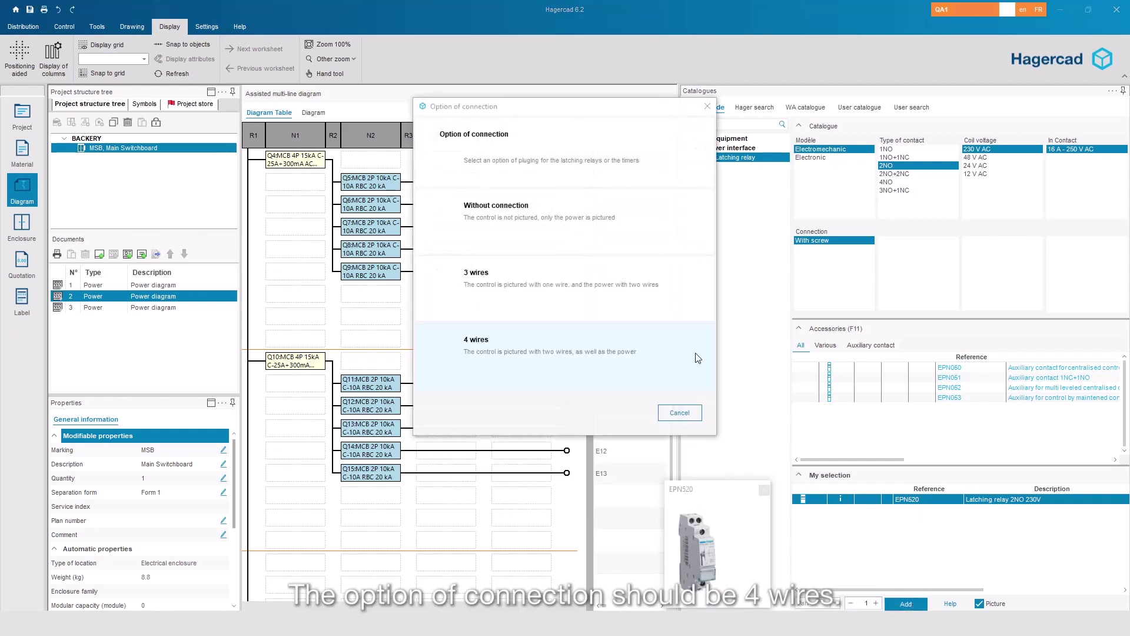
pyautogui.click(605, 341)
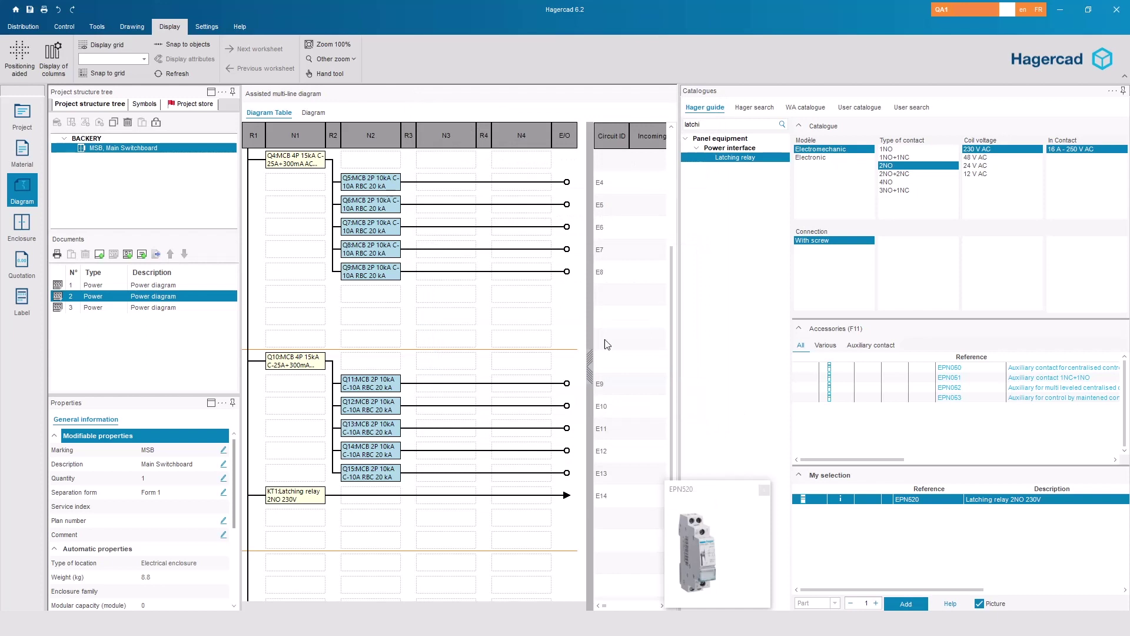
pyautogui.click(317, 499)
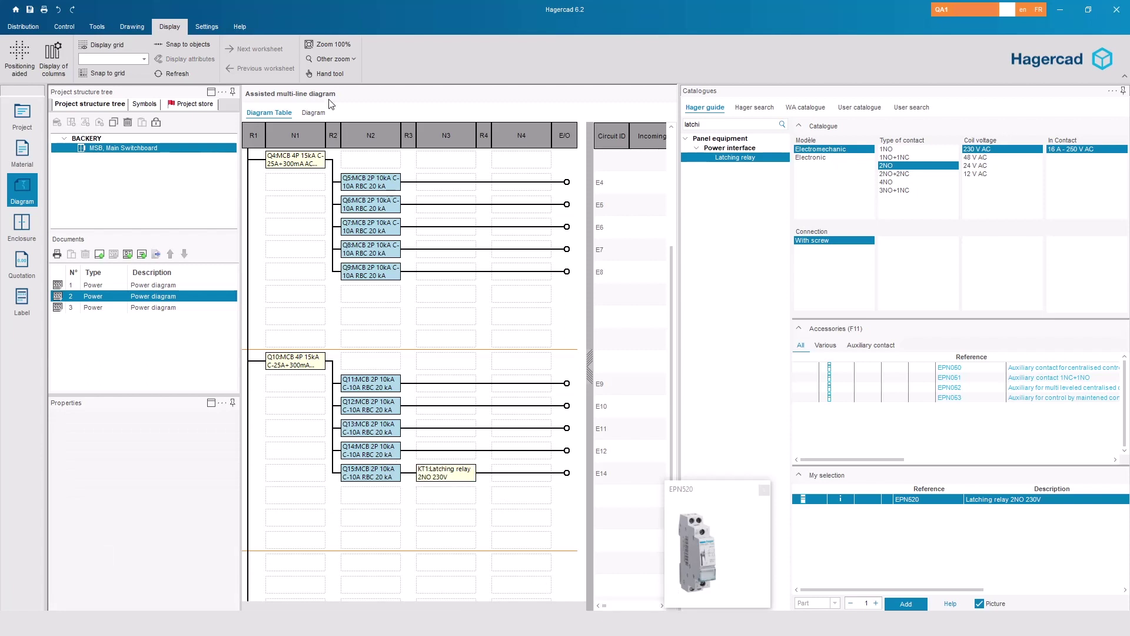
# - On diagram worksheet 3, zoom in on latching relay KT1 below Q15, then reset to 100%
pyautogui.click(318, 112)
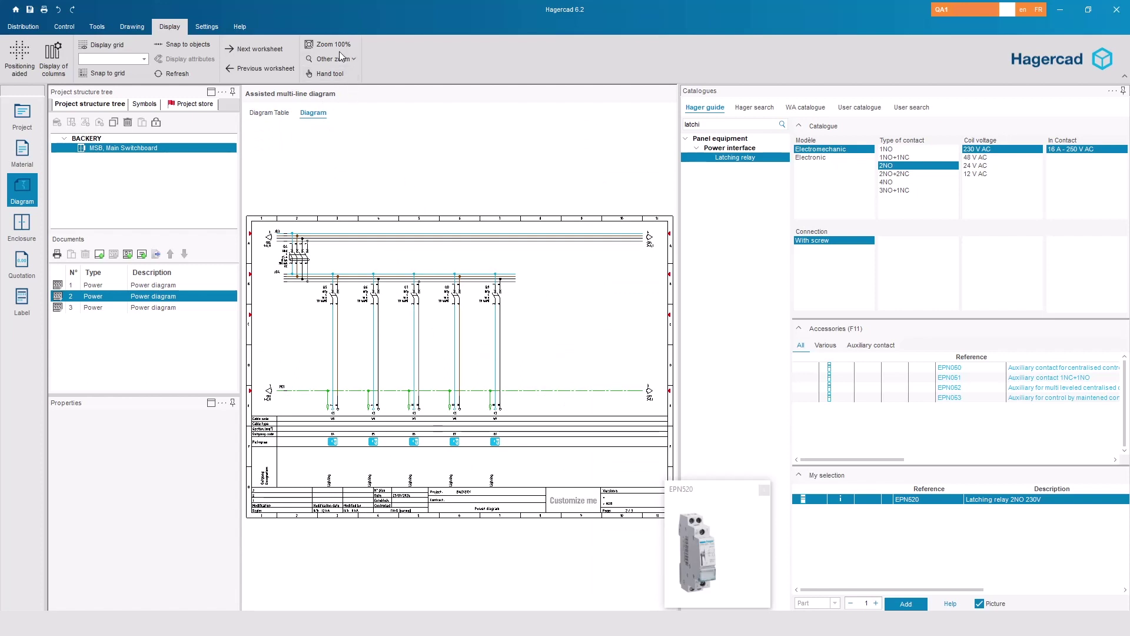
pyautogui.click(273, 52)
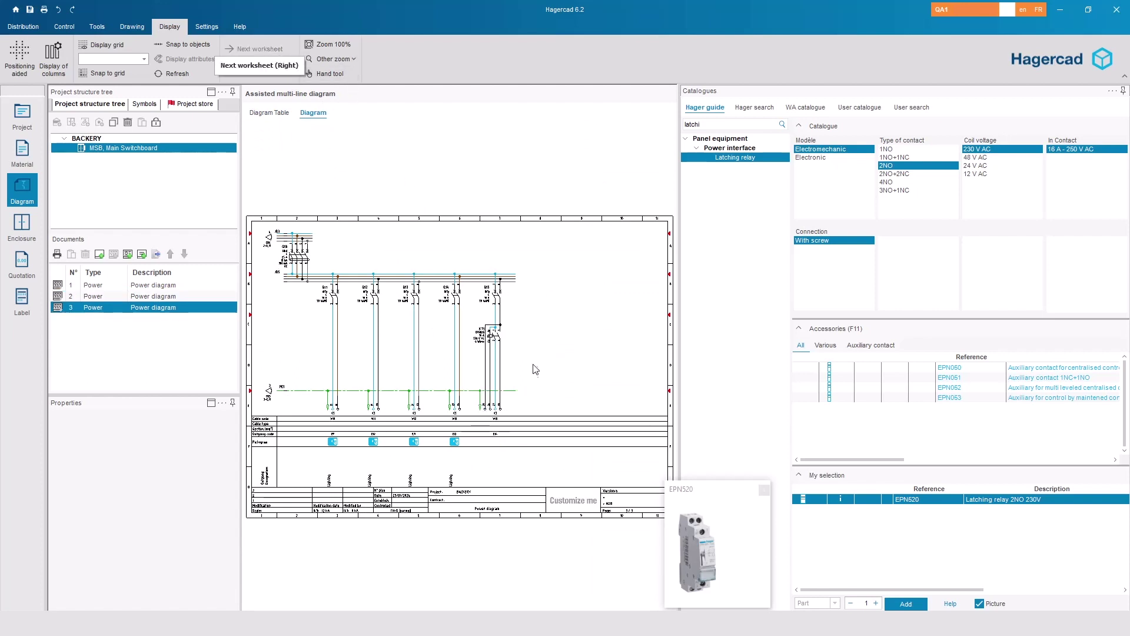
pyautogui.click(342, 58)
pyautogui.click(346, 74)
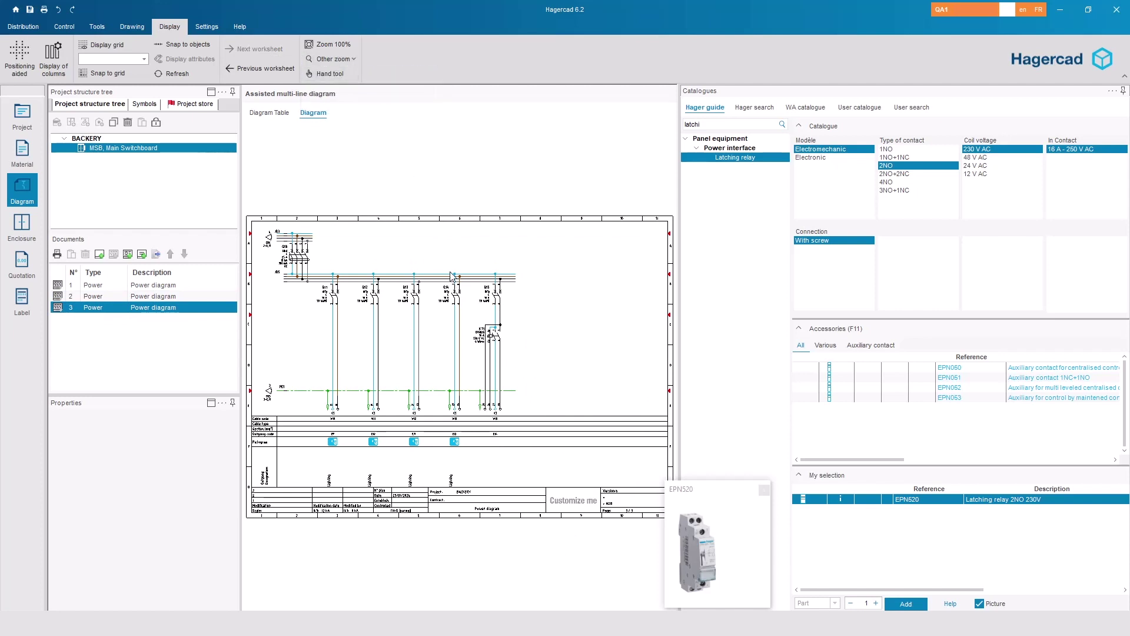
pyautogui.moveTo(450, 271); pyautogui.dragTo(613, 402)
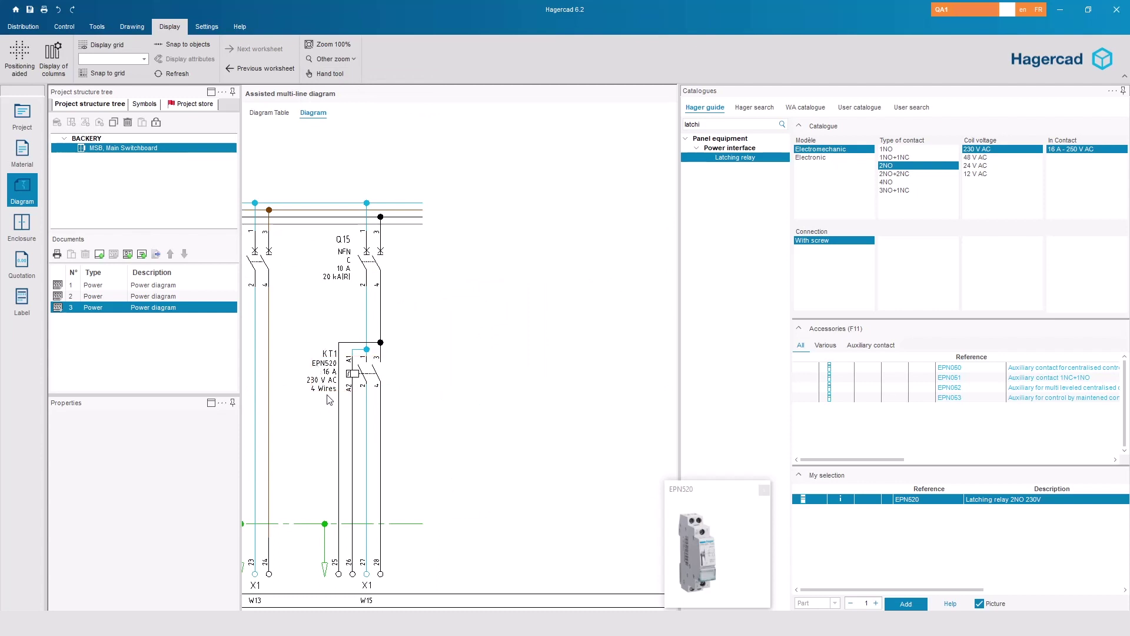
pyautogui.click(344, 48)
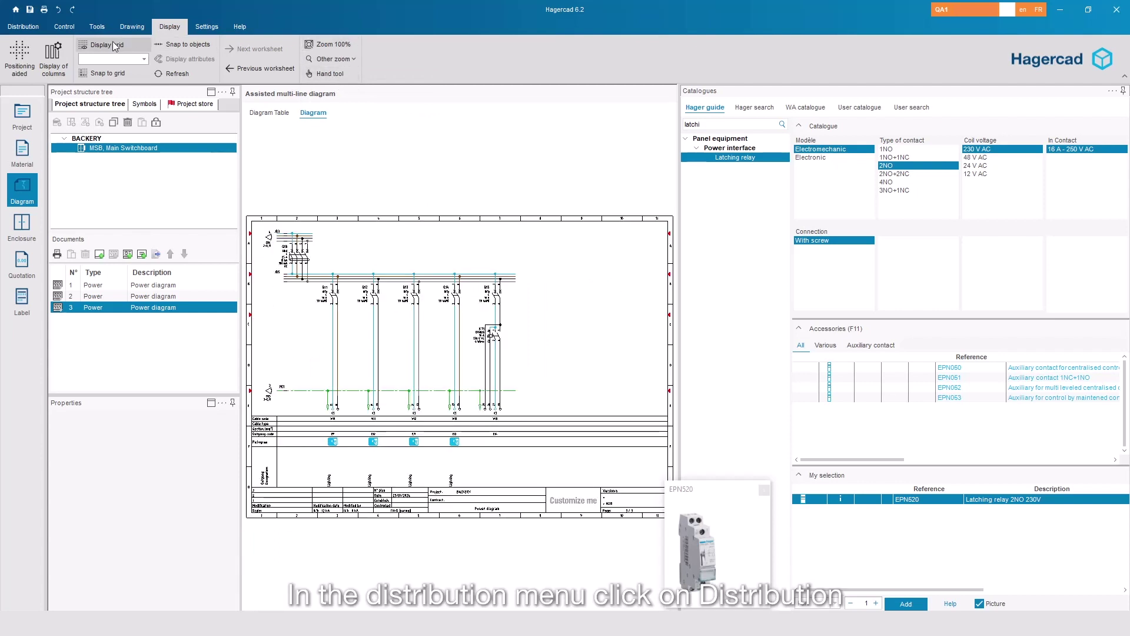
# - Allocate breaker Q15's circuit to the L3,N connection and validate the phase distribution
pyautogui.click(24, 27)
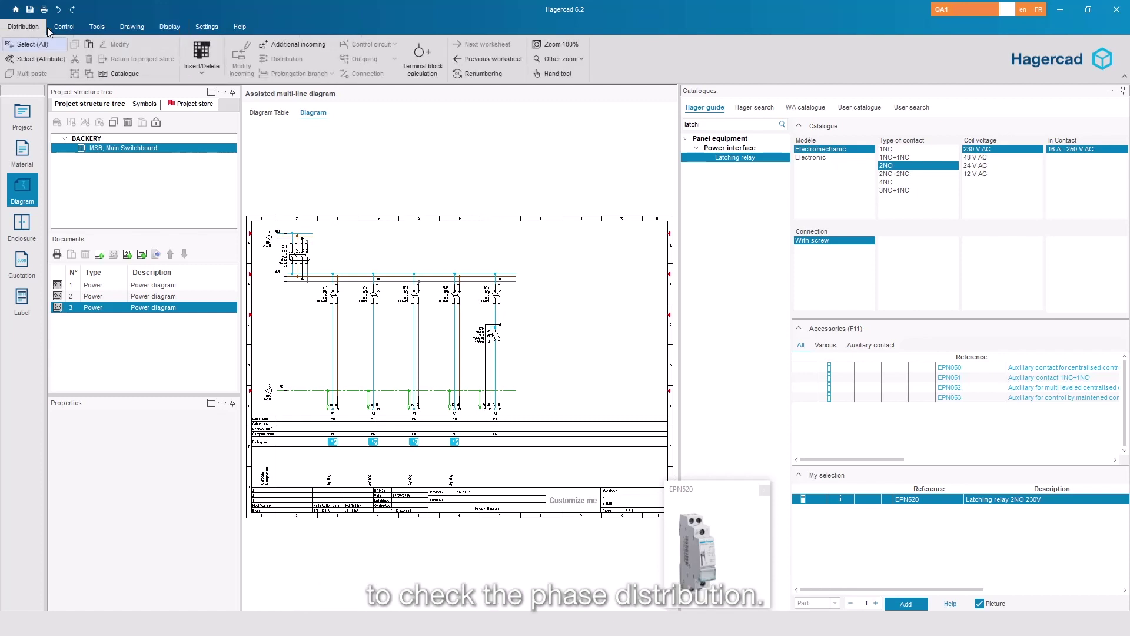
pyautogui.click(377, 323)
pyautogui.moveTo(386, 333); pyautogui.dragTo(616, 358)
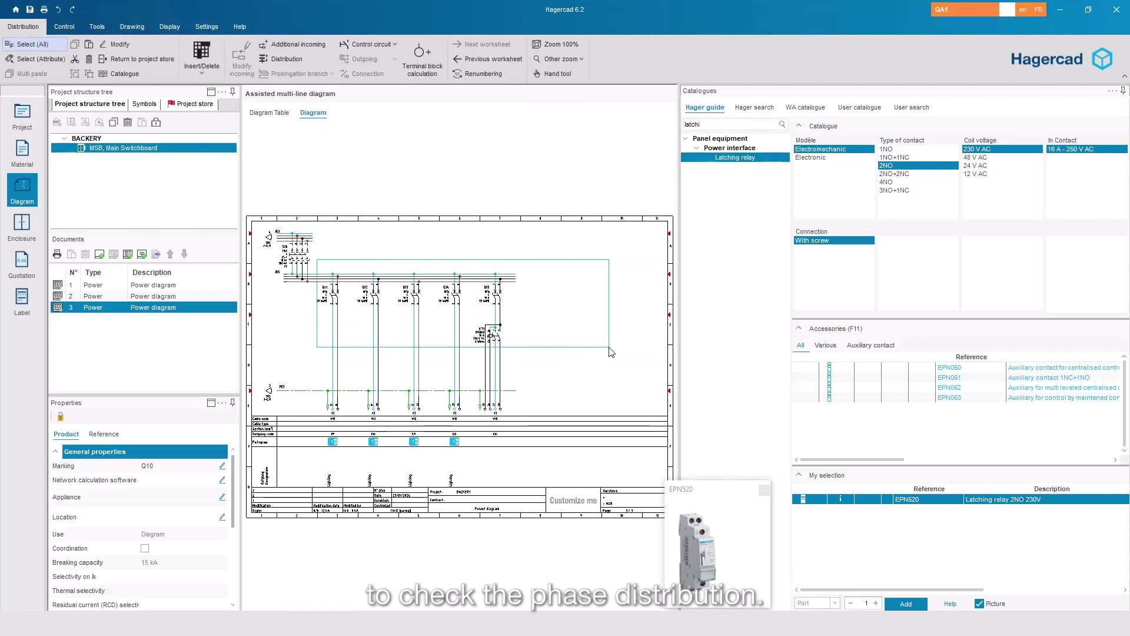
pyautogui.click(285, 59)
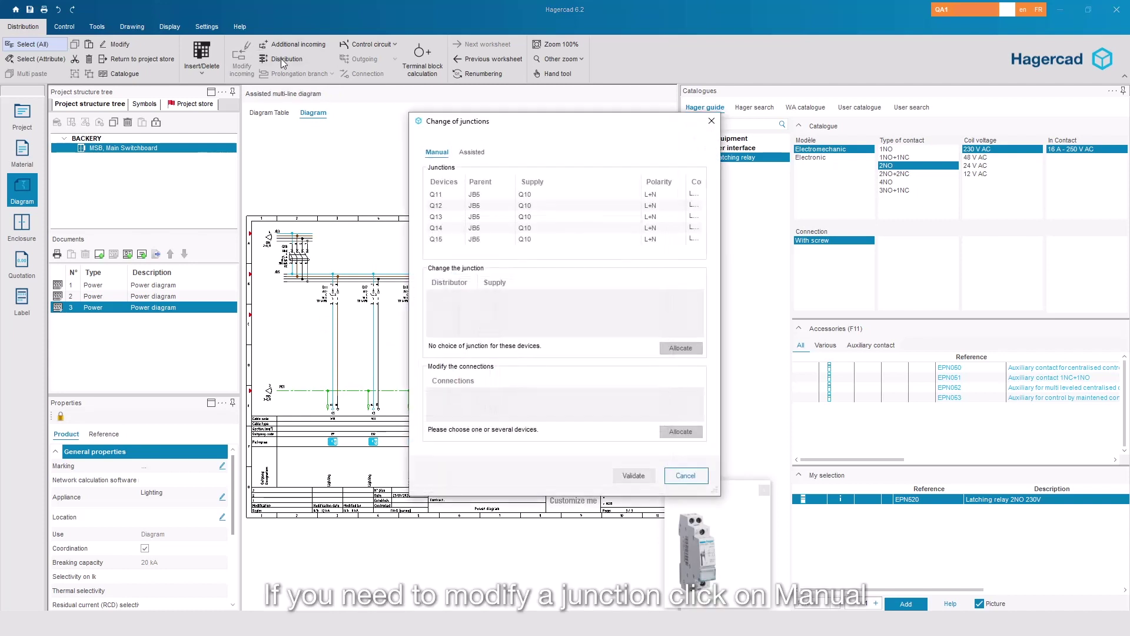
pyautogui.click(438, 241)
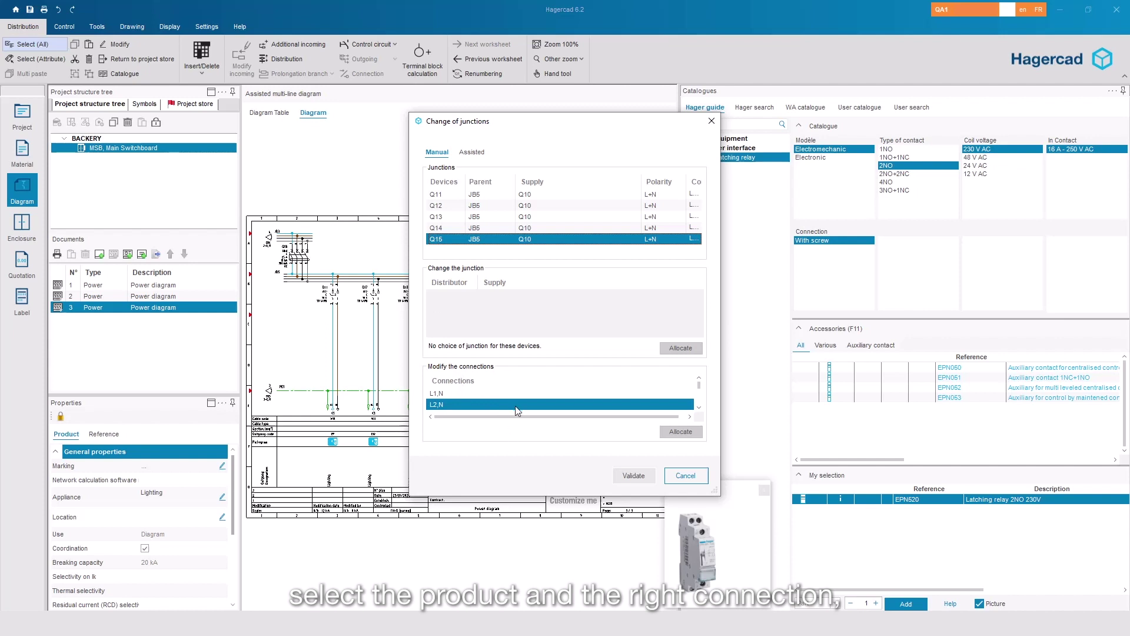
pyautogui.click(698, 406)
pyautogui.click(443, 406)
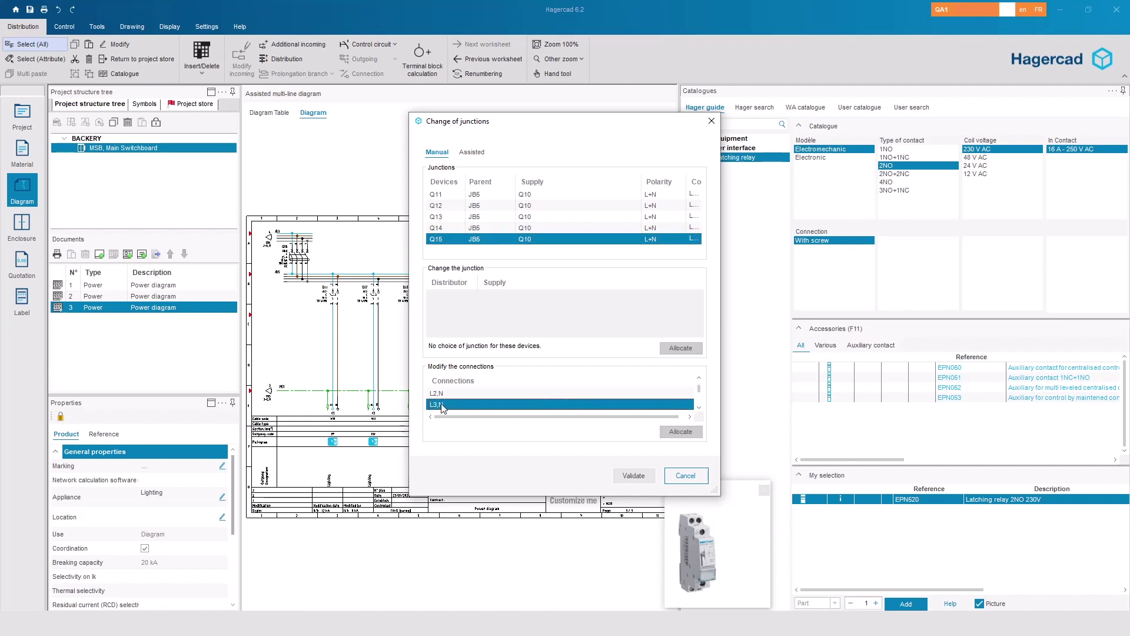
pyautogui.click(693, 435)
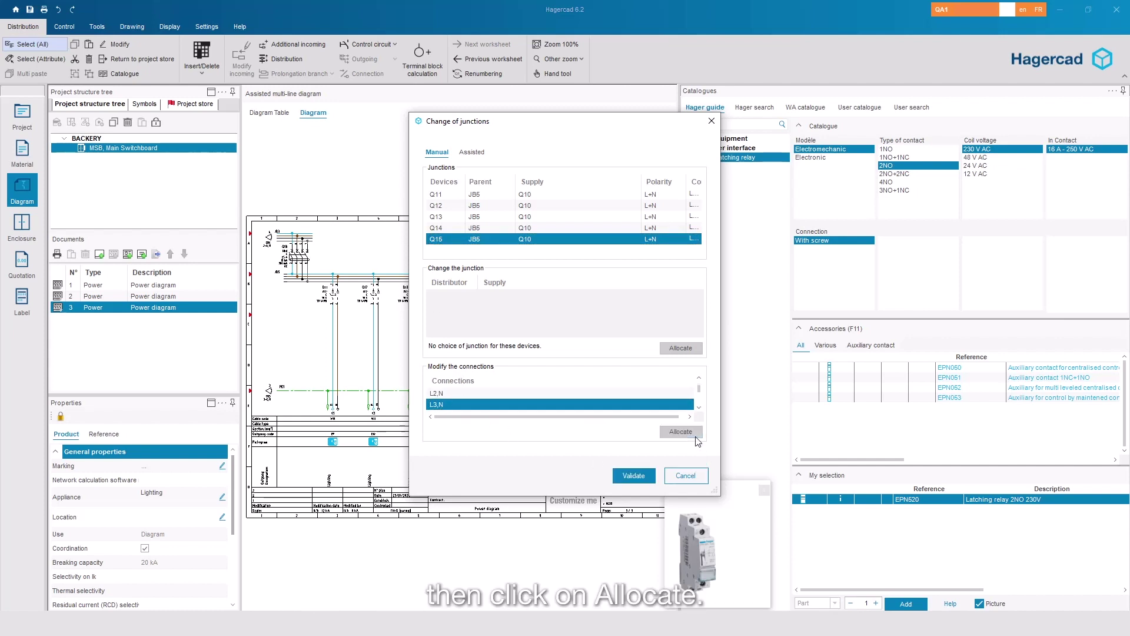
pyautogui.click(640, 475)
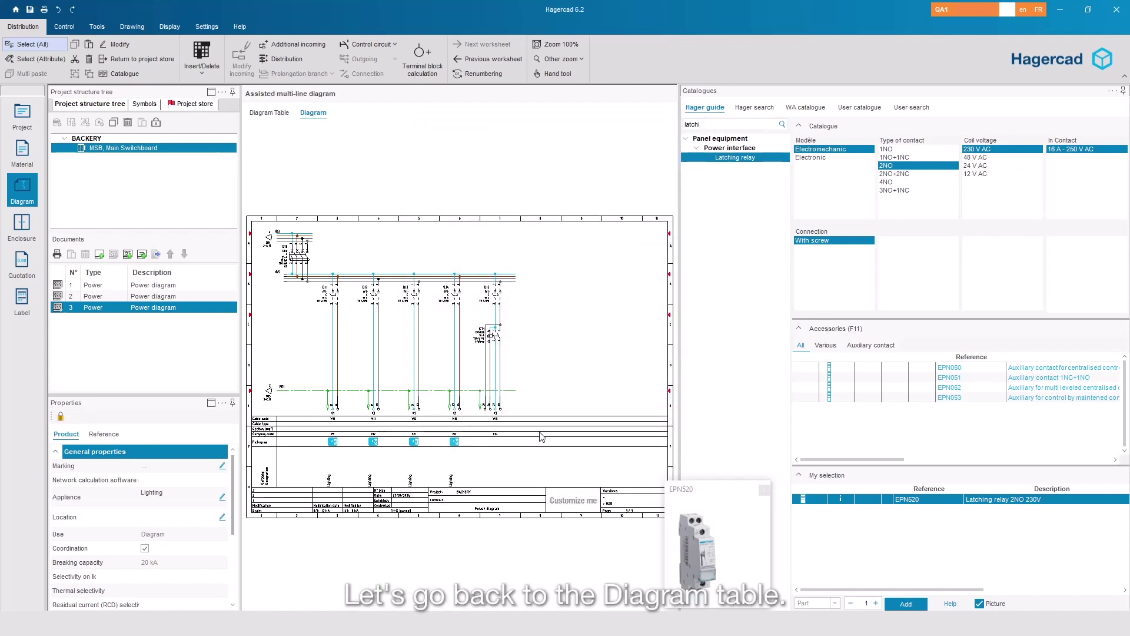
pyautogui.click(264, 113)
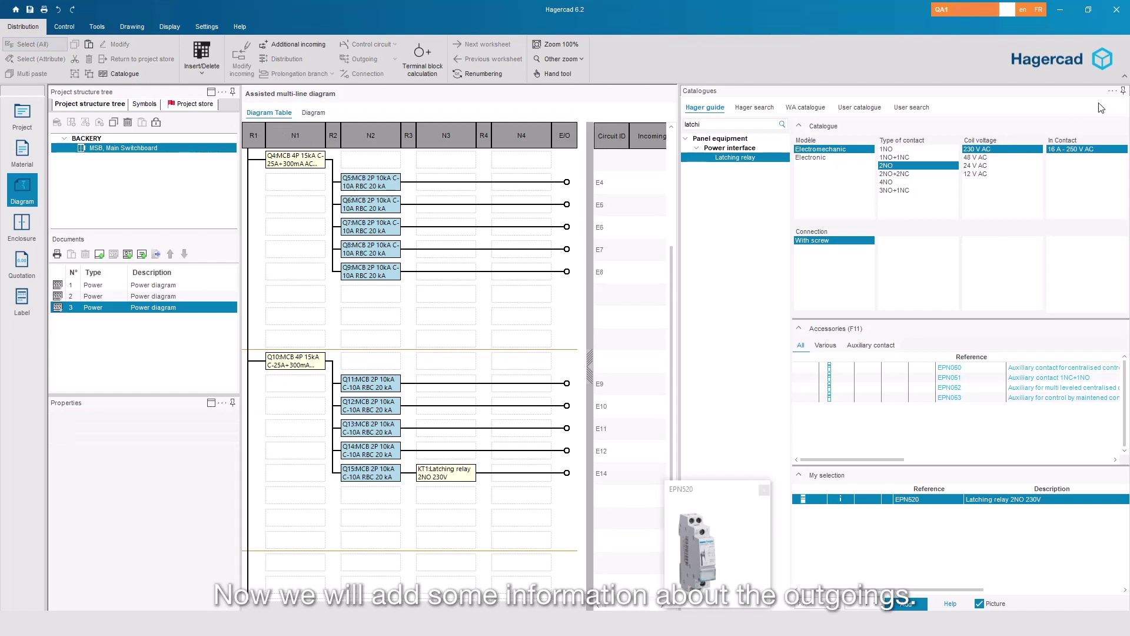
# - Set the location of circuit E4 to Kitchen and E5 to Cloakroom
pyautogui.click(1123, 90)
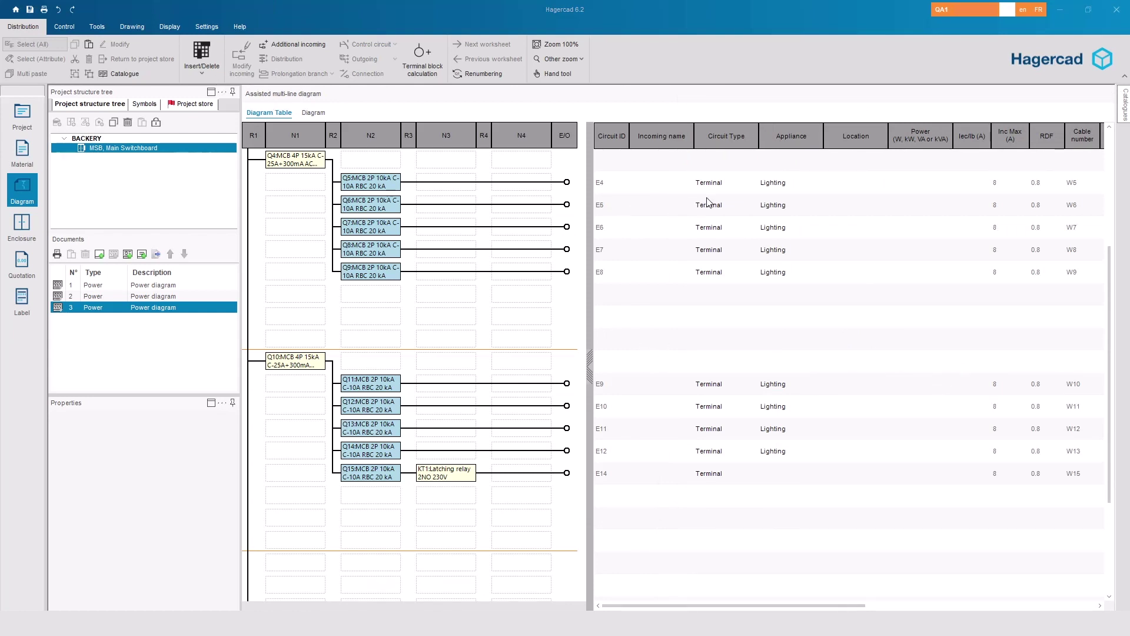
pyautogui.click(861, 192)
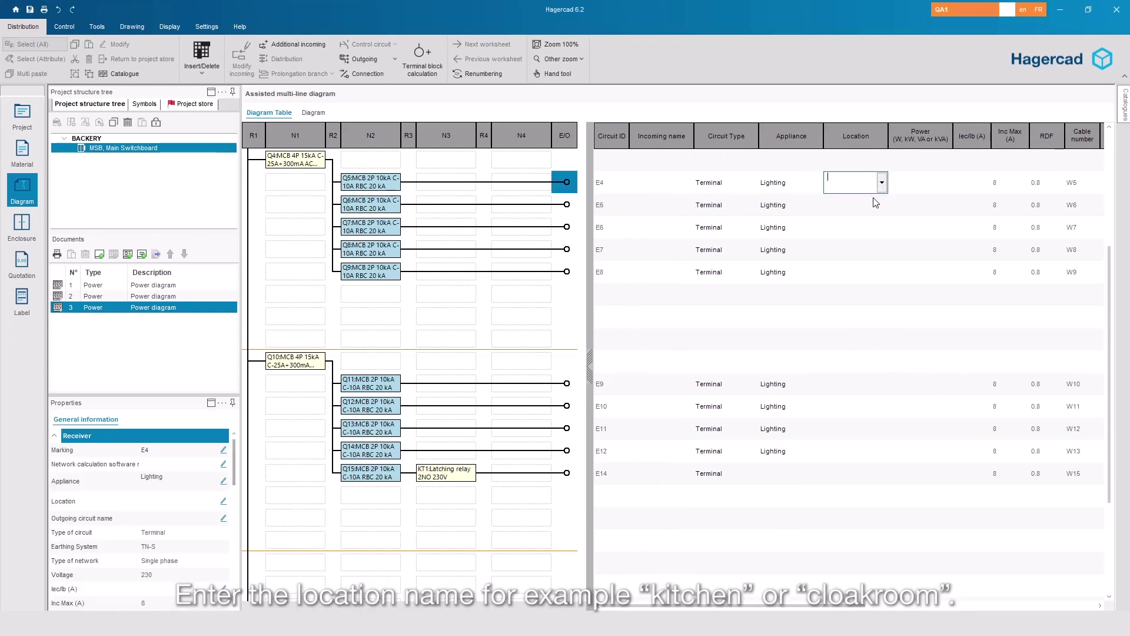
pyautogui.write('Kitchen')
pyautogui.click(875, 202)
pyautogui.write('C')
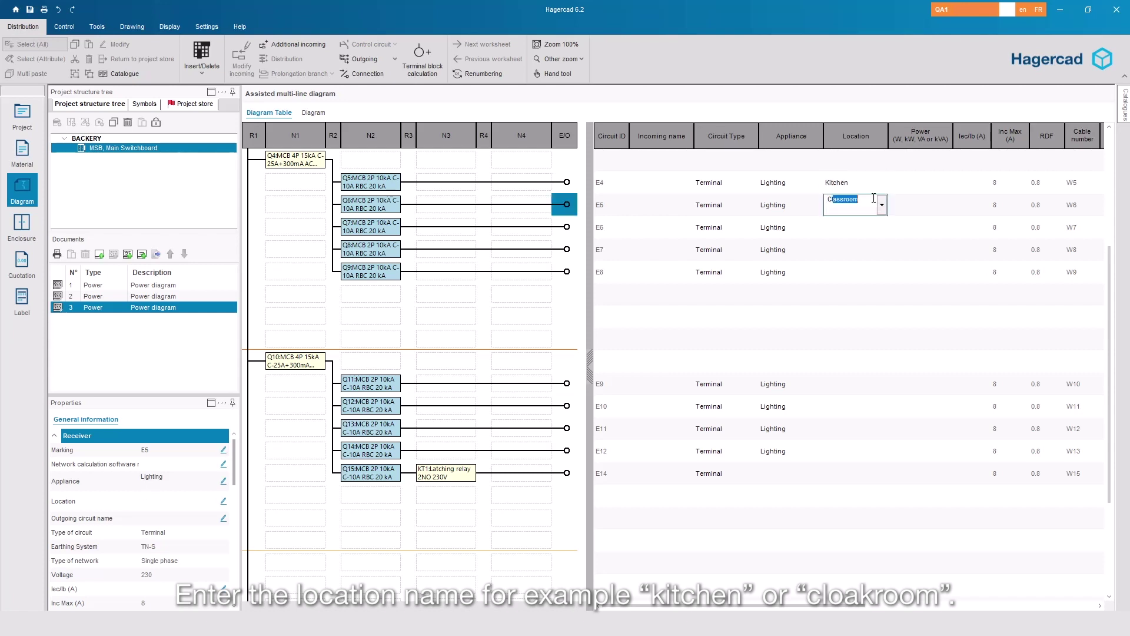
pyautogui.write('loacr')
pyautogui.write('kroom')
pyautogui.click(860, 225)
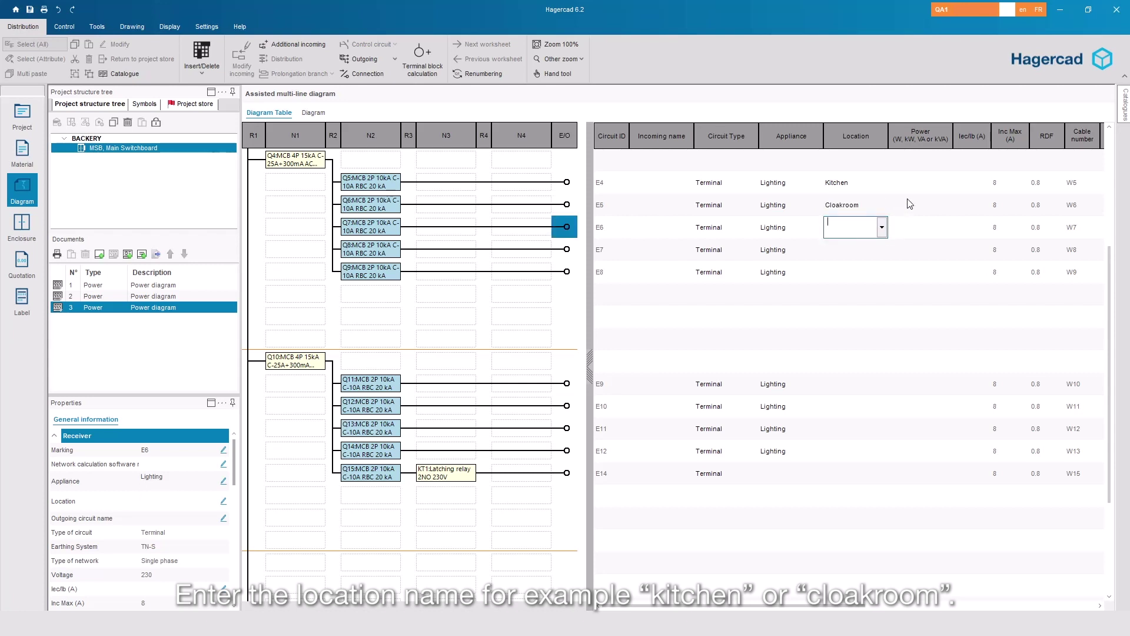
# - Enter a power of 900 W for E4 and 1200 W for E5
pyautogui.click(918, 184)
pyautogui.write('90')
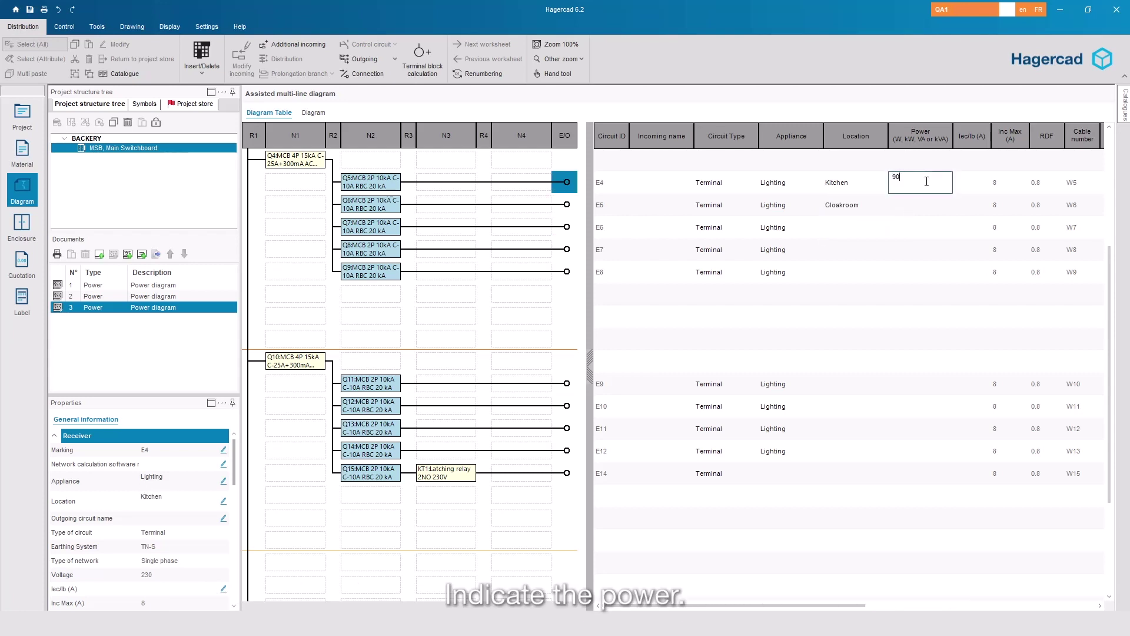
pyautogui.write('0')
pyautogui.click(915, 208)
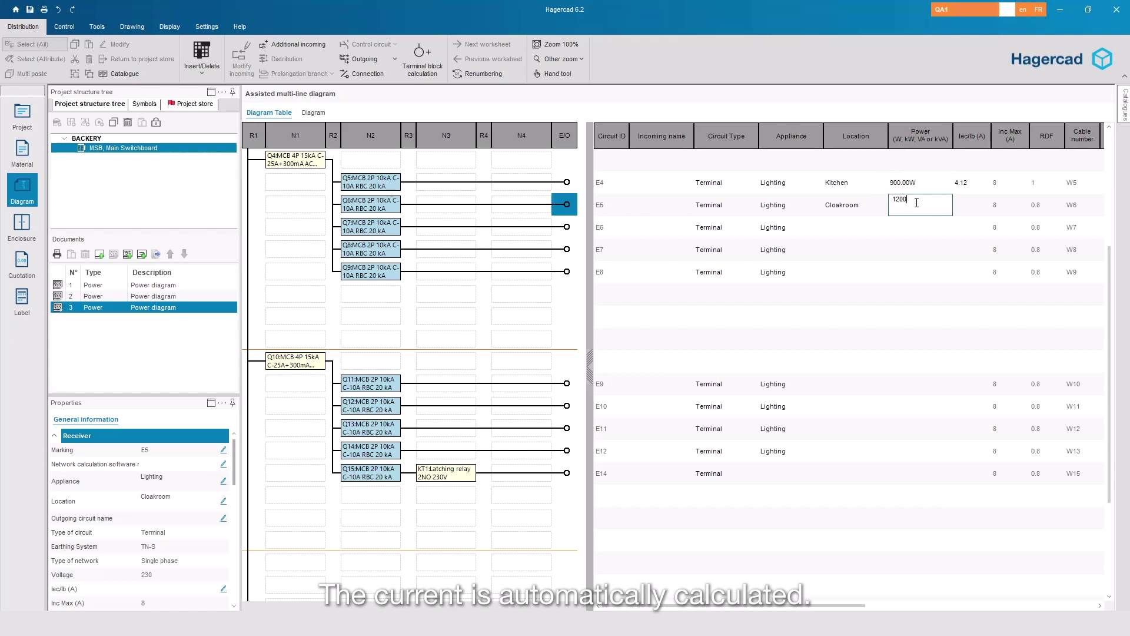
pyautogui.write('1200')
pyautogui.press('Return')
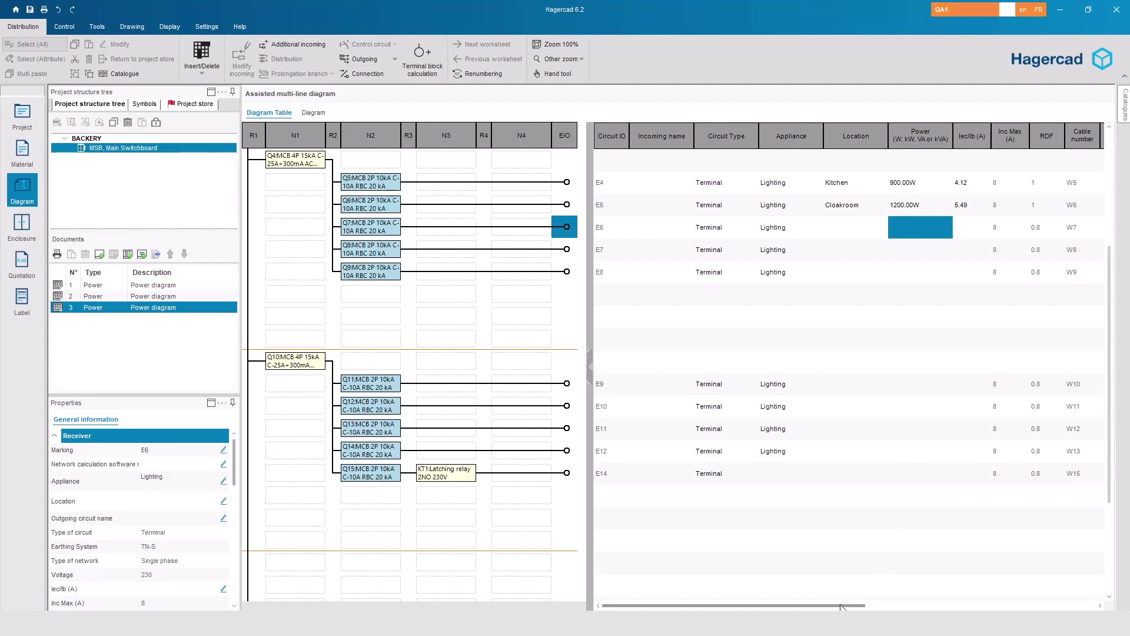
pyautogui.moveTo(841, 606); pyautogui.dragTo(875, 607)
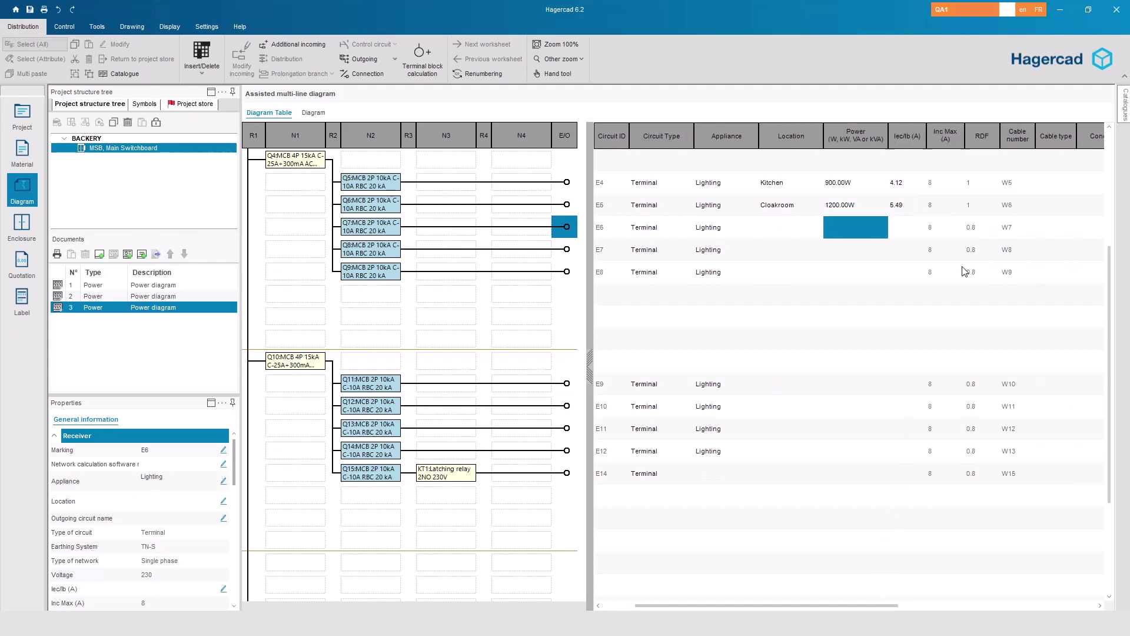
# - Attach an H05RR-F 1x3G1.5 multicore cable to circuits E4 and E5
pyautogui.doubleClick(1053, 187)
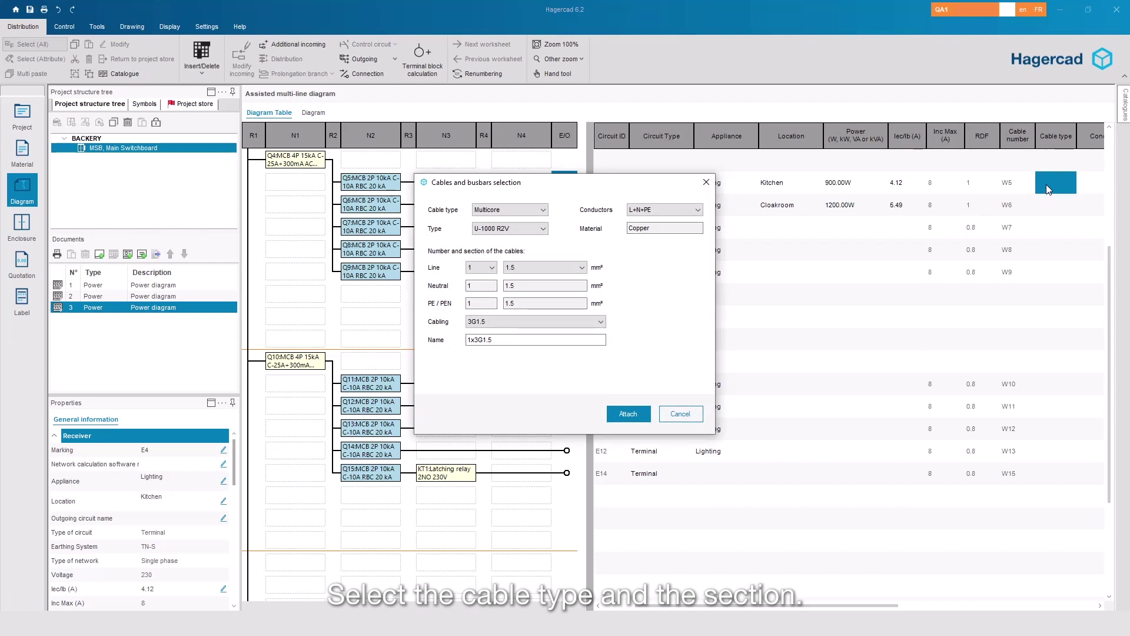
pyautogui.click(543, 229)
pyautogui.click(501, 254)
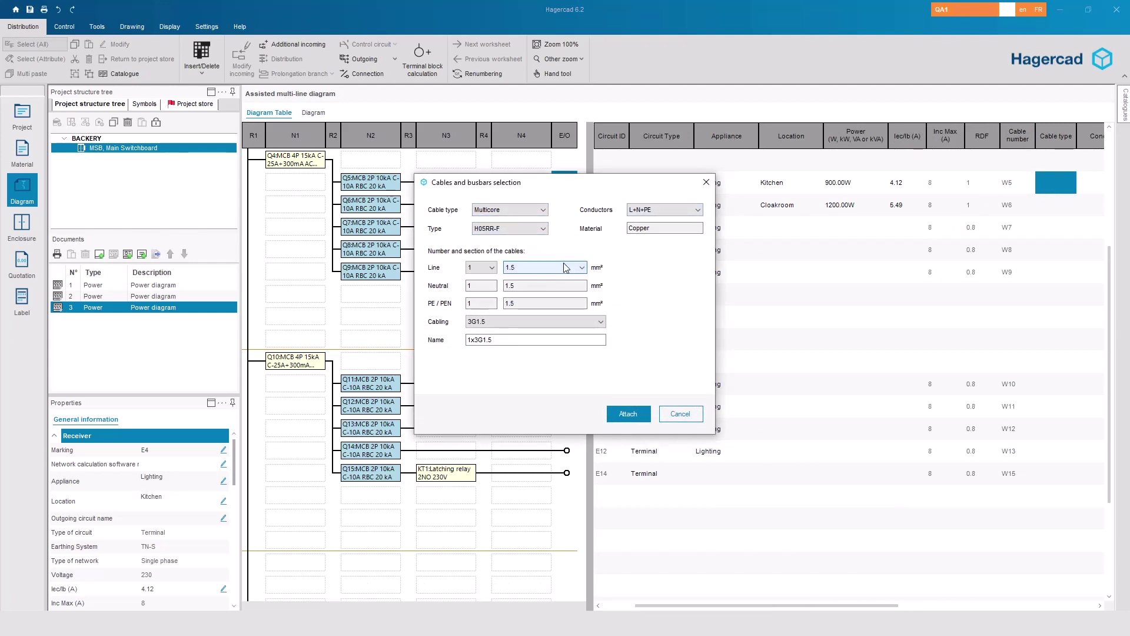
pyautogui.click(618, 415)
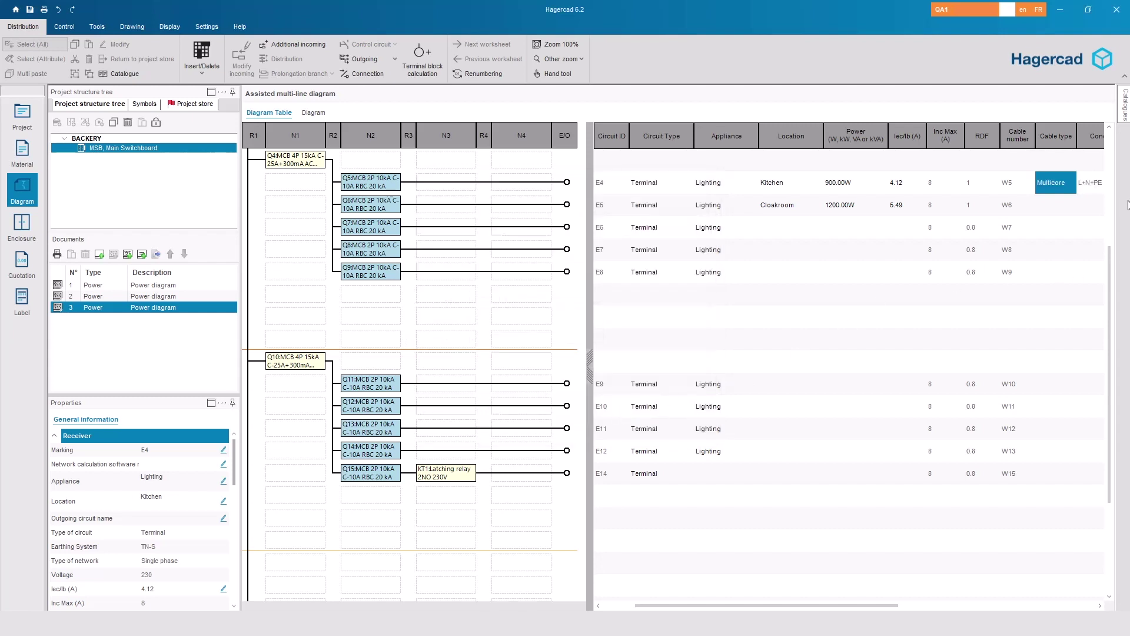
pyautogui.doubleClick(1055, 205)
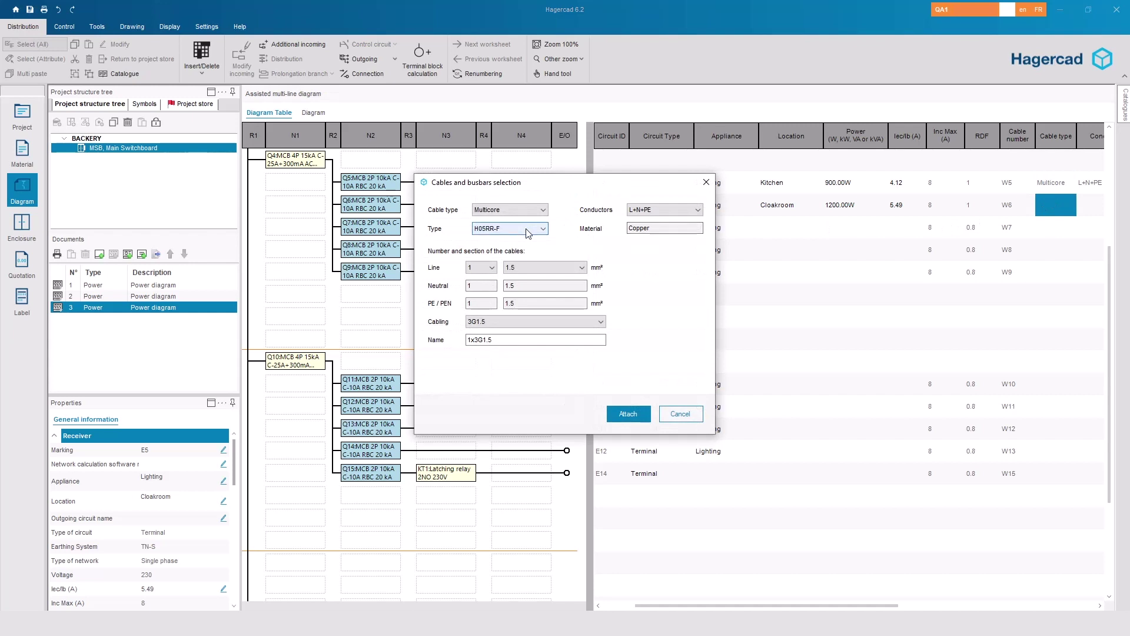
pyautogui.click(618, 415)
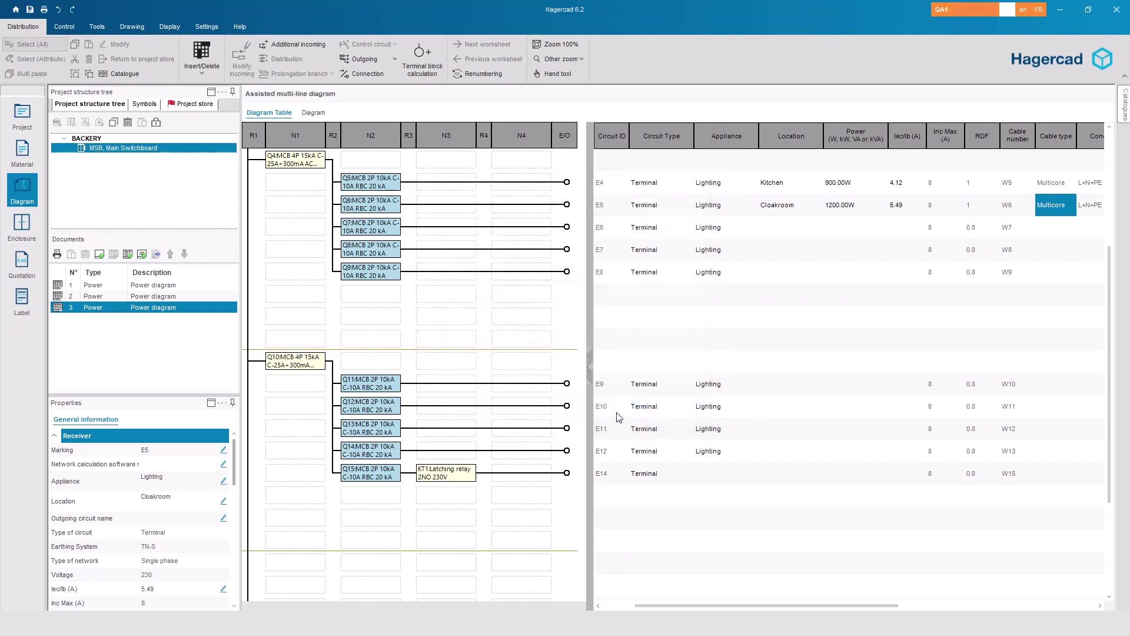
pyautogui.moveTo(806, 605); pyautogui.dragTo(843, 604)
pyautogui.moveTo(918, 605); pyautogui.dragTo(940, 604)
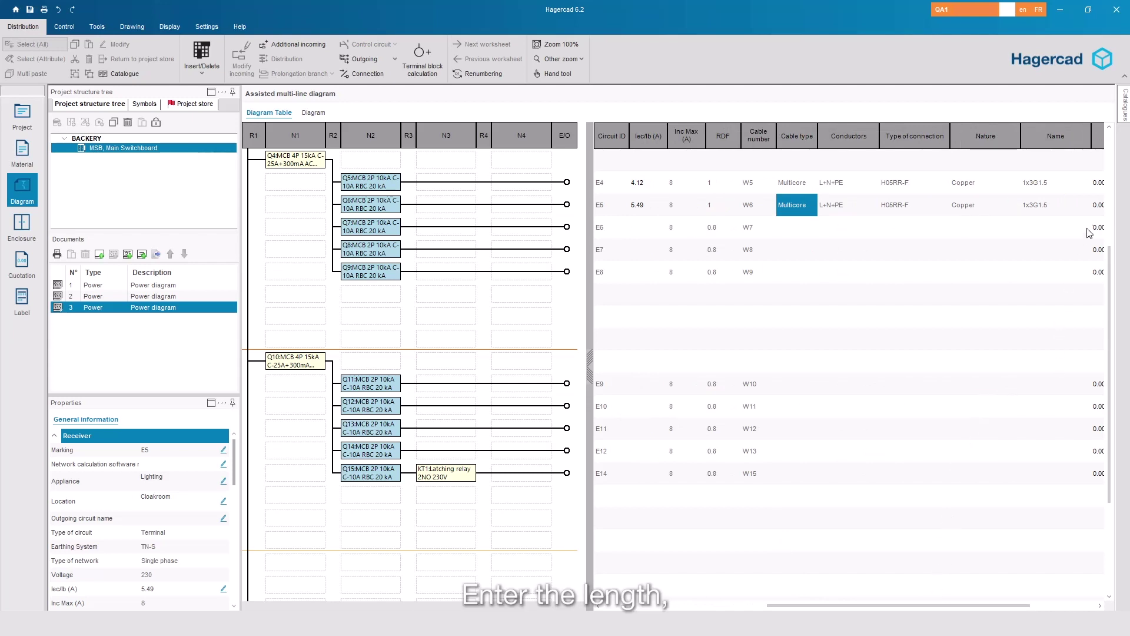
# - Set cable lengths to 20 m for E4 and 15 m for E5
pyautogui.doubleClick(1097, 182)
pyautogui.write('20')
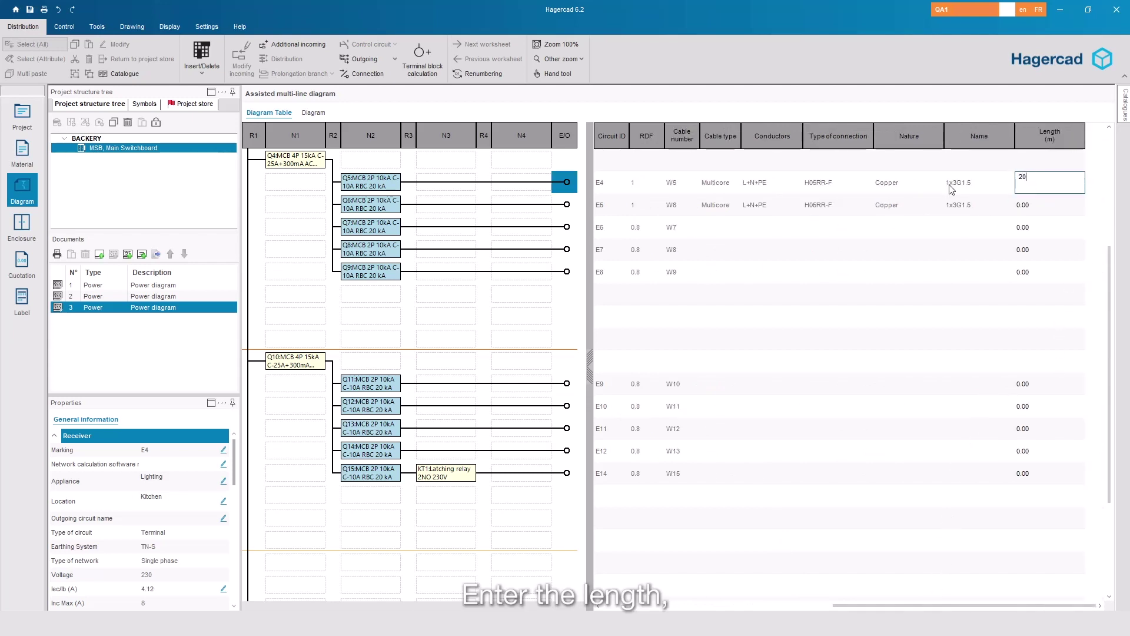
pyautogui.press('Return')
pyautogui.write('15')
pyautogui.press('Return')
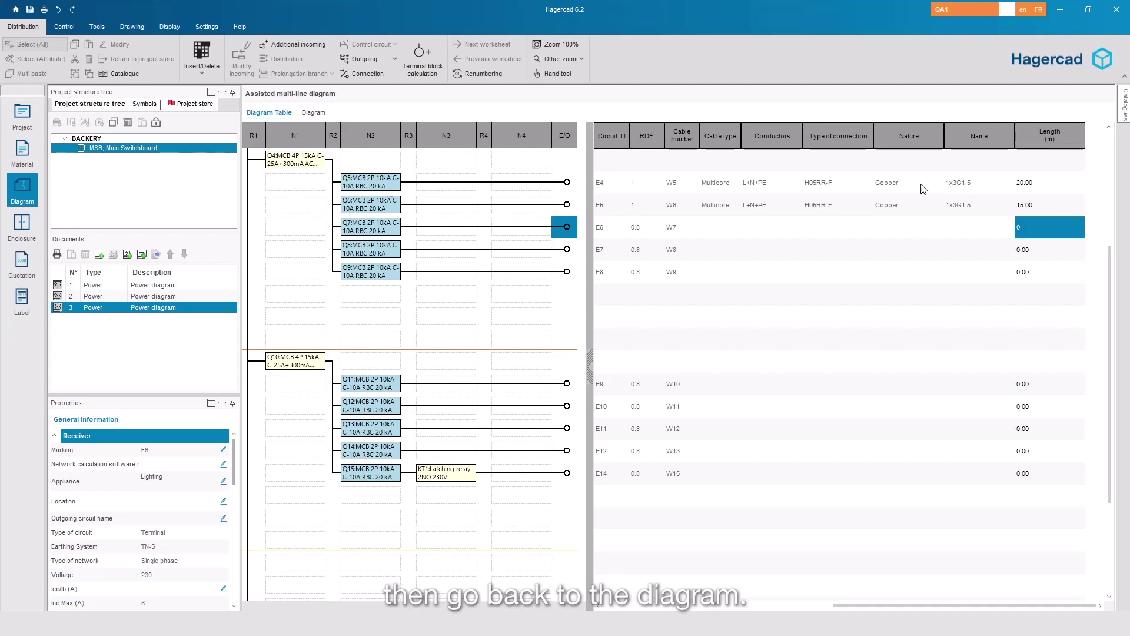
# - Show diagram worksheet 2 and zoom in on the E4 and E5 circuit information rows
pyautogui.click(313, 113)
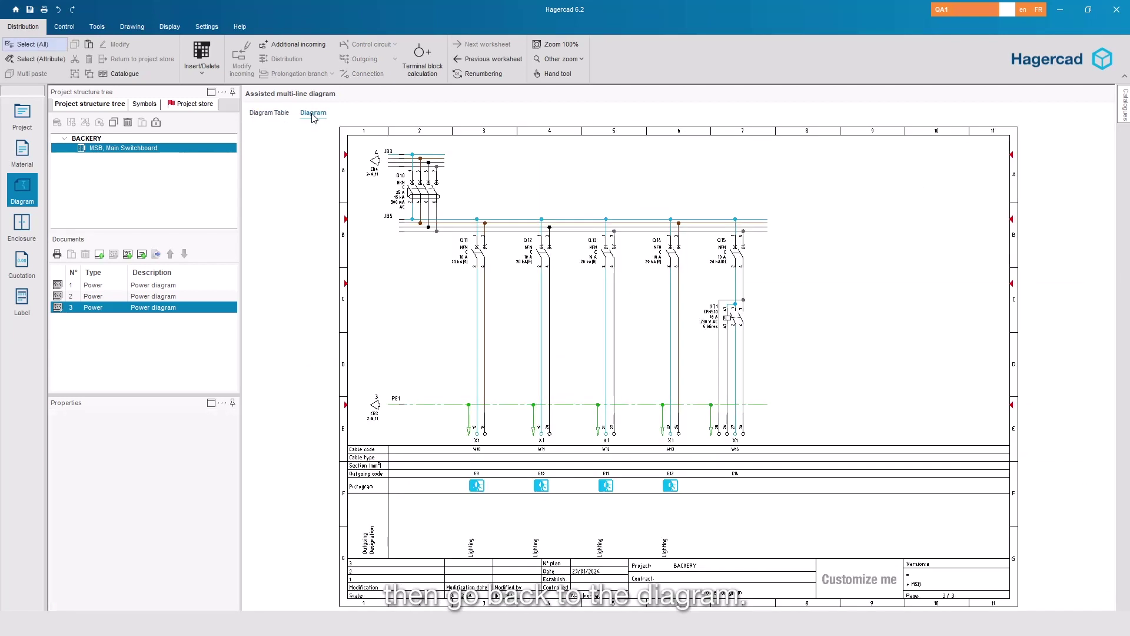
pyautogui.click(469, 59)
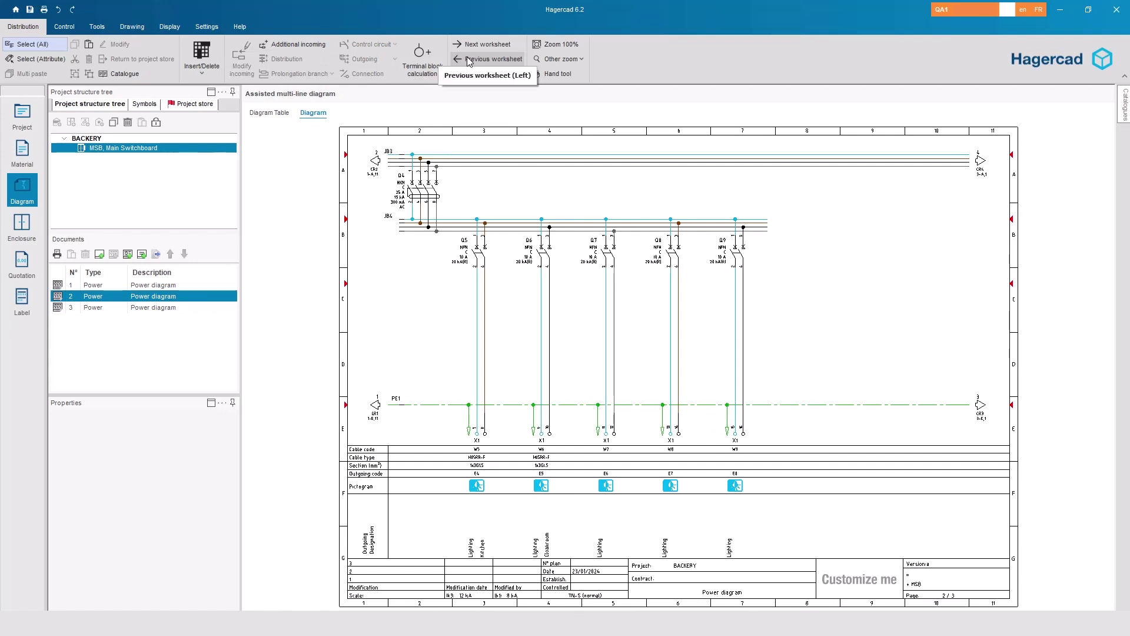
pyautogui.click(559, 59)
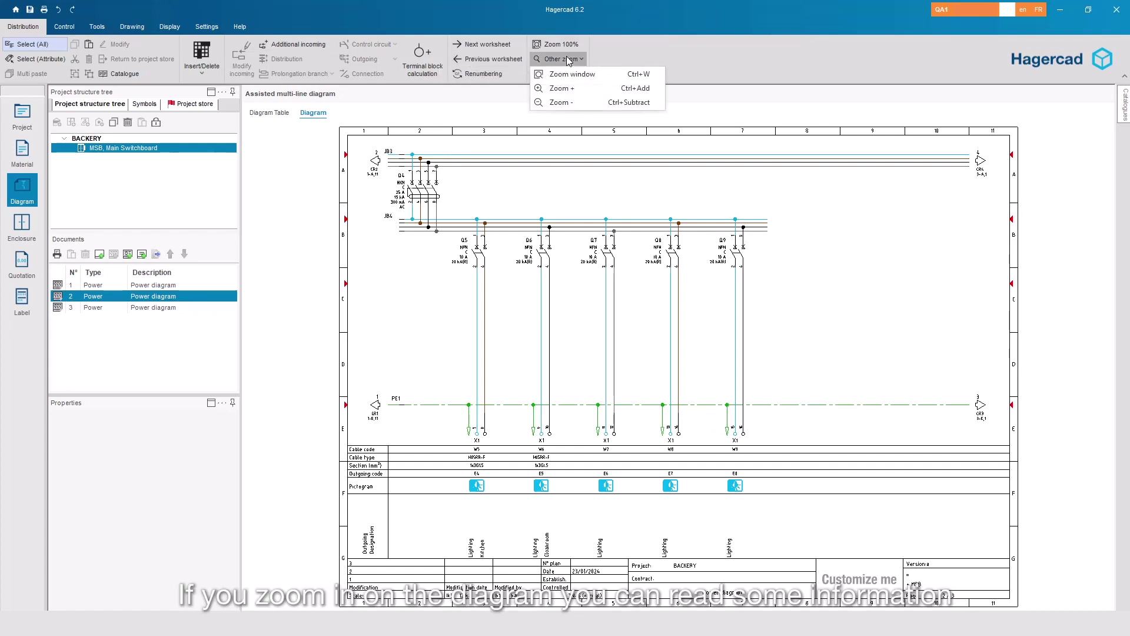
pyautogui.click(564, 75)
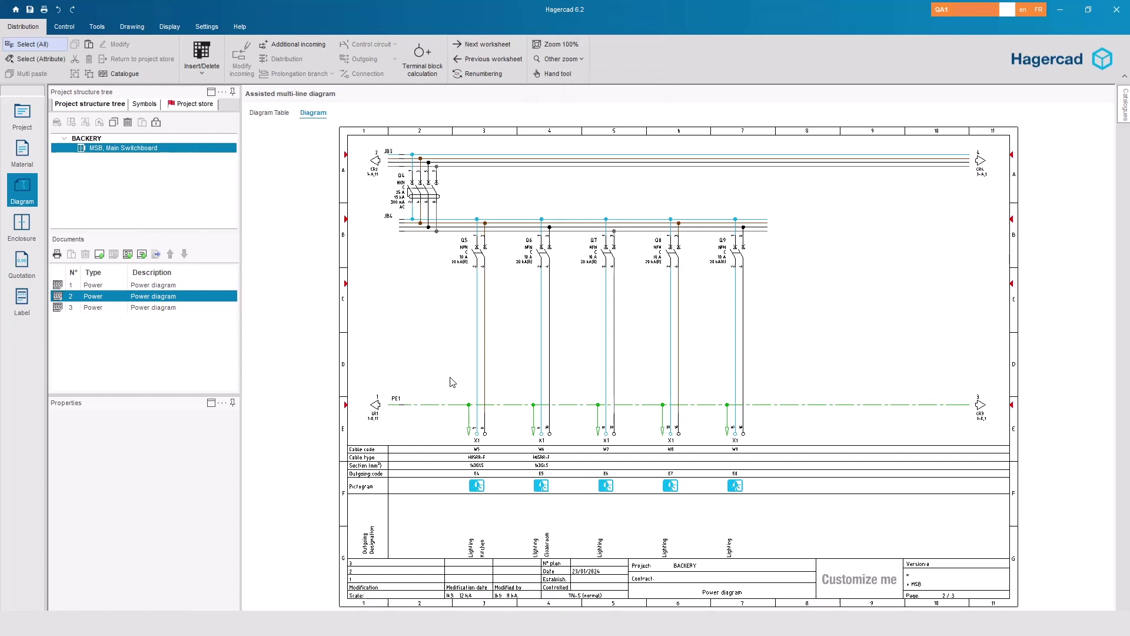
pyautogui.moveTo(436, 370)
pyautogui.mouseDown()
pyautogui.moveTo(514, 514)
pyautogui.moveTo(677, 593)
pyautogui.moveTo(718, 587)
pyautogui.mouseUp()
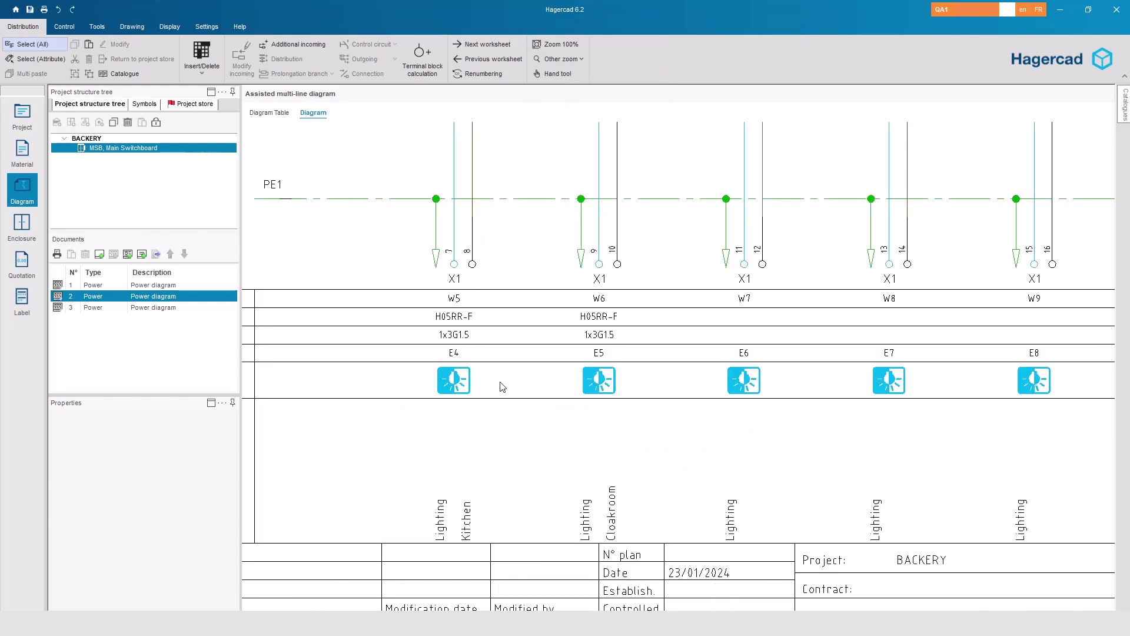
# - In Settings, set the circuit area to Outgoing type B so lengths and currents display
pyautogui.click(205, 26)
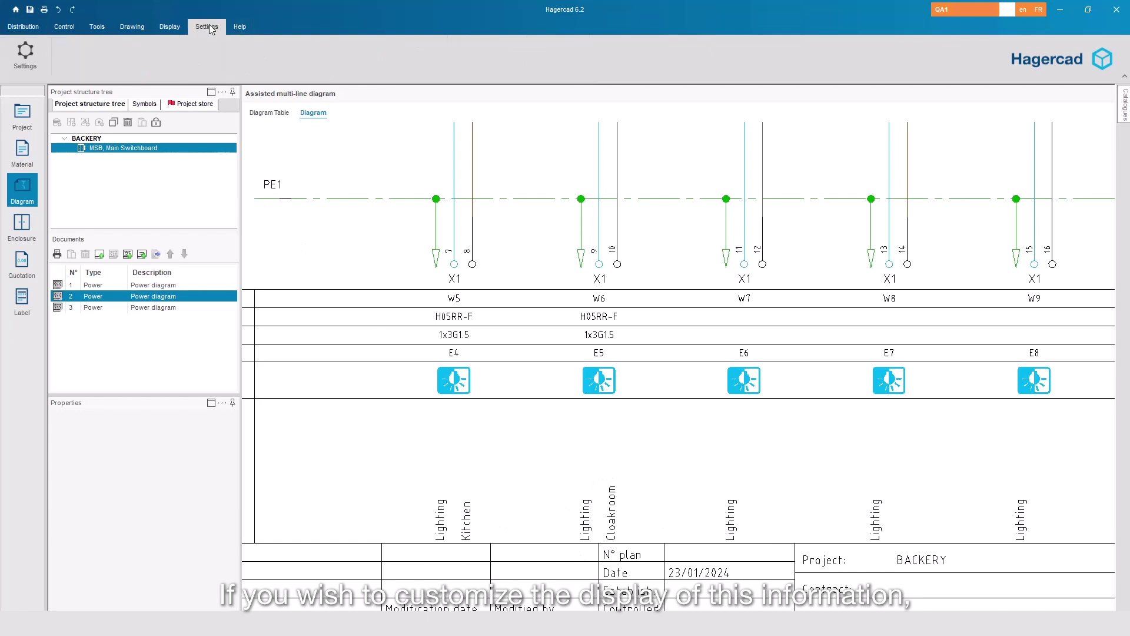
pyautogui.click(19, 57)
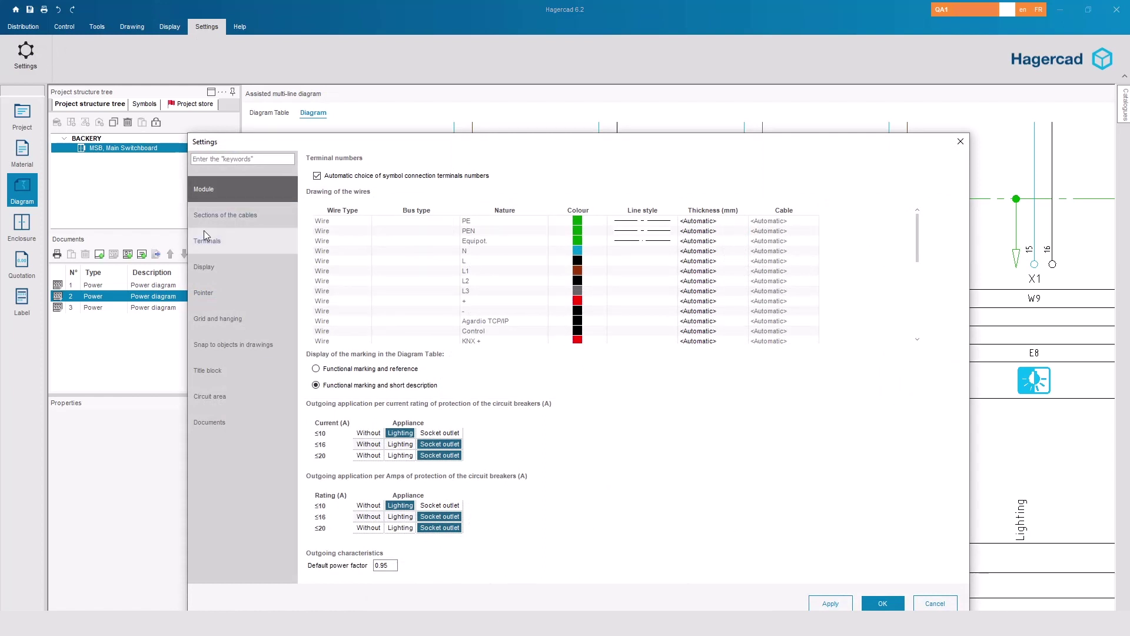
pyautogui.click(228, 396)
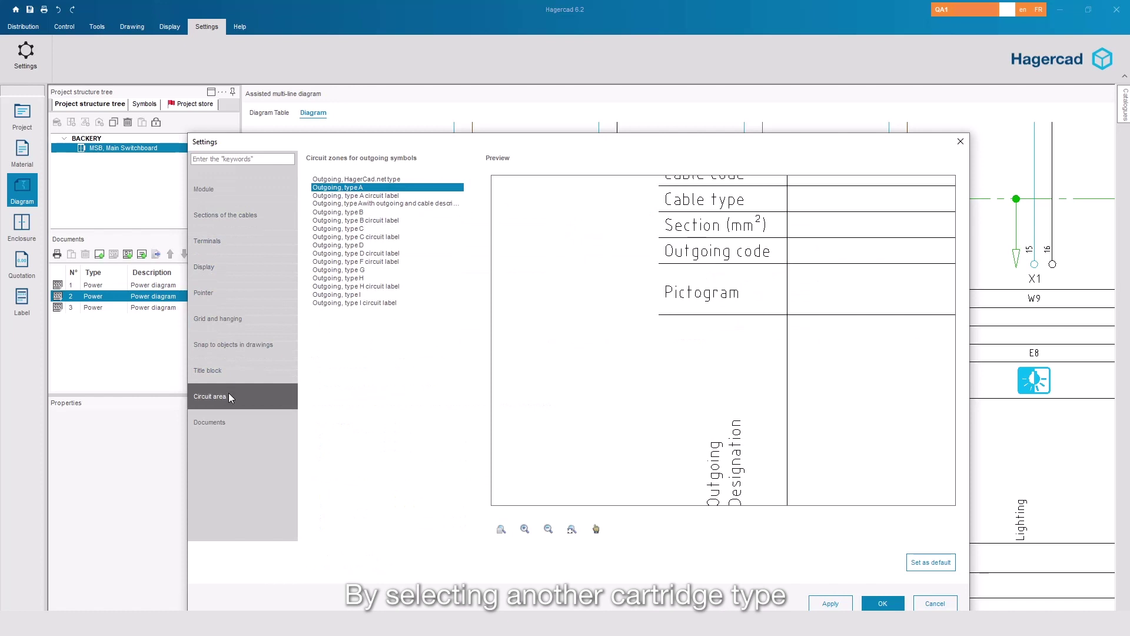
pyautogui.click(361, 212)
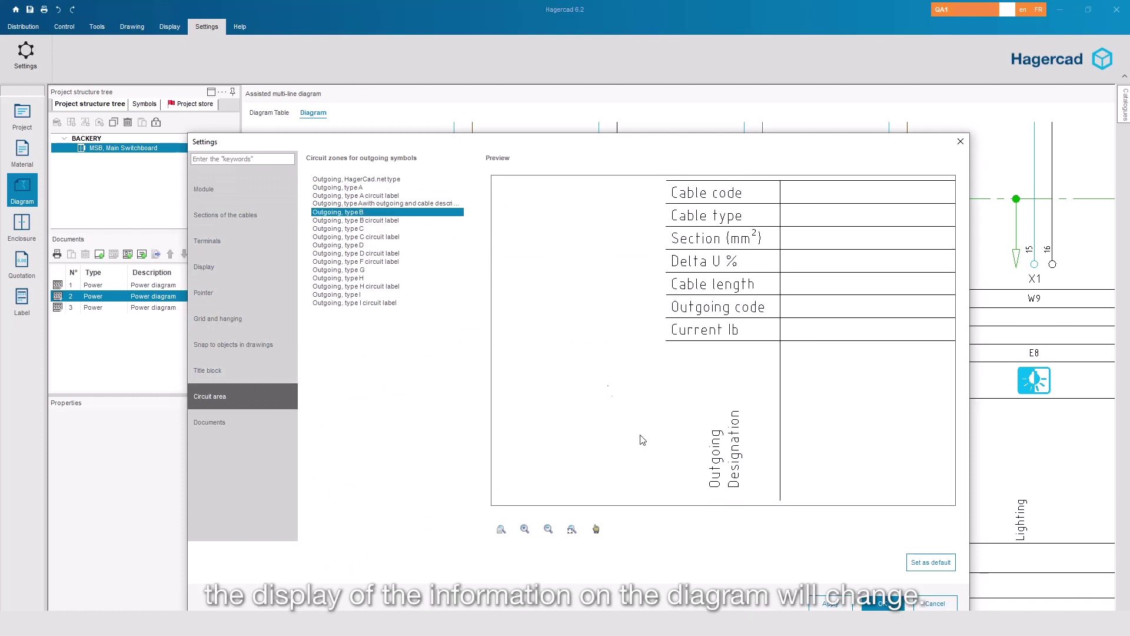
pyautogui.click(881, 605)
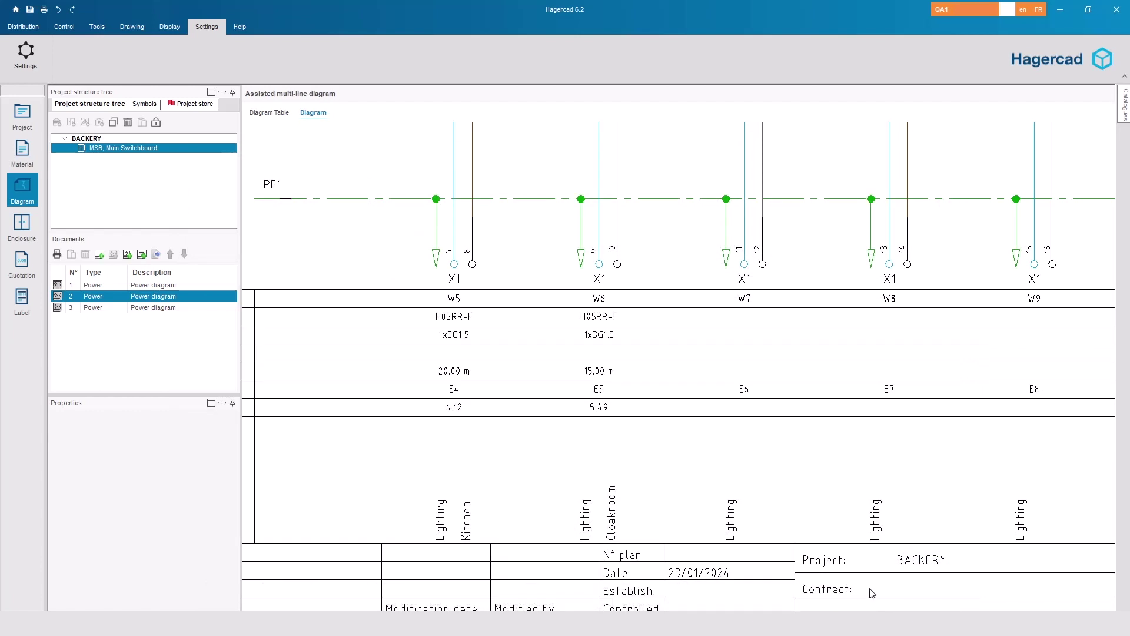